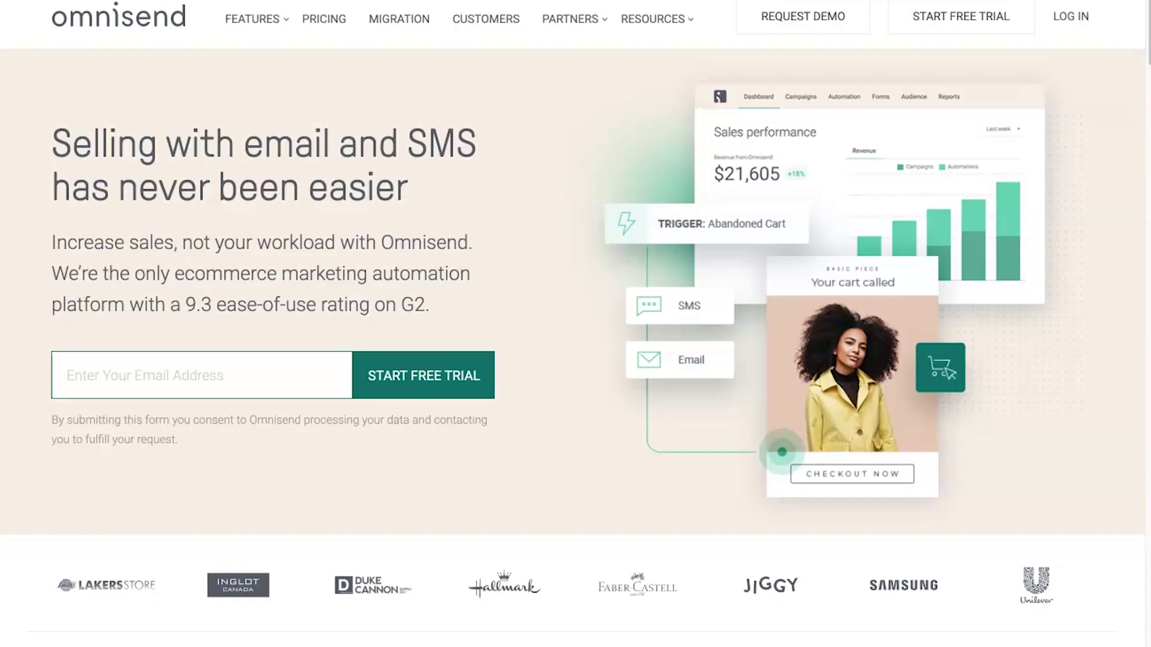
# Look over the Omnisend homepage and its Features overview, and open the pricing page.
pyautogui.scroll(-3, 92, 149)
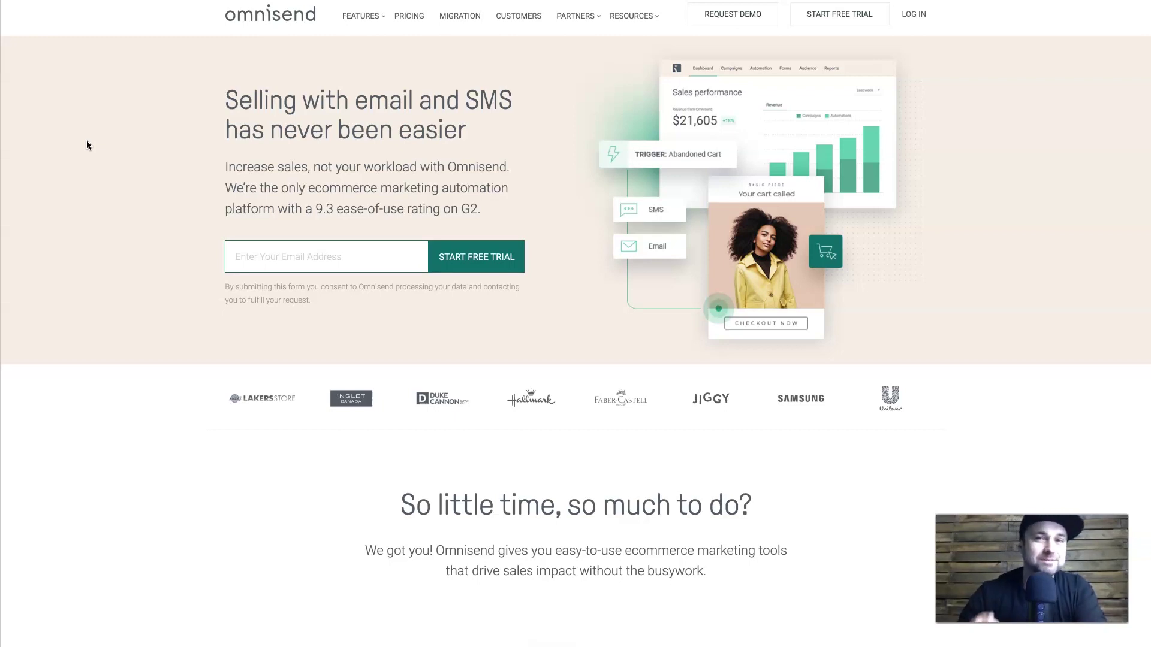
pyautogui.click(367, 18)
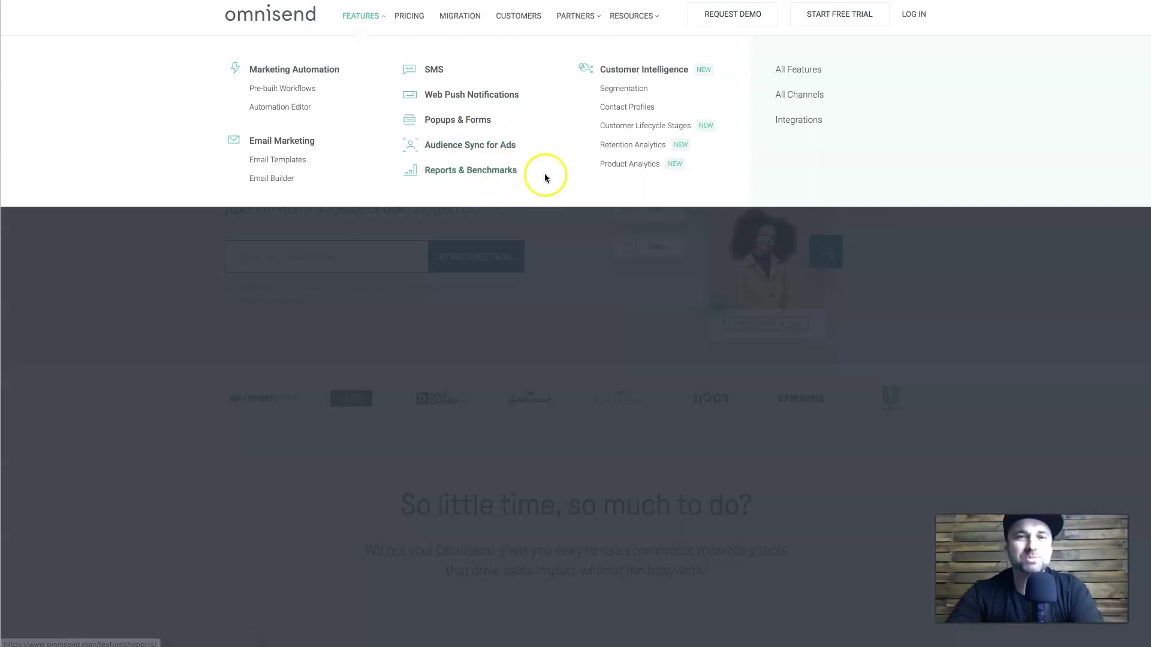
pyautogui.moveTo(632, 16)
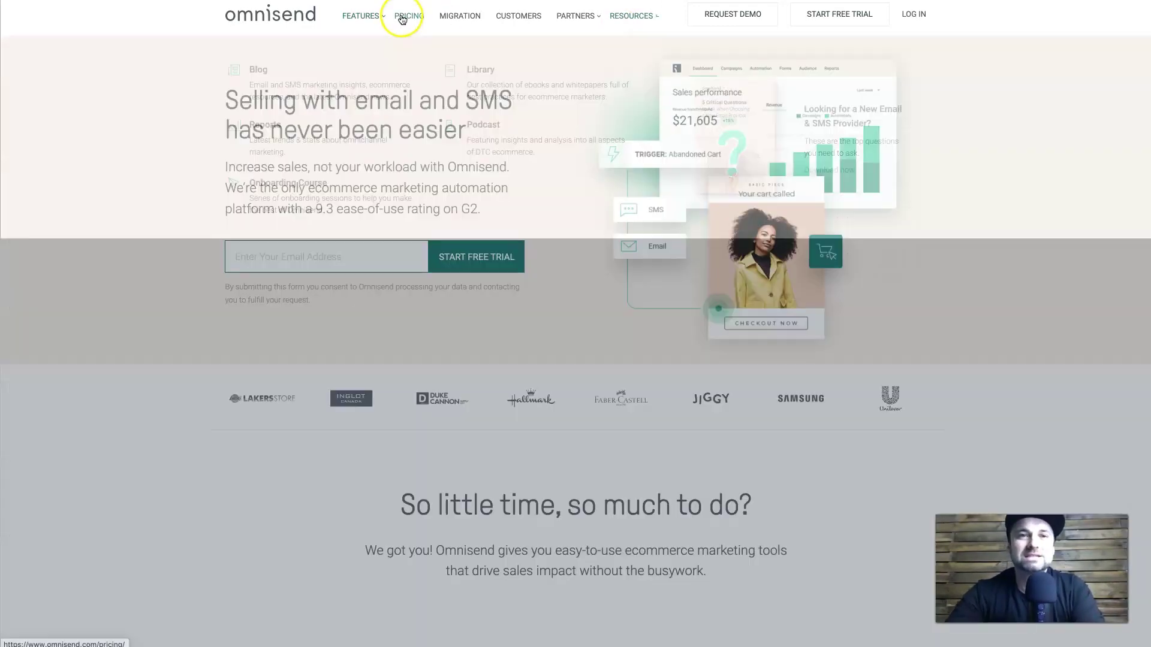
pyautogui.moveTo(372, 17)
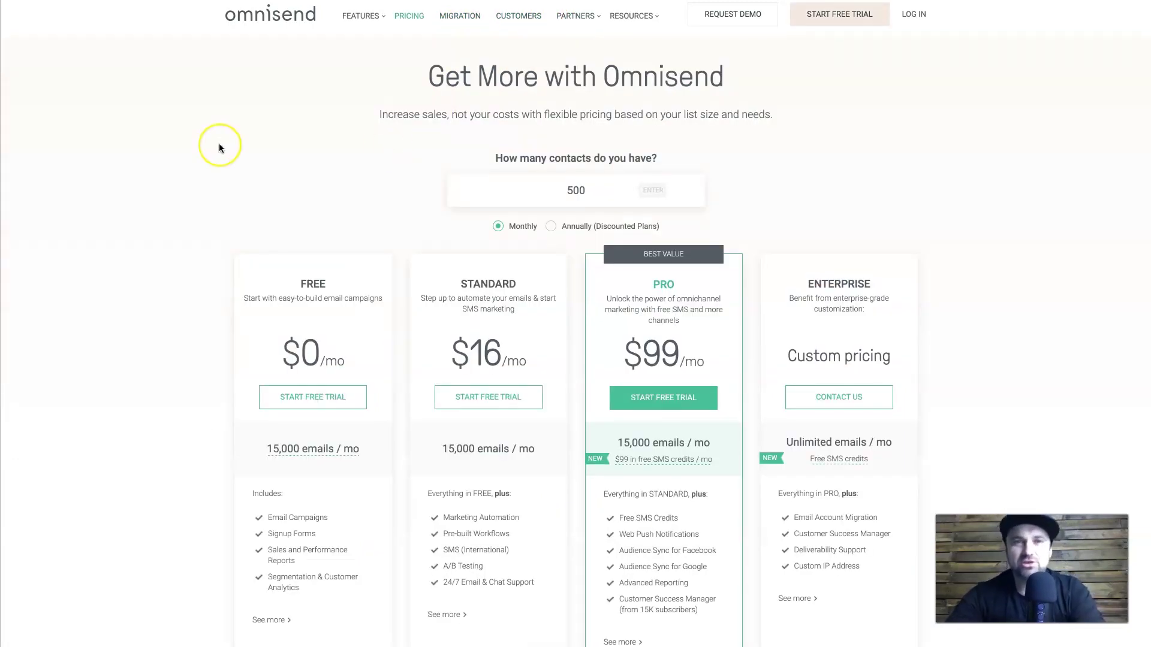
# Compare the prices, monthly email allowances and free SMS credits of the Free, Standard and Pro plans.
pyautogui.scroll(-2, 219, 147)
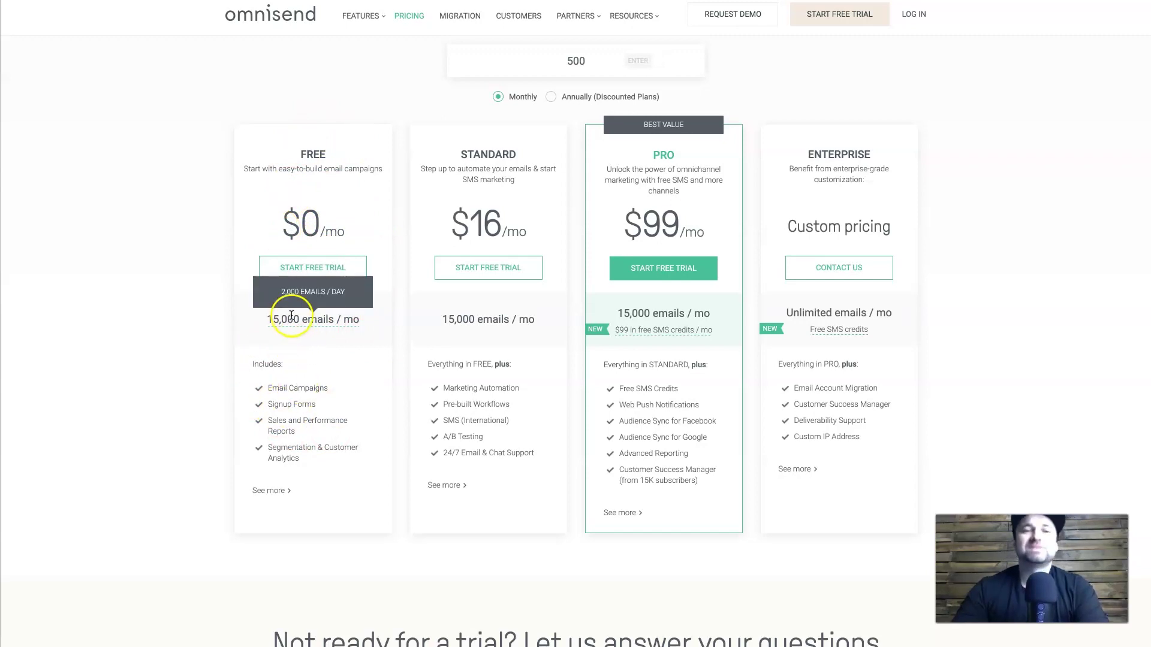
pyautogui.moveTo(337, 316)
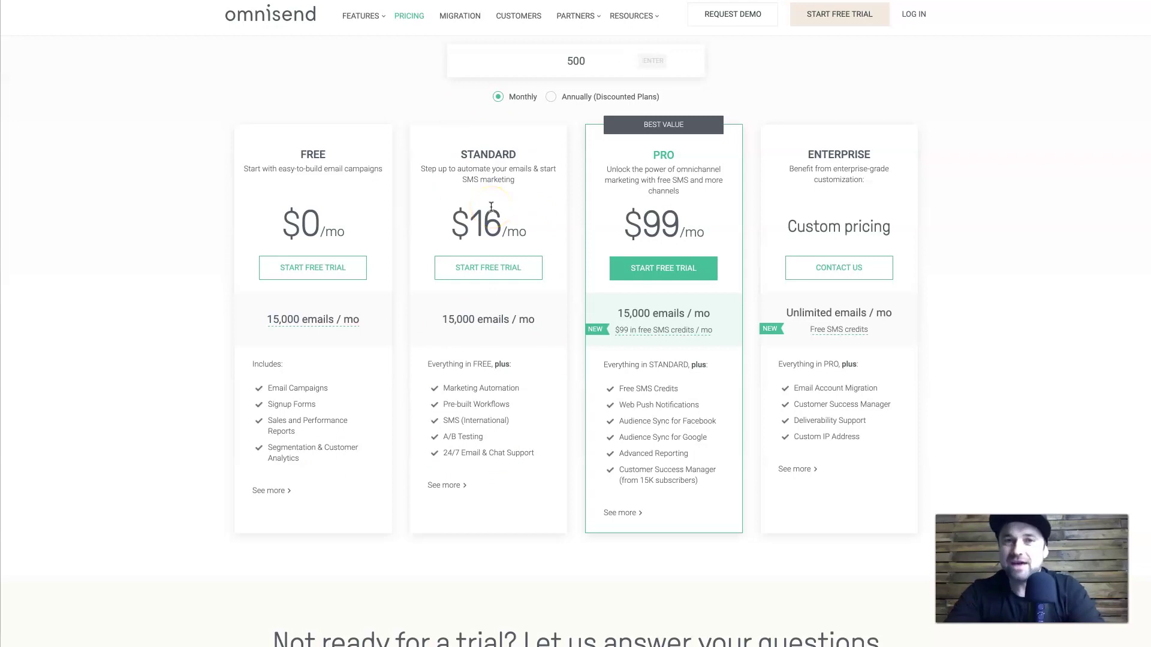
pyautogui.click(512, 179)
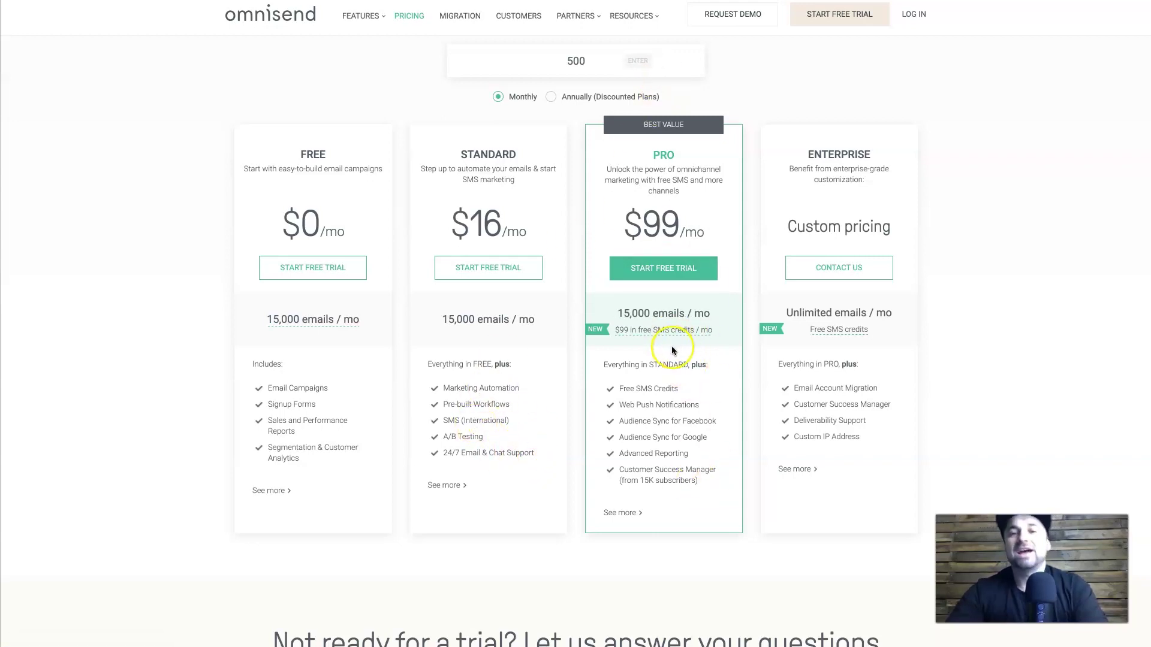
pyautogui.moveTo(663, 333)
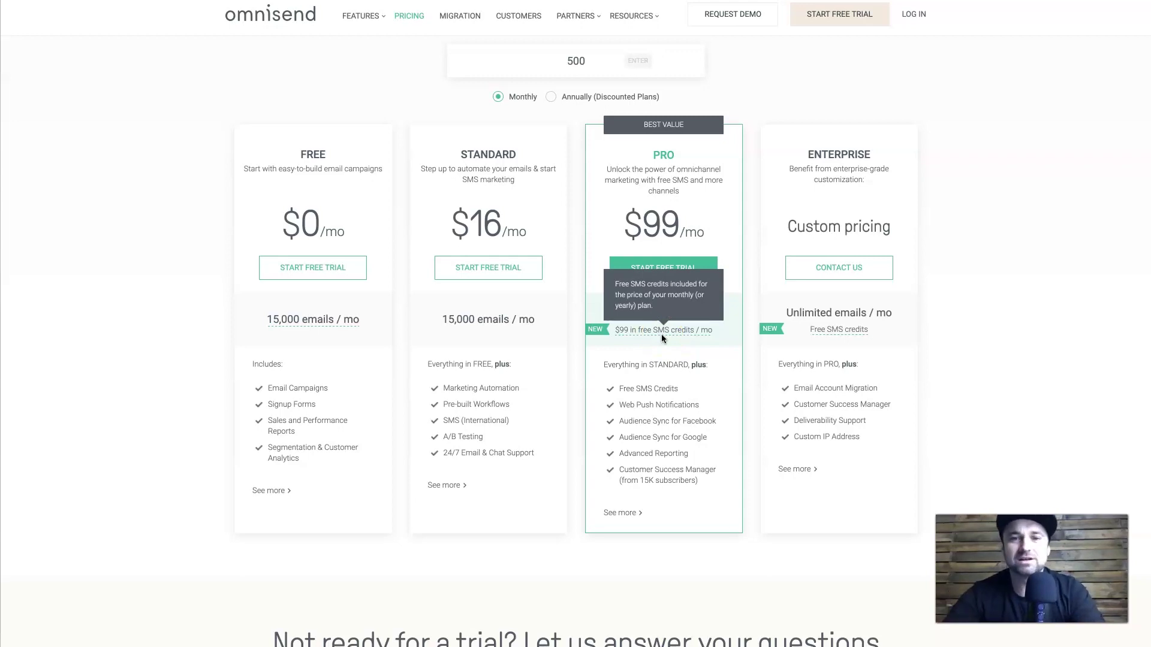
# Read through the Pro plan's extras, including Web Push Notifications, Audience Sync for Facebook, Advanced Reporting and the Customer Success Manager.
pyautogui.moveTo(616, 406); pyautogui.dragTo(695, 405)
pyautogui.click(693, 403)
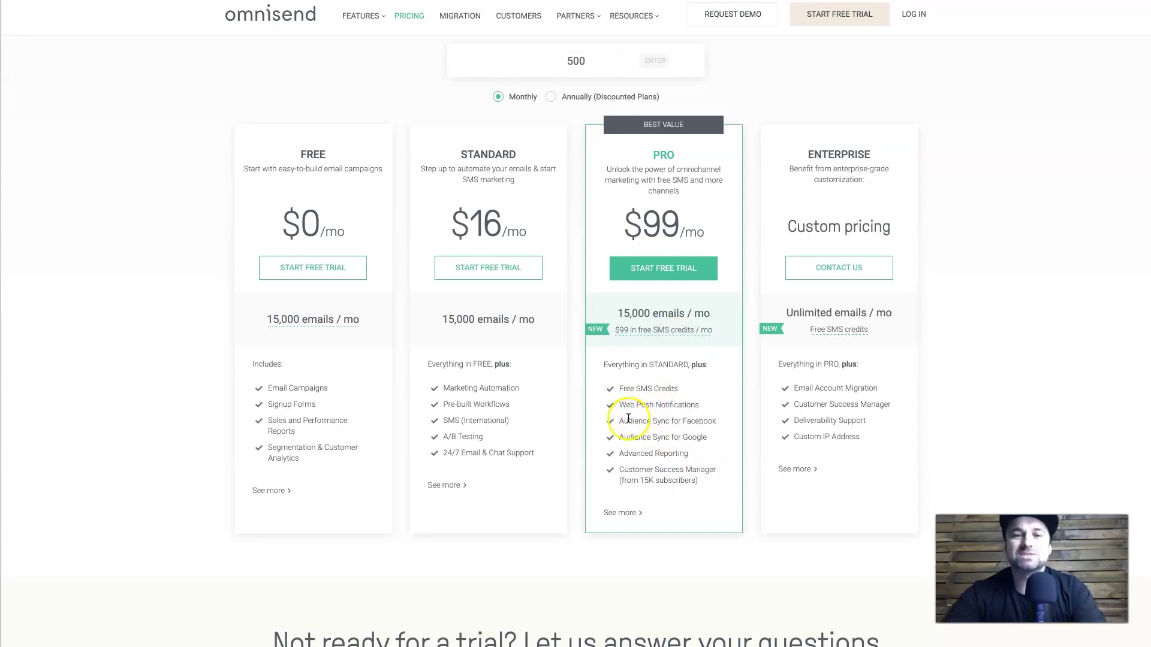
pyautogui.moveTo(617, 420); pyautogui.dragTo(727, 420)
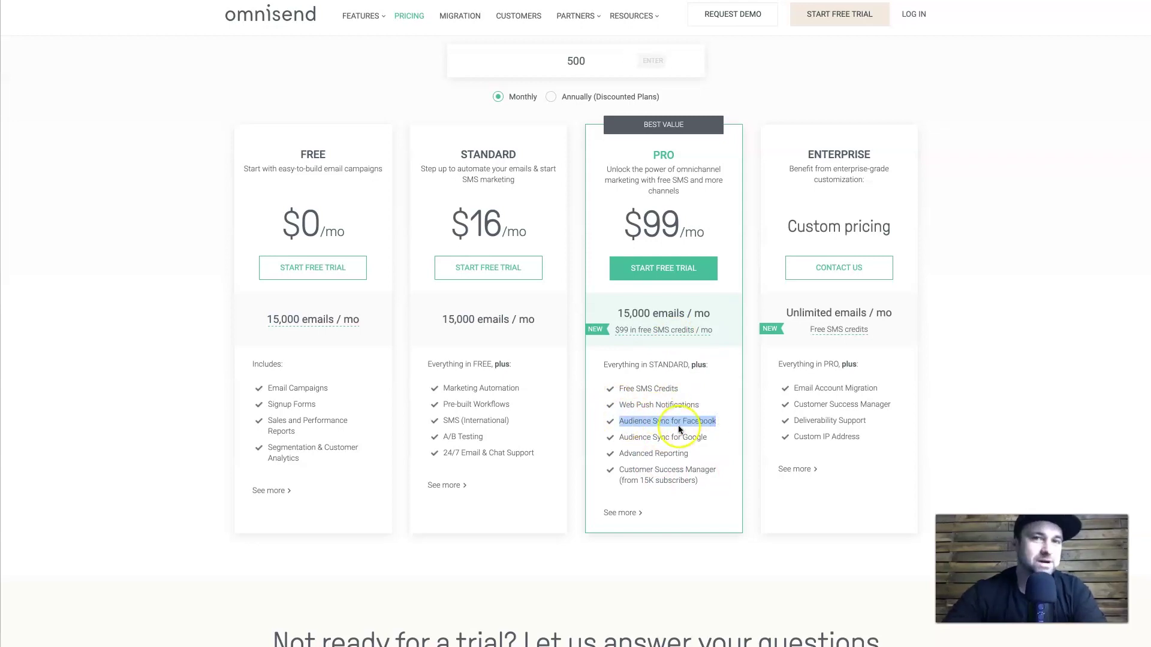
pyautogui.click(625, 455)
pyautogui.moveTo(623, 467); pyautogui.dragTo(724, 470)
pyautogui.click(697, 473)
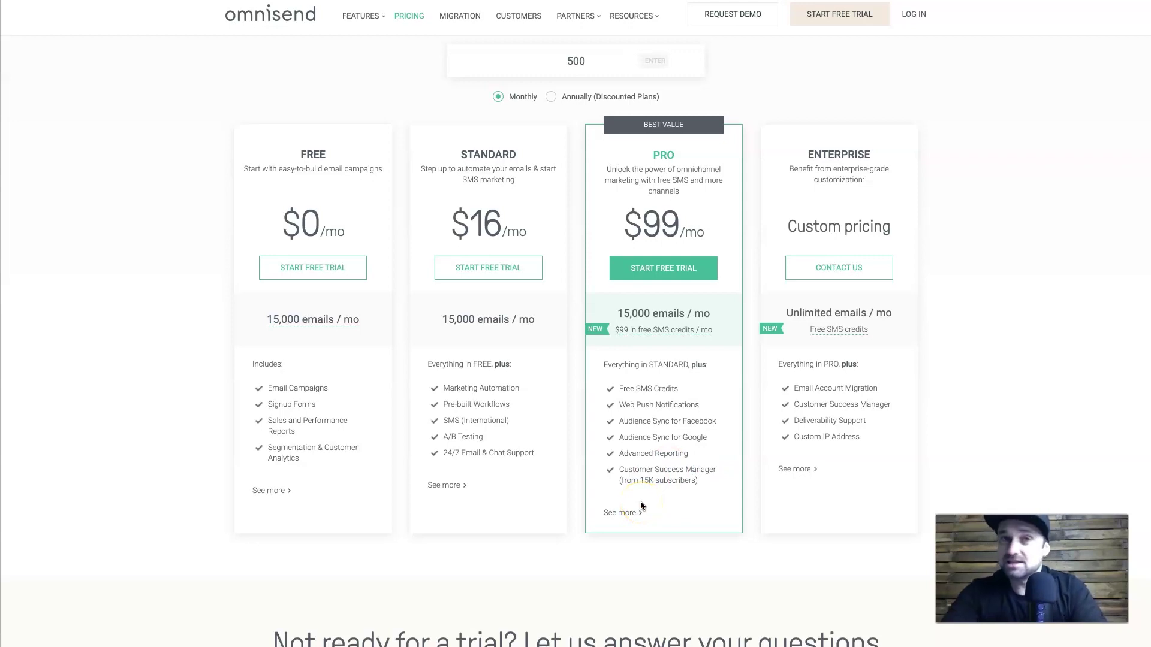
# Open the full plan comparison from the Pro plan and expand its Marketing Automation and Campaigns sections.
pyautogui.click(625, 513)
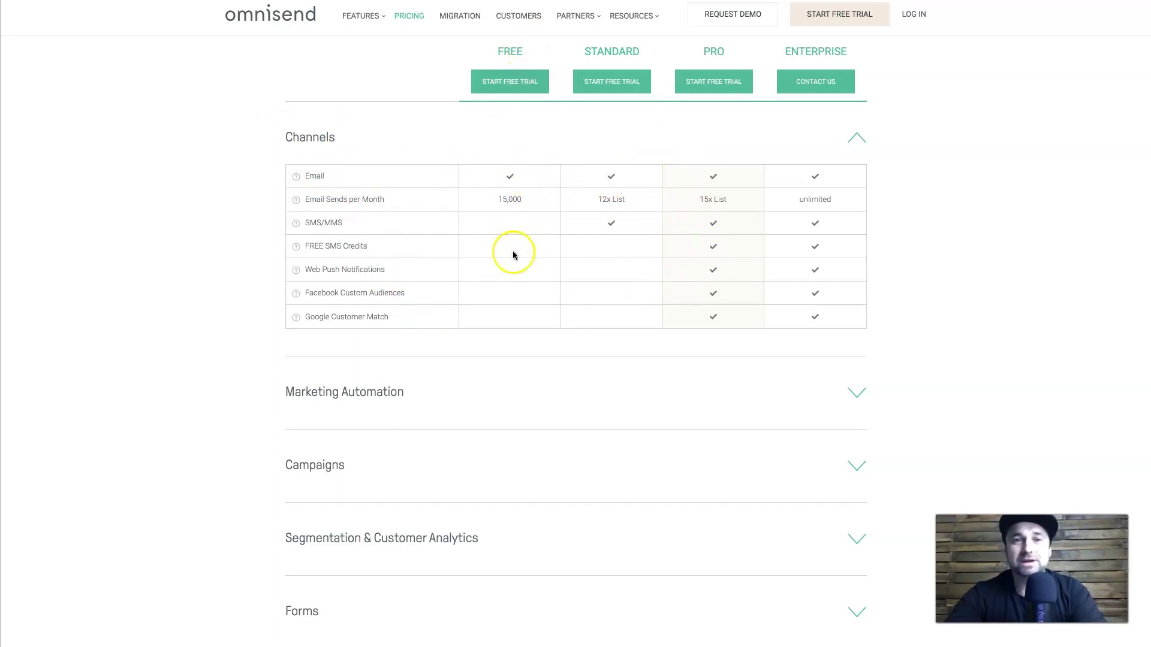
pyautogui.scroll(-1, 520, 273)
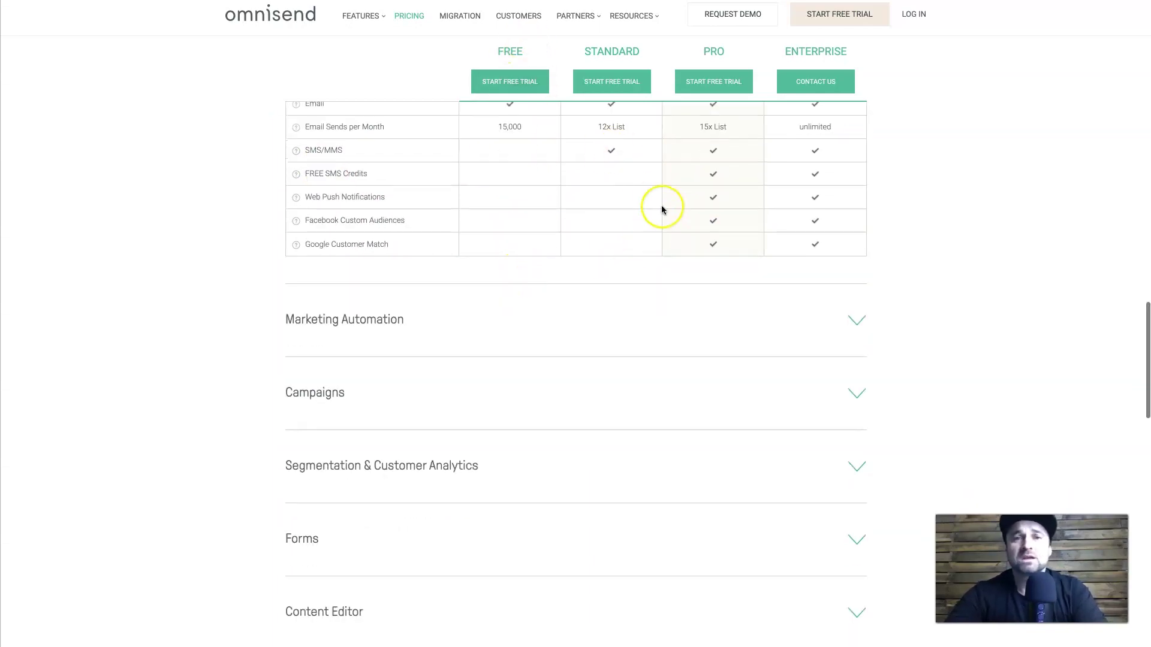
pyautogui.scroll(2, 653, 194)
pyautogui.click(667, 416)
pyautogui.scroll(-5, 667, 420)
pyautogui.click(642, 420)
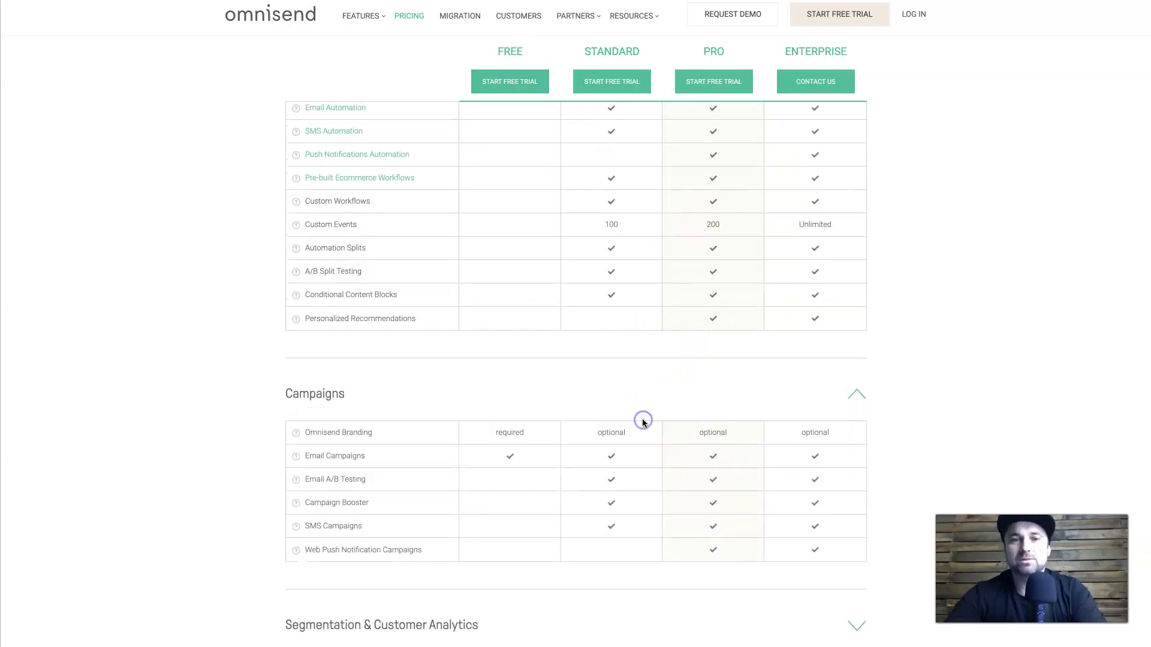
# Expand the comparison's Segmentation & Customer Analytics, Forms, Content Editor, and Sales & Performance Reports sections.
pyautogui.click(637, 382)
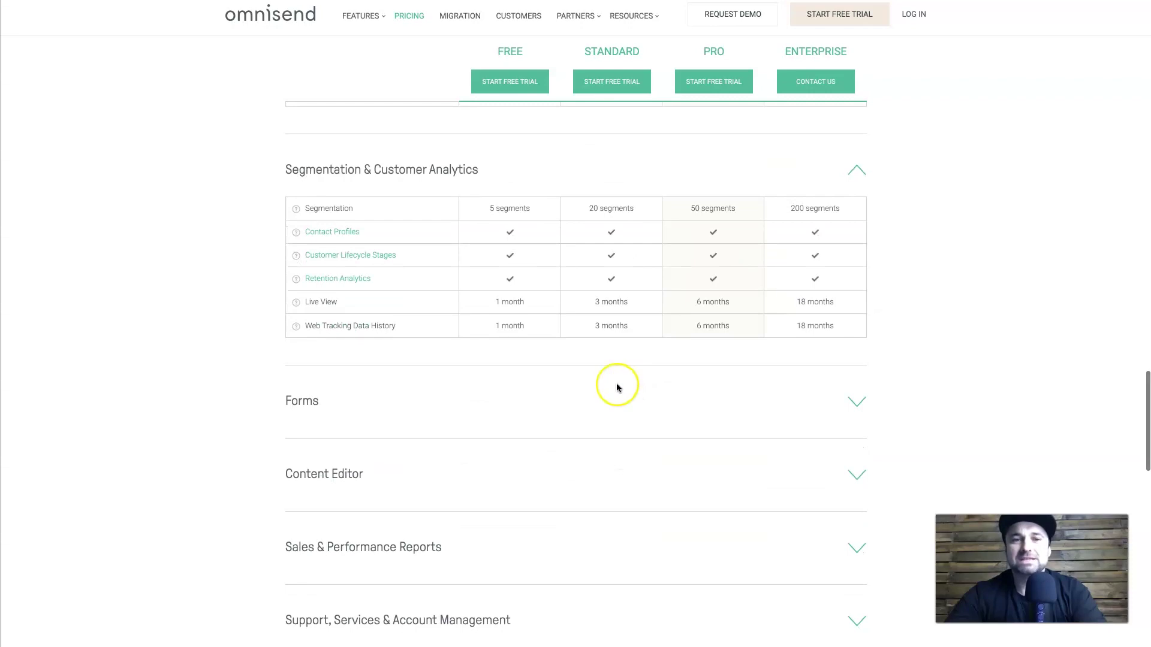
pyautogui.click(616, 387)
pyautogui.click(599, 429)
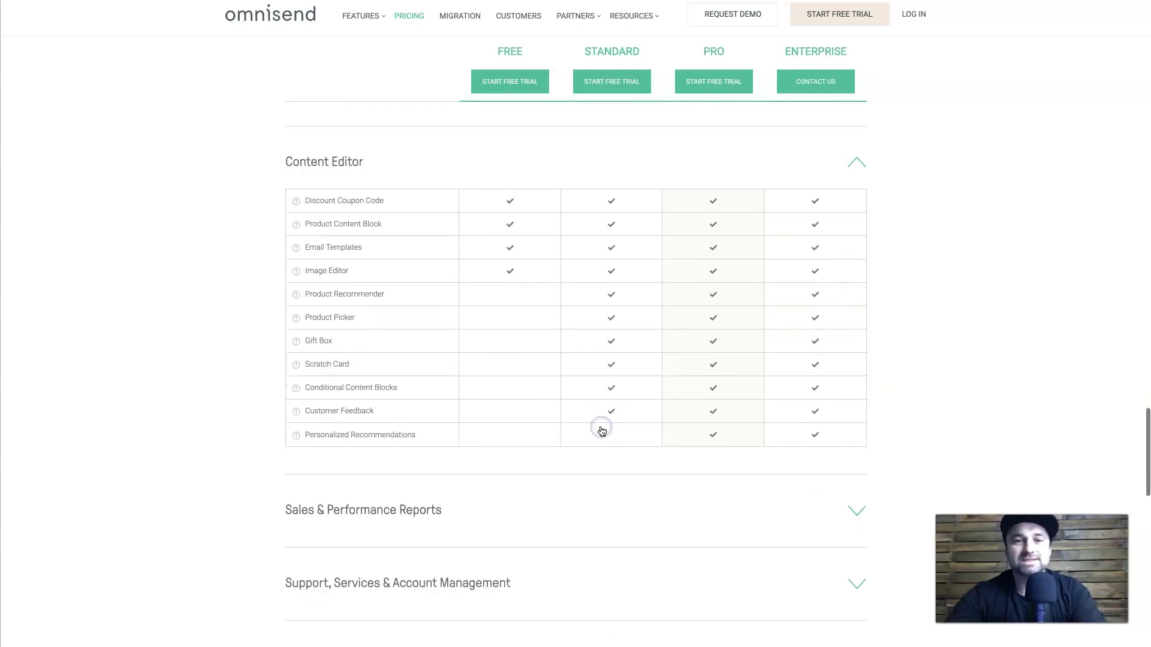
pyautogui.click(602, 383)
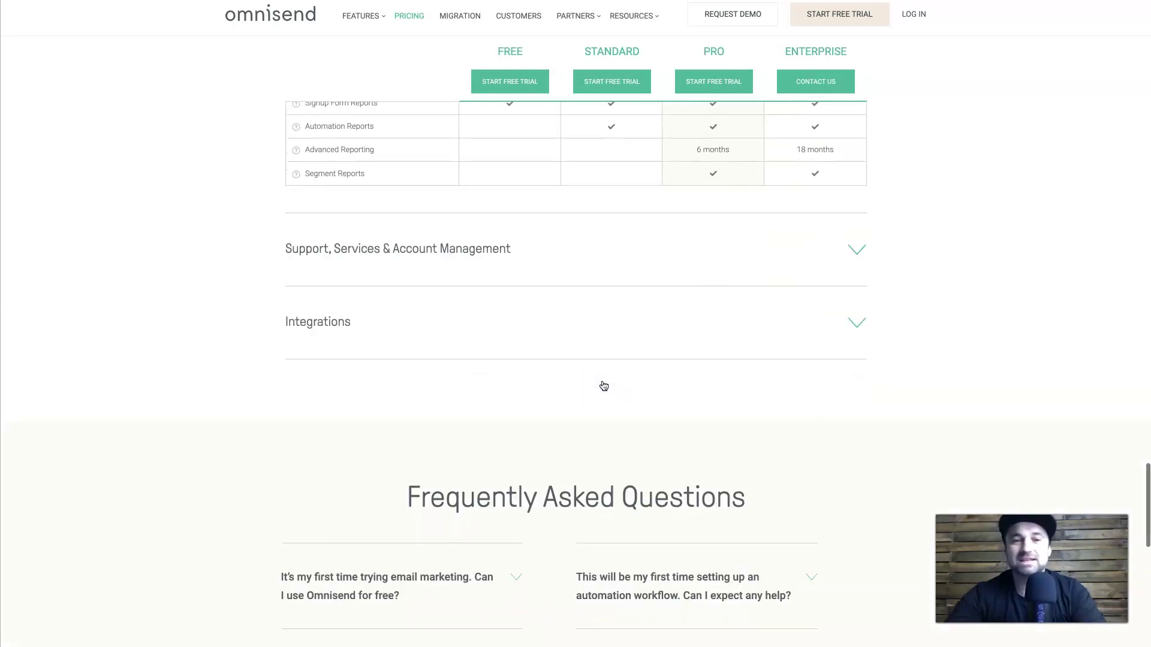
# Expand the Integrations section of the plan comparison and review which integrations each plan supports.
pyautogui.click(588, 324)
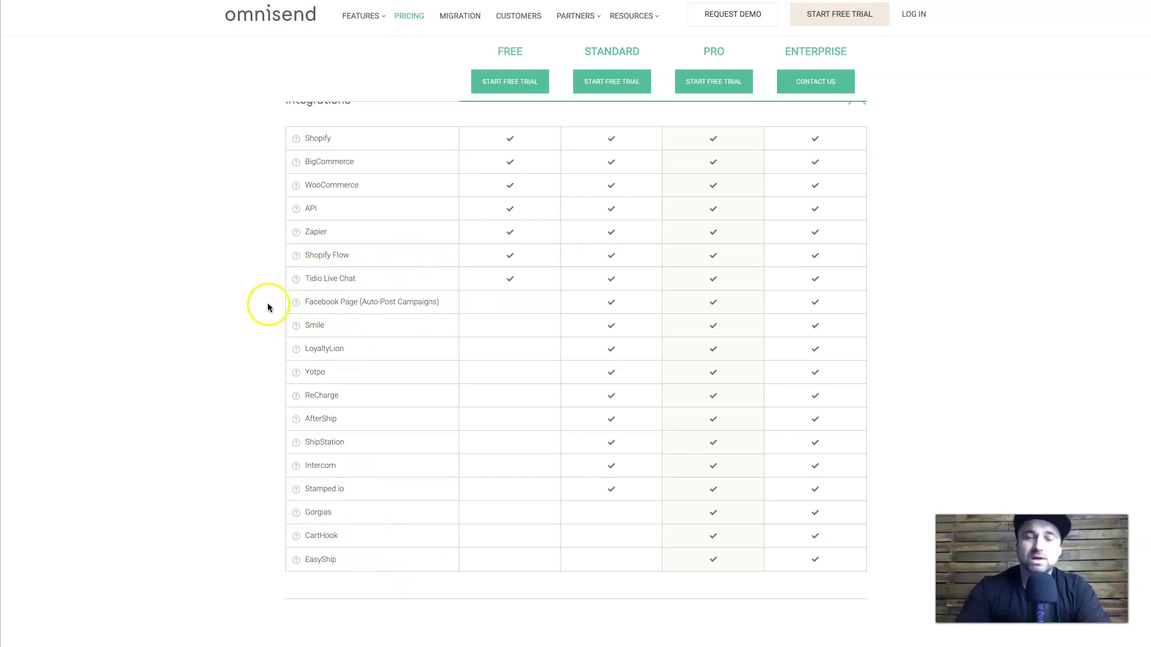
pyautogui.scroll(-4, 475, 328)
pyautogui.scroll(2, 475, 328)
pyautogui.scroll(1, 475, 331)
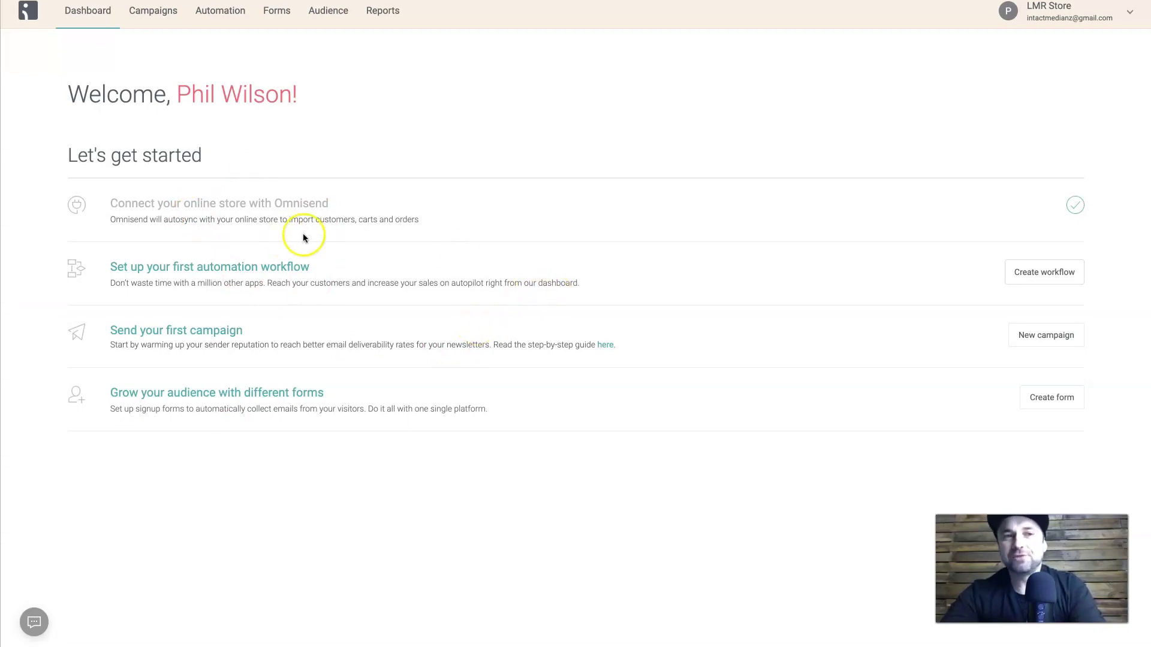
# Check the online store connection item on the Omnisend dashboard and look through the furniture store's WordPress homepage.
pyautogui.moveTo(108, 204); pyautogui.dragTo(327, 198)
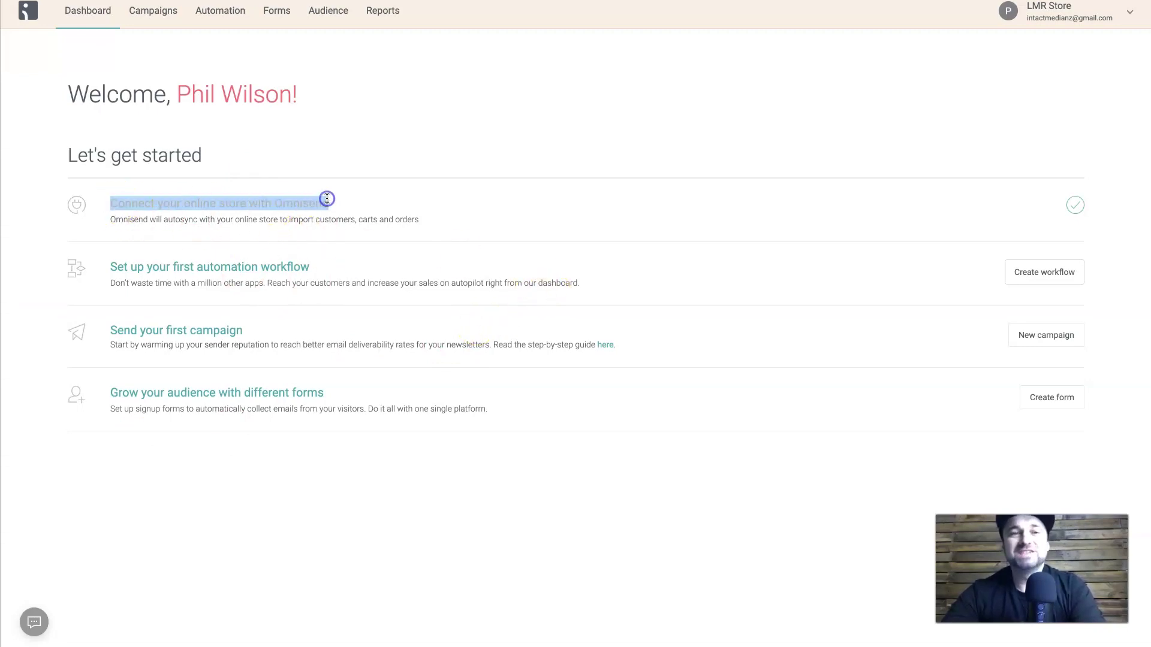
pyautogui.click(350, 201)
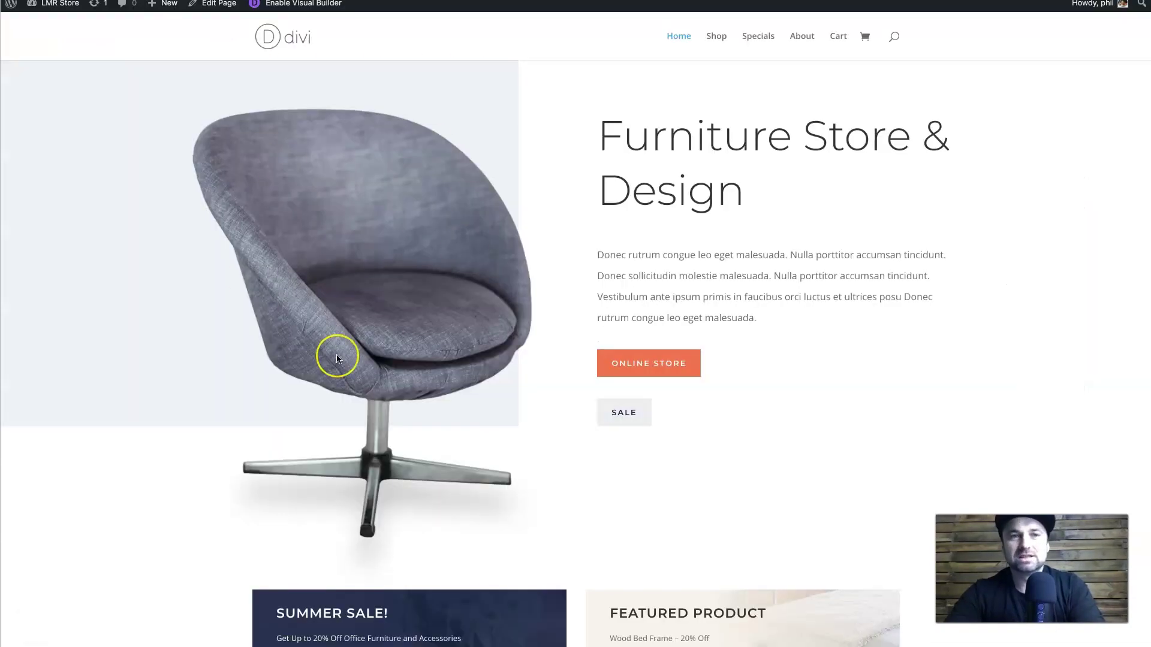
pyautogui.scroll(-10, 336, 357)
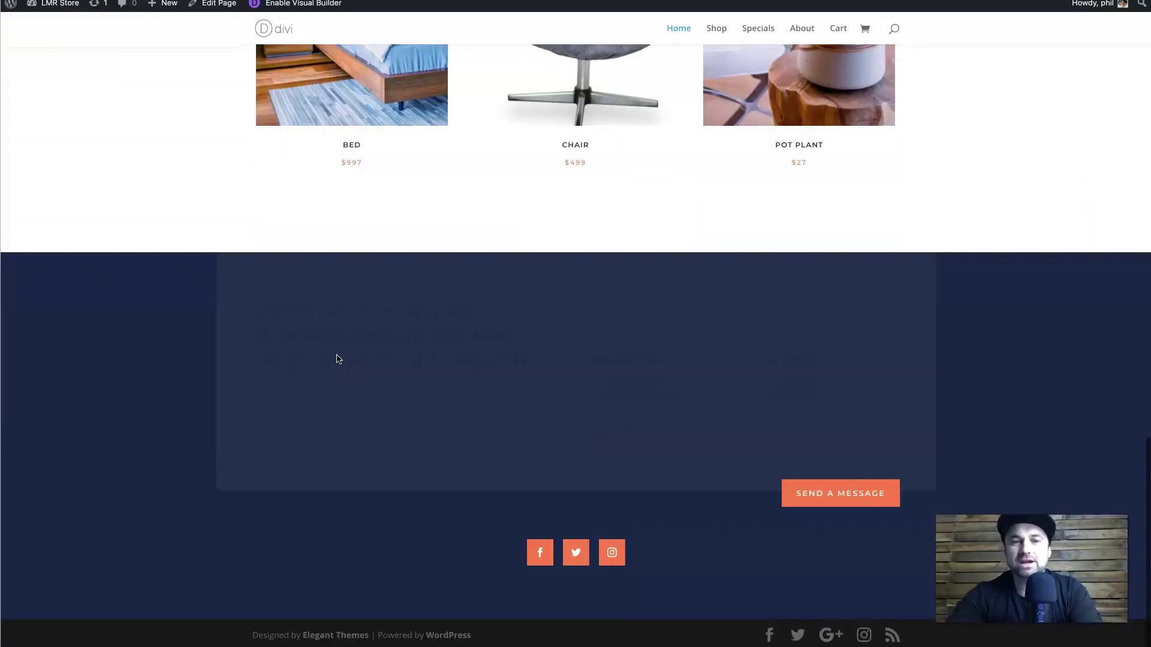
pyautogui.scroll(15, 336, 357)
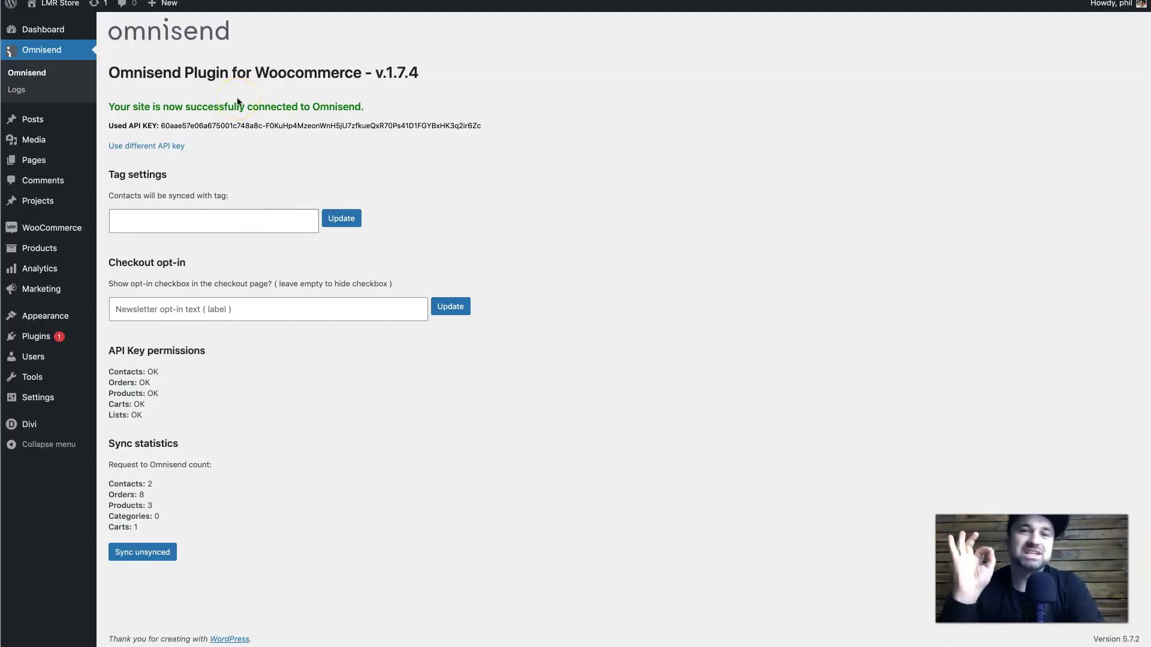
# Open the Omnisend plugin page in the WordPress admin and check its contact, order and product sync statistics.
pyautogui.click(42, 52)
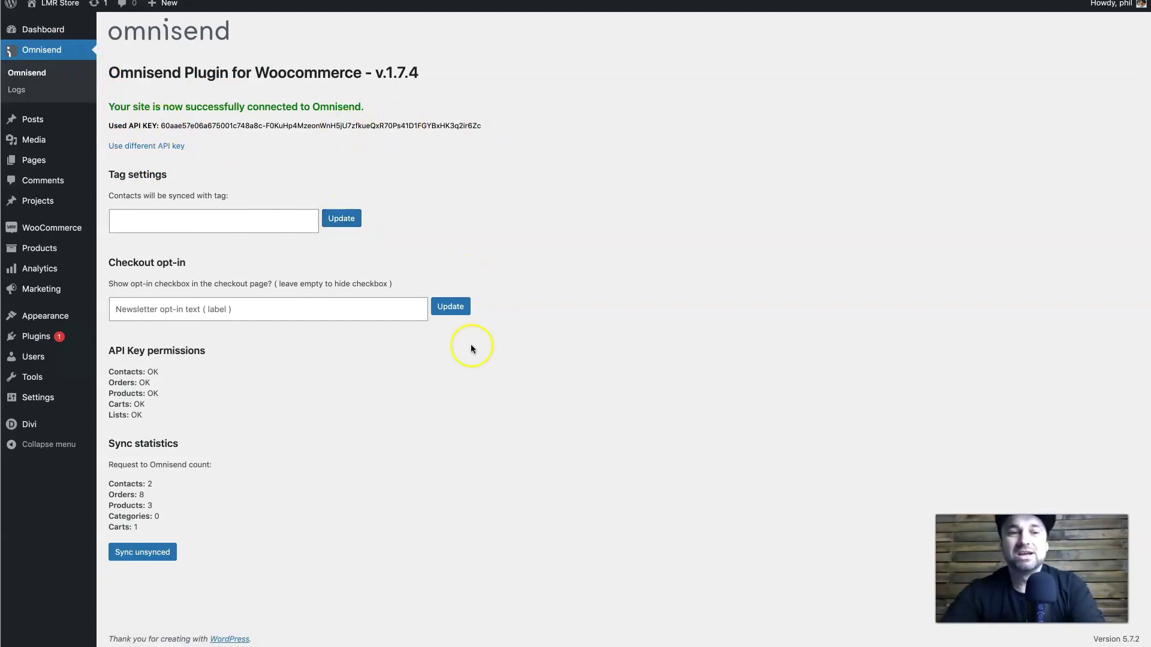
pyautogui.moveTo(104, 483); pyautogui.dragTo(154, 506)
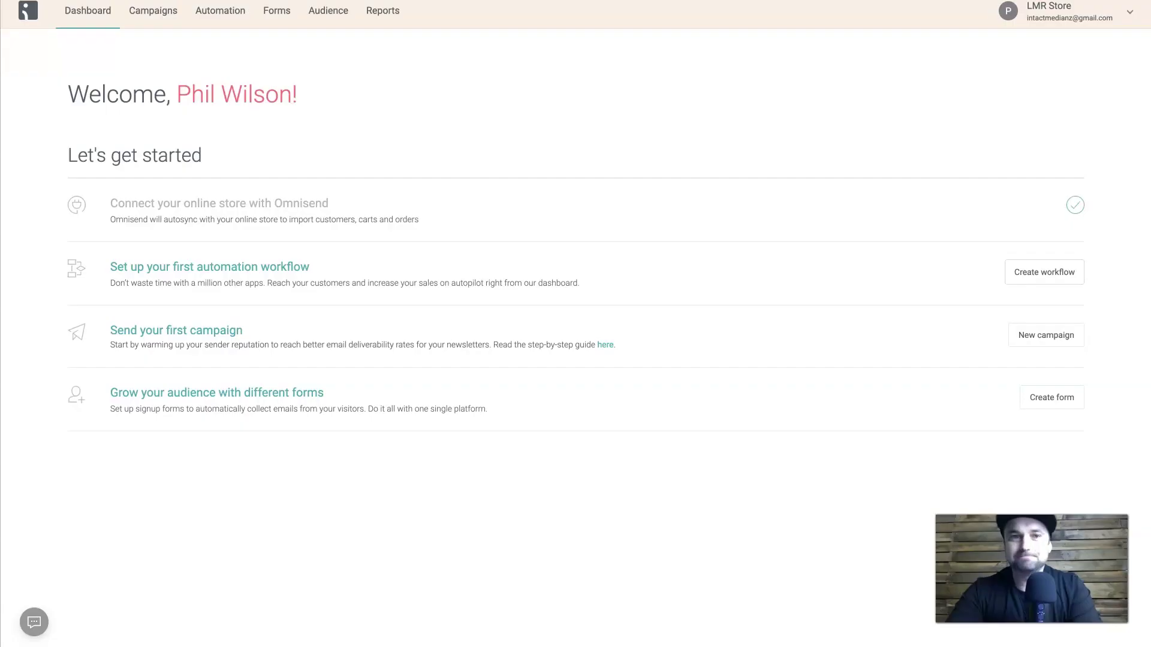
# Switch back to the Omnisend dashboard and look through the Campaigns, Automation and Forms areas.
pyautogui.click(777, 9)
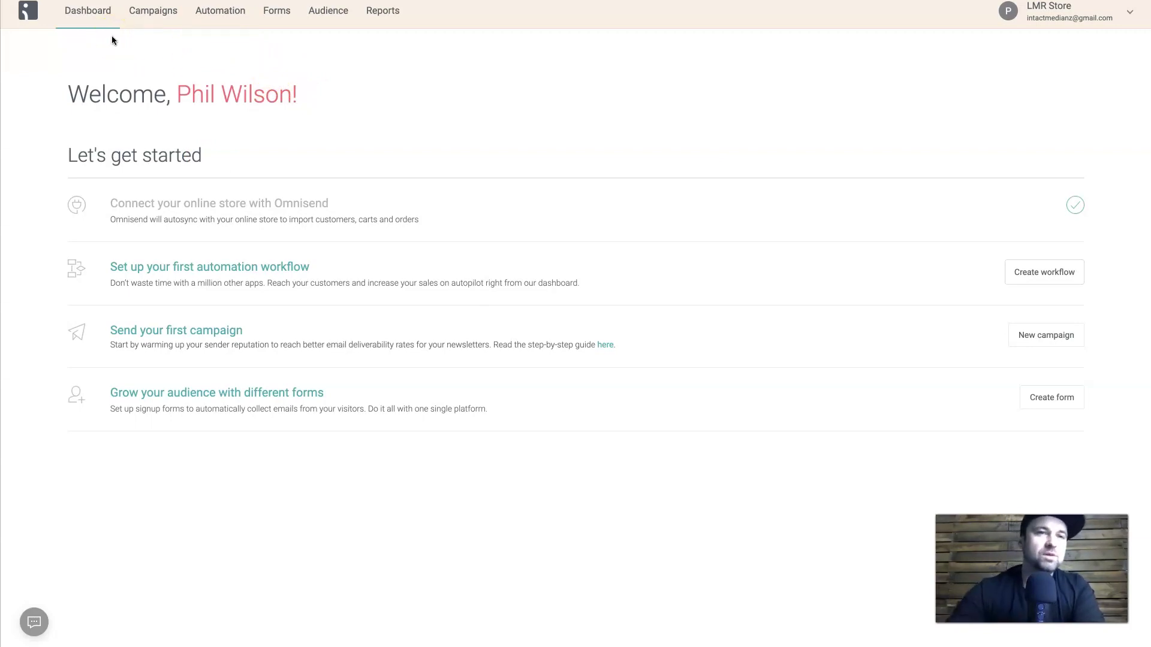
pyautogui.click(156, 27)
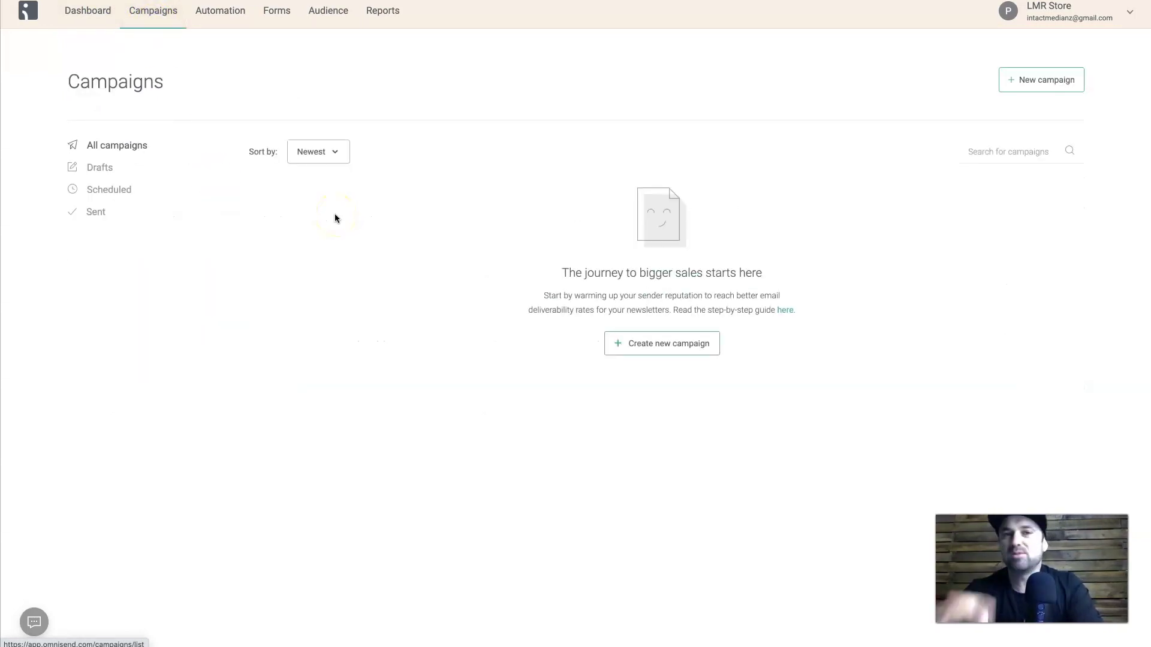
pyautogui.click(220, 18)
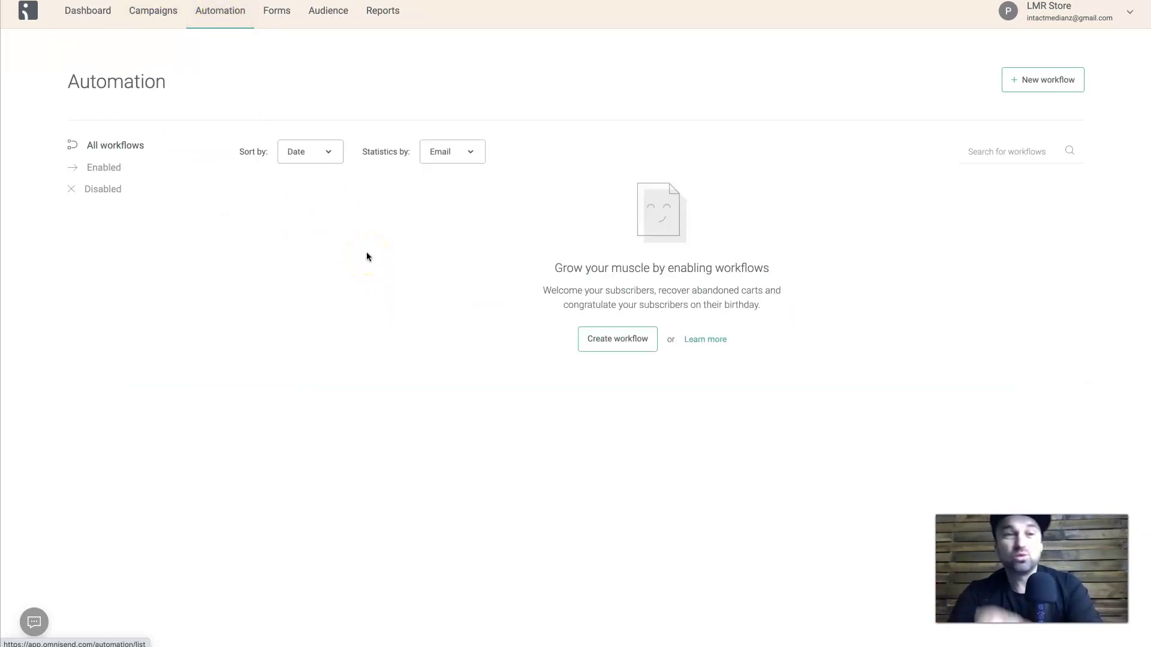
pyautogui.click(290, 21)
pyautogui.click(458, 163)
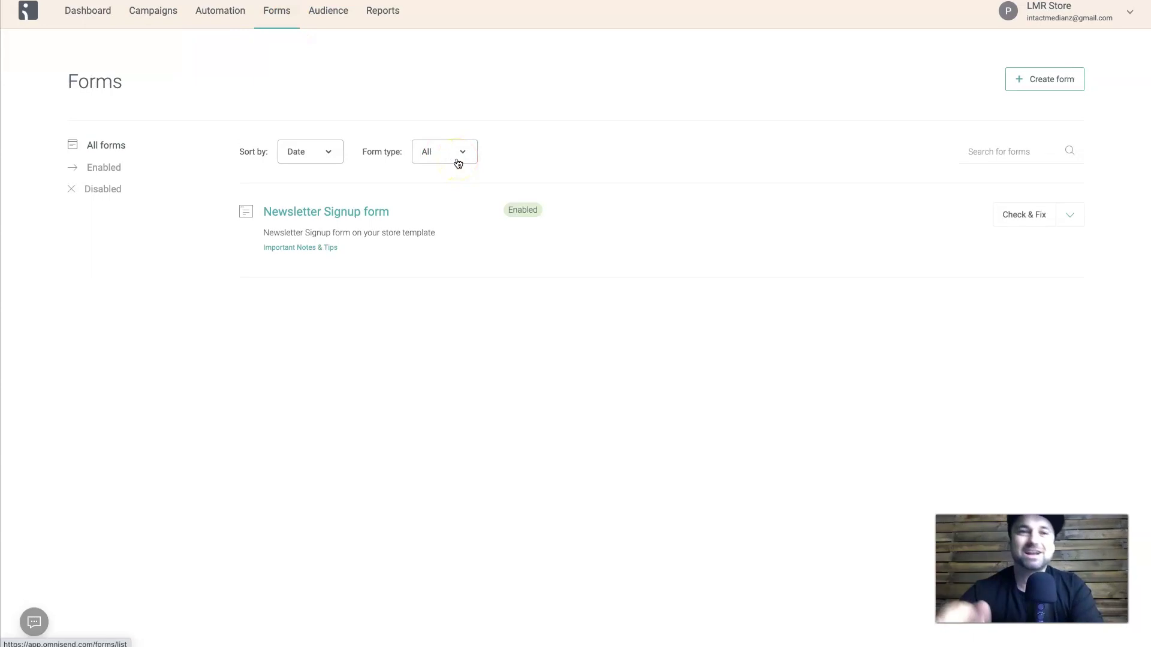
# View the Audience contacts, Reports and account options, and return to the dashboard.
pyautogui.click(334, 17)
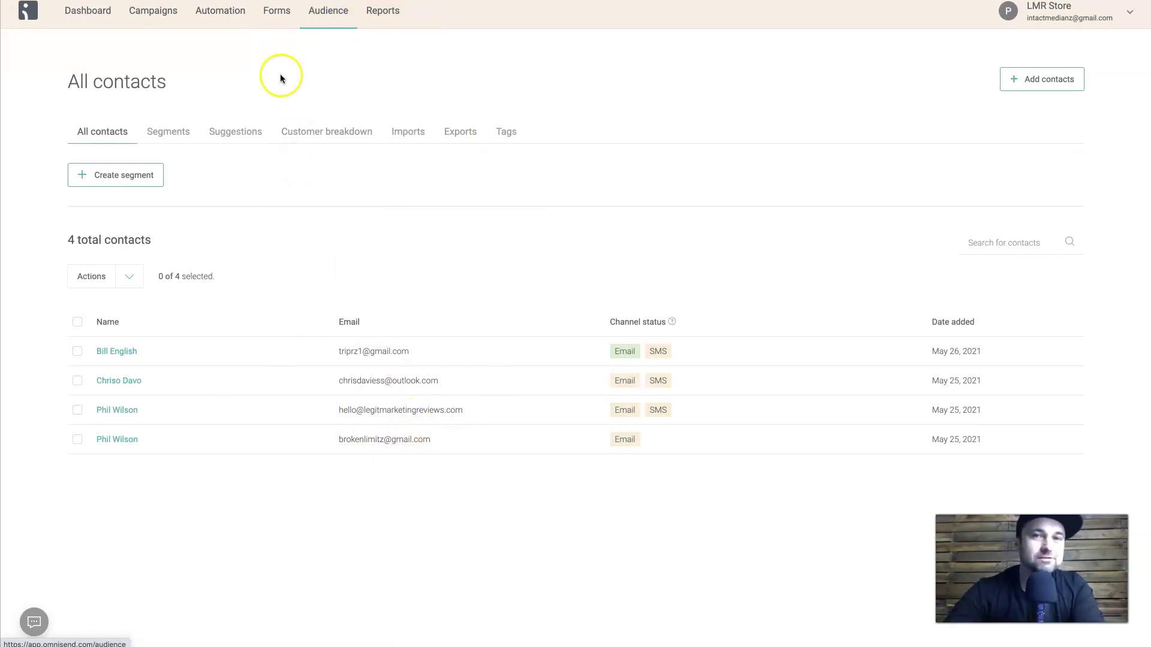
pyautogui.click(373, 13)
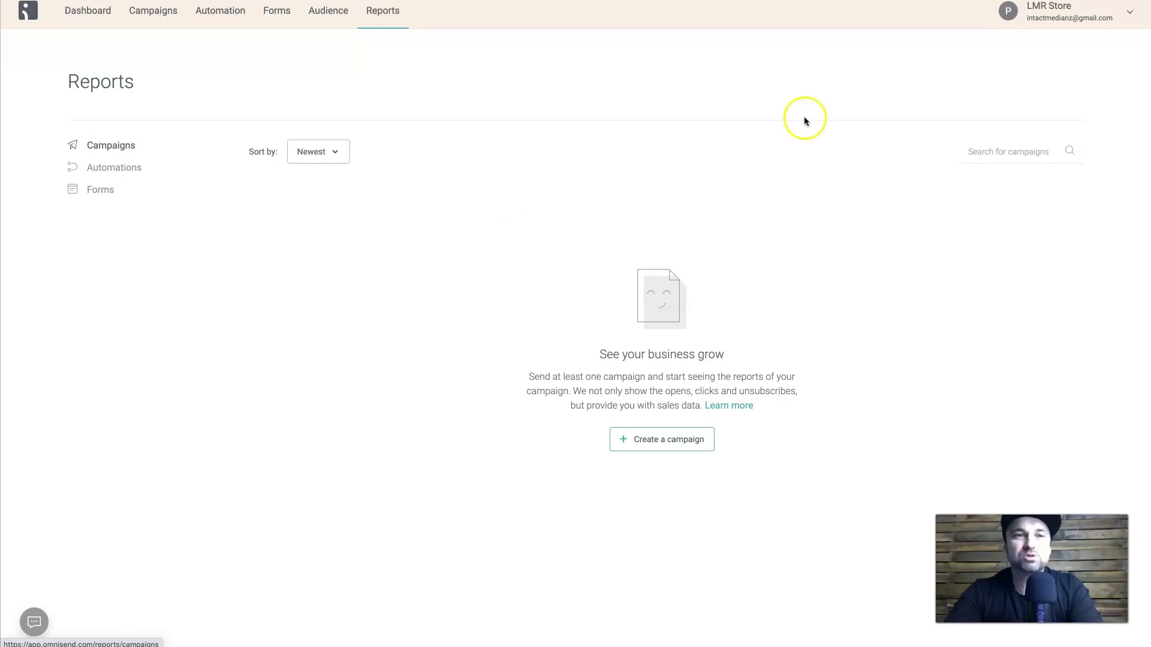
pyautogui.click(1136, 27)
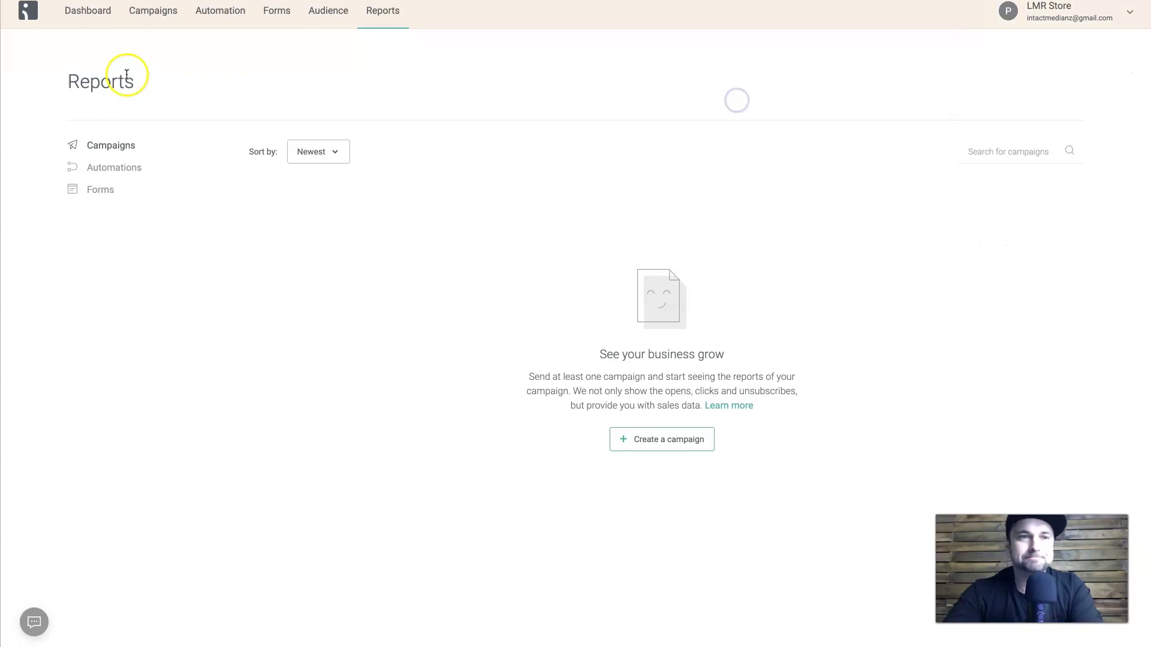
pyautogui.click(100, 18)
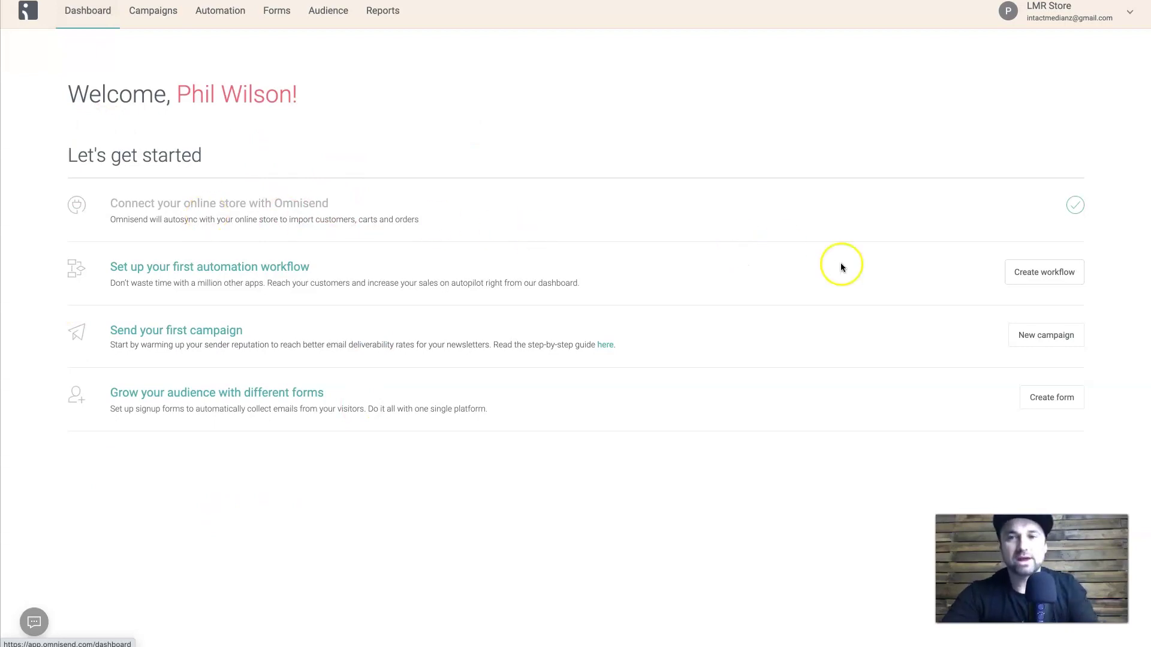
# Start creating the first automation workflow from the dashboard and look at the recommended Abandoned Cart template.
pyautogui.click(1031, 274)
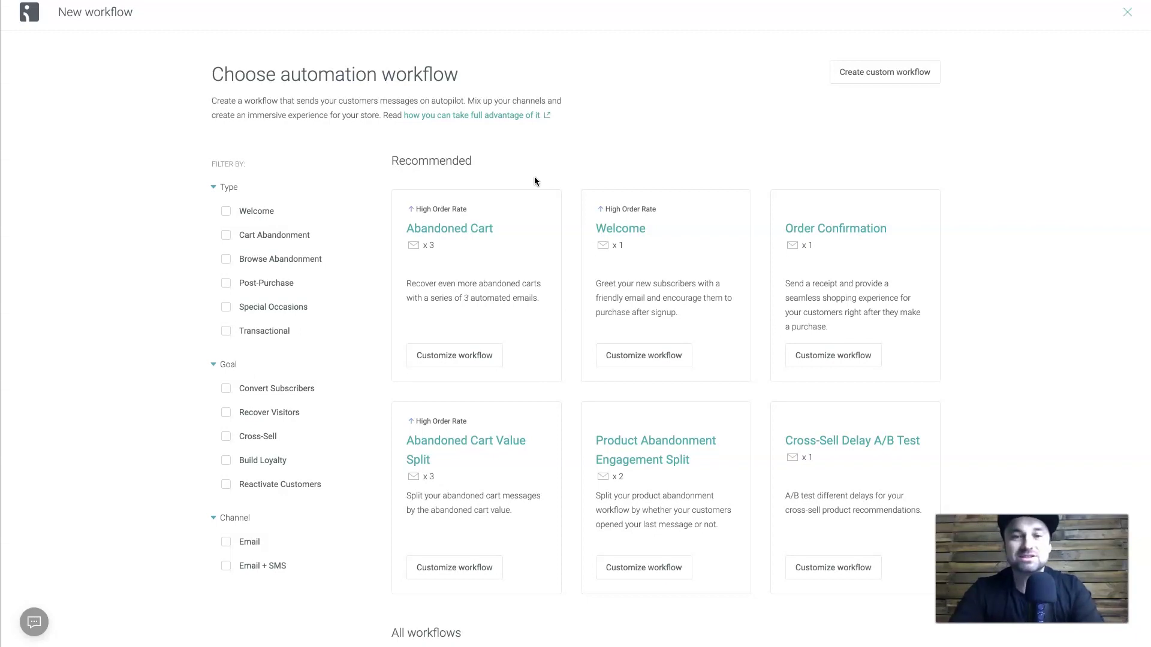
pyautogui.click(489, 251)
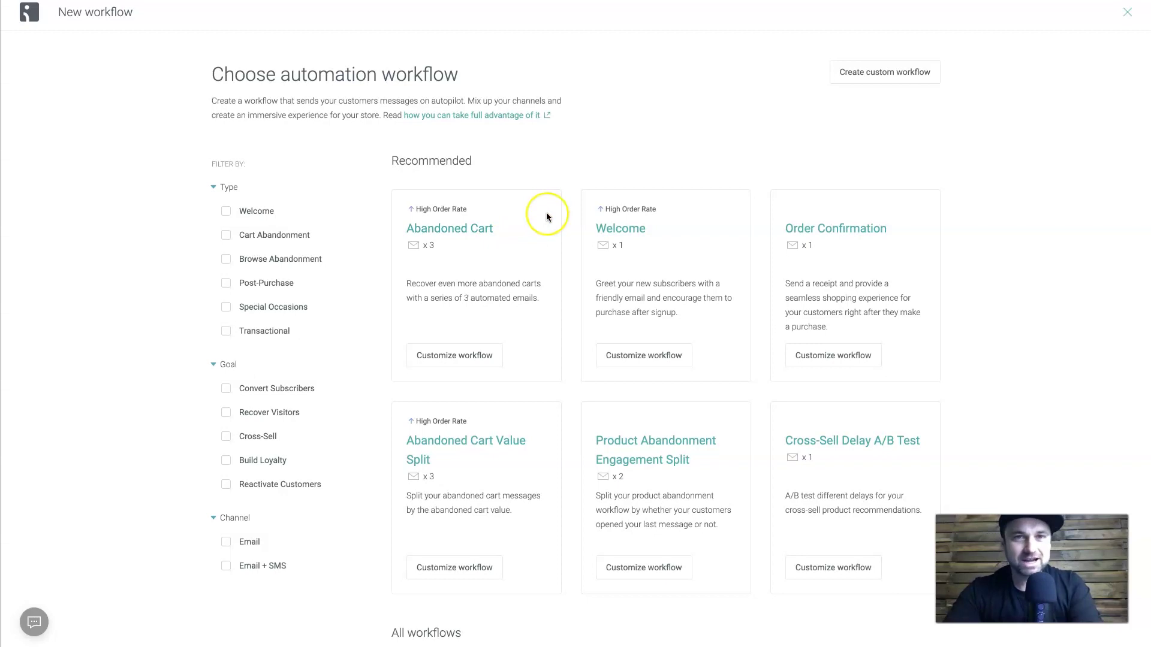
# Look over the recommended workflow templates and open the Abandoned Cart template with three emails for customizing.
pyautogui.scroll(-1, 546, 216)
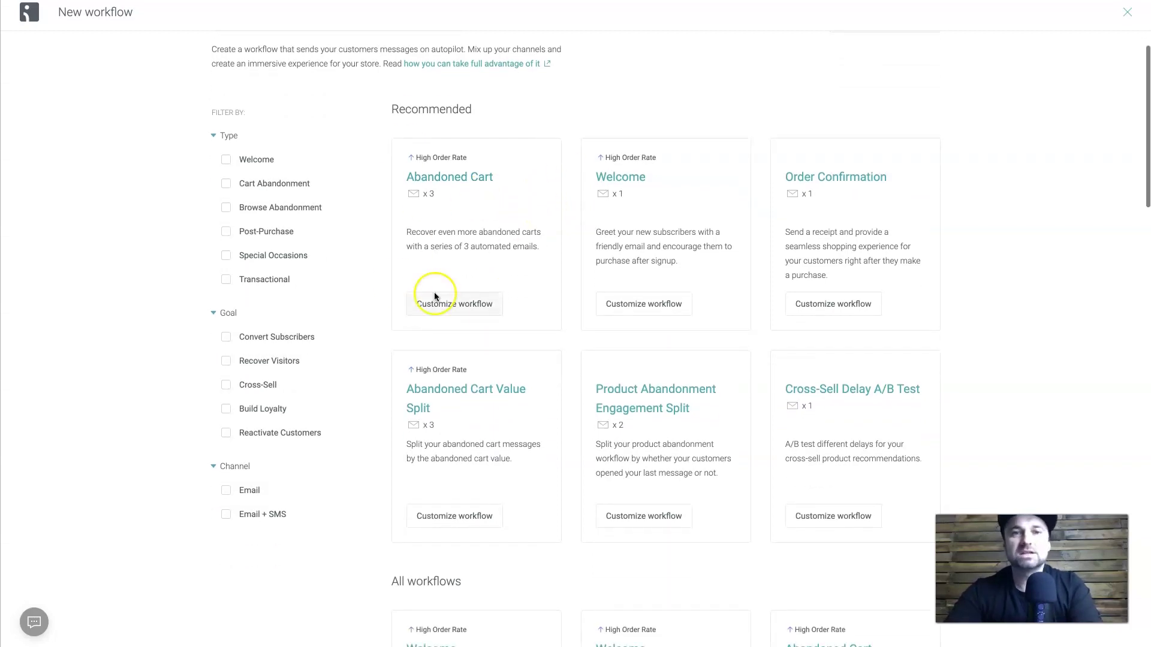
pyautogui.scroll(-2, 435, 295)
pyautogui.scroll(3, 502, 247)
pyautogui.scroll(-1, 502, 250)
pyautogui.scroll(1, 502, 251)
pyautogui.click(465, 284)
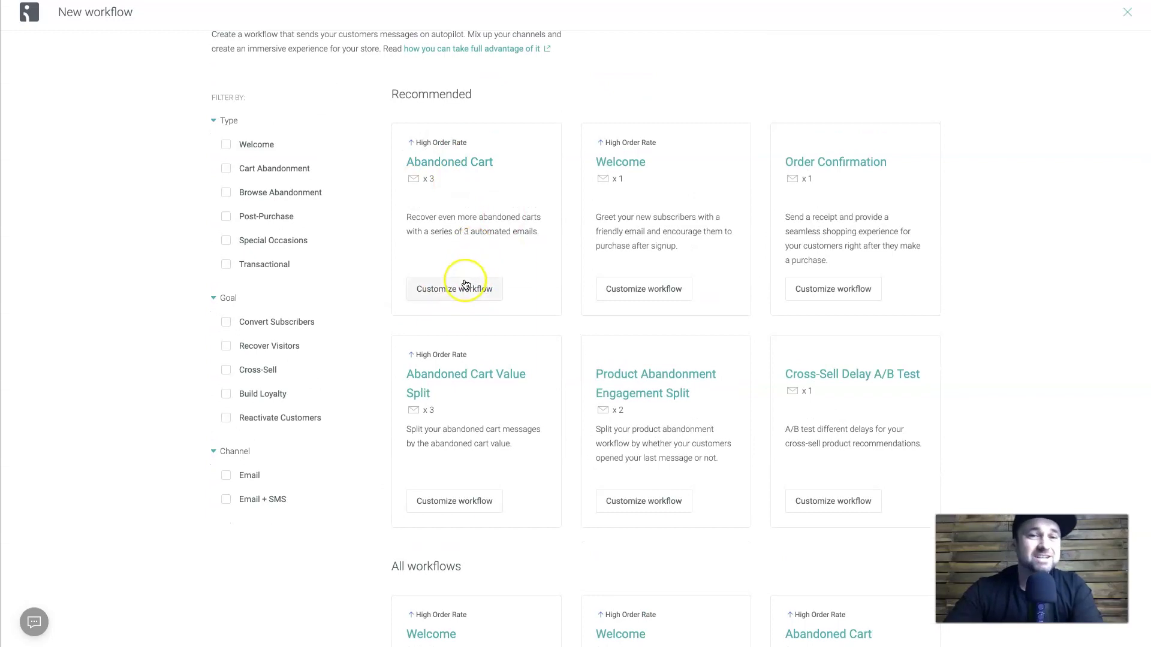
pyautogui.click(454, 289)
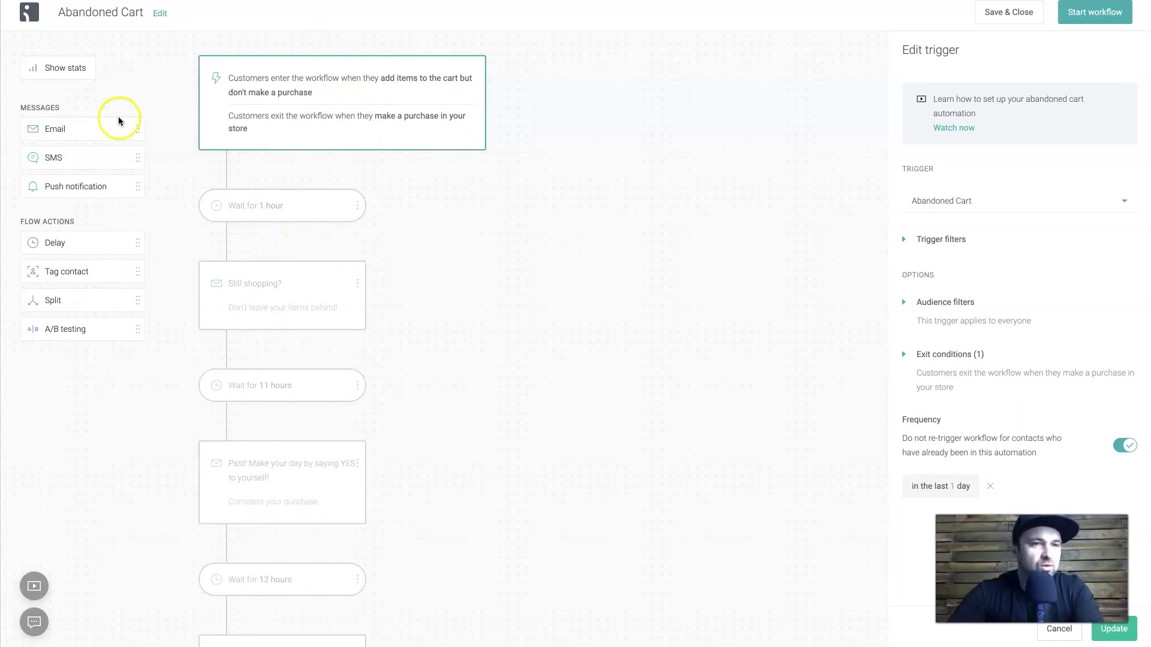
# Show and hide the workflow's statistics, and look over the available message types and the abandoned cart trigger.
pyautogui.click(73, 68)
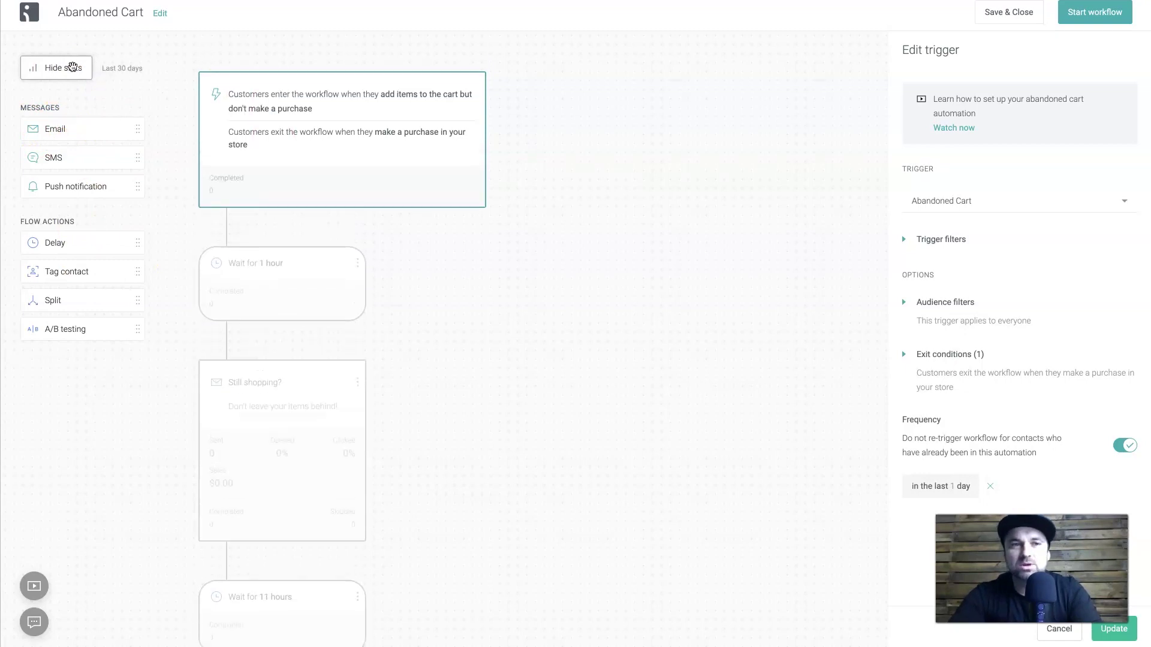
pyautogui.click(76, 68)
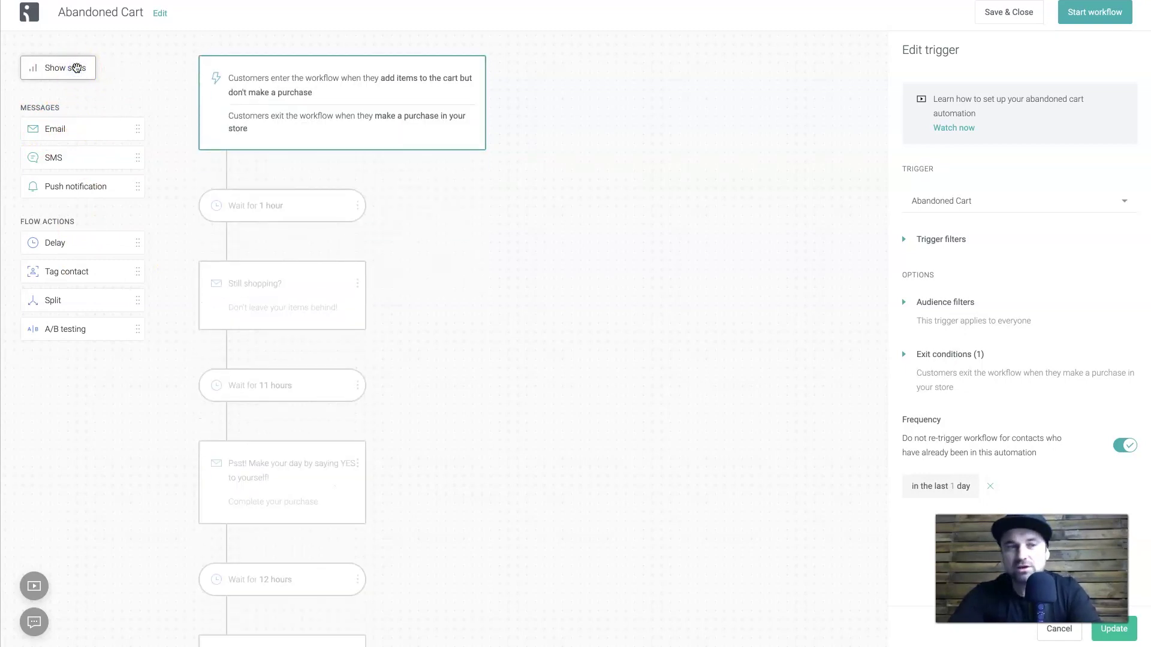
pyautogui.click(88, 66)
pyautogui.click(89, 66)
pyautogui.click(249, 121)
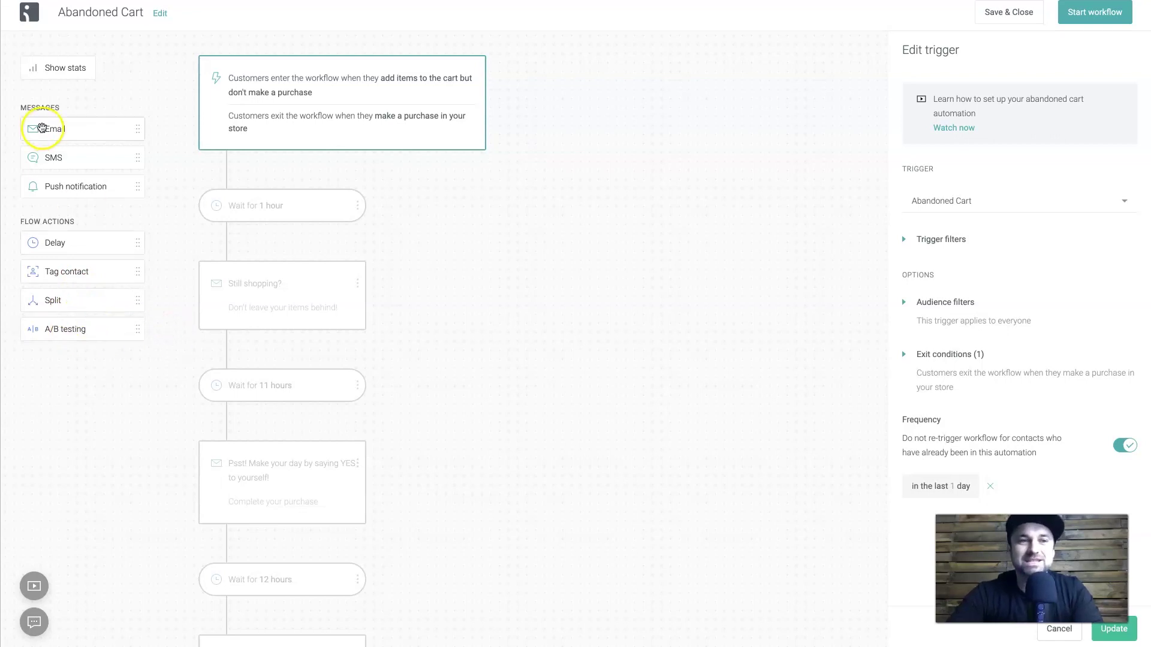
pyautogui.moveTo(56, 133); pyautogui.dragTo(85, 146)
pyautogui.click(433, 179)
pyautogui.click(425, 114)
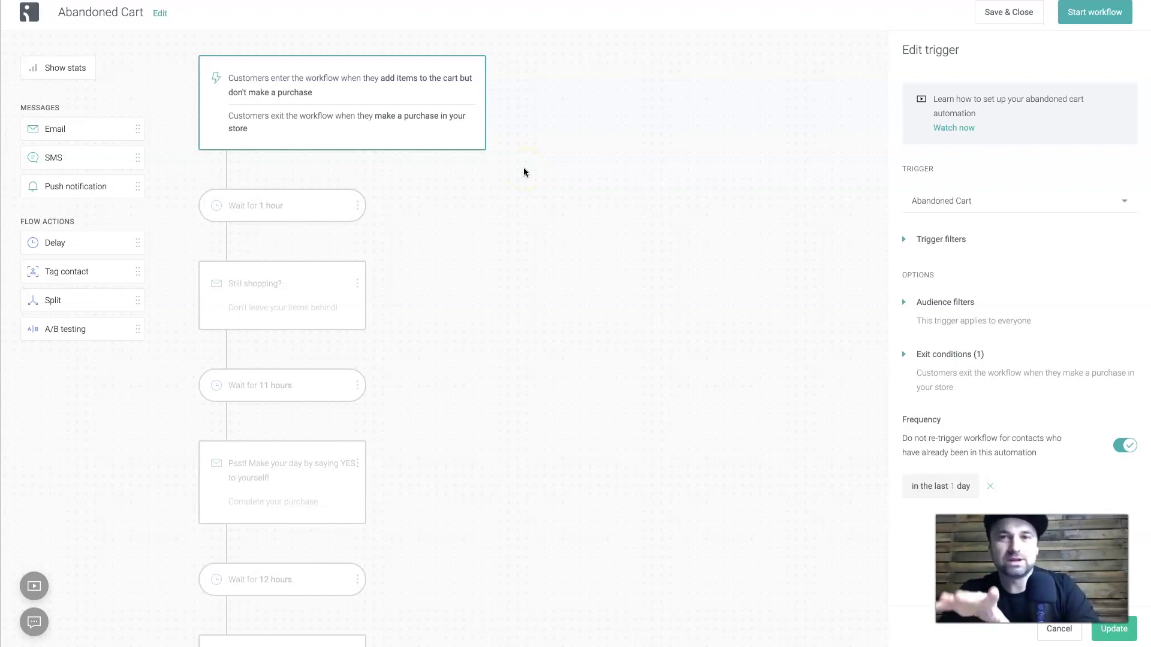
# Examine the settings of the "Still shopping?" email, the cart trigger and the first delay, returning to that email.
pyautogui.click(300, 292)
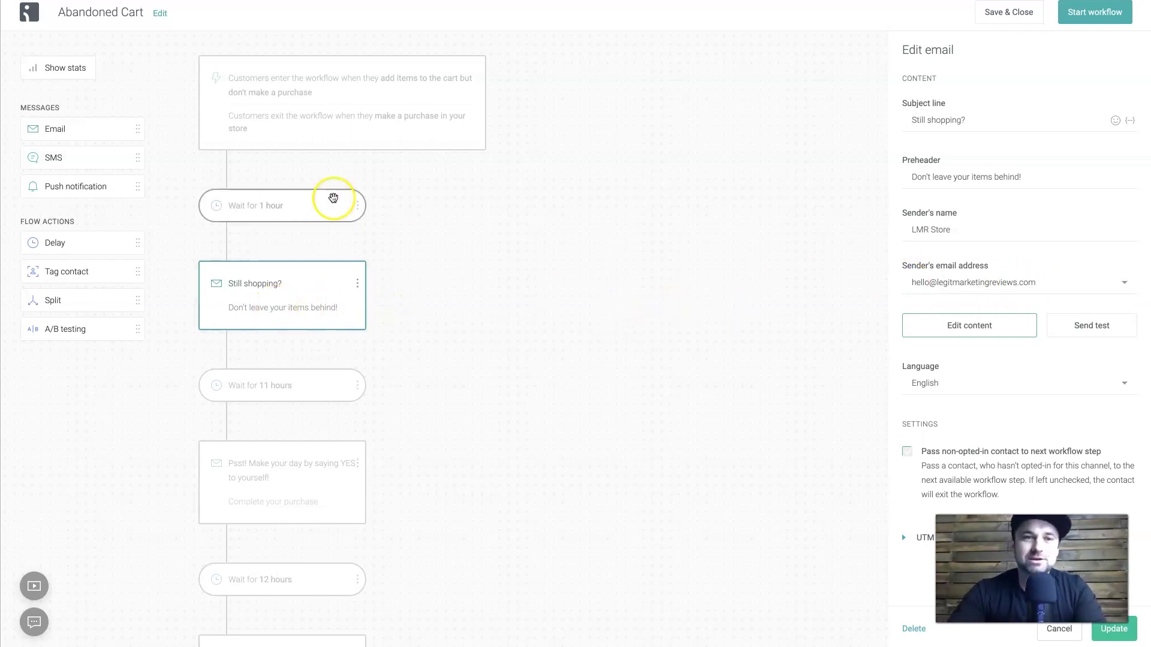
pyautogui.click(331, 302)
pyautogui.click(451, 288)
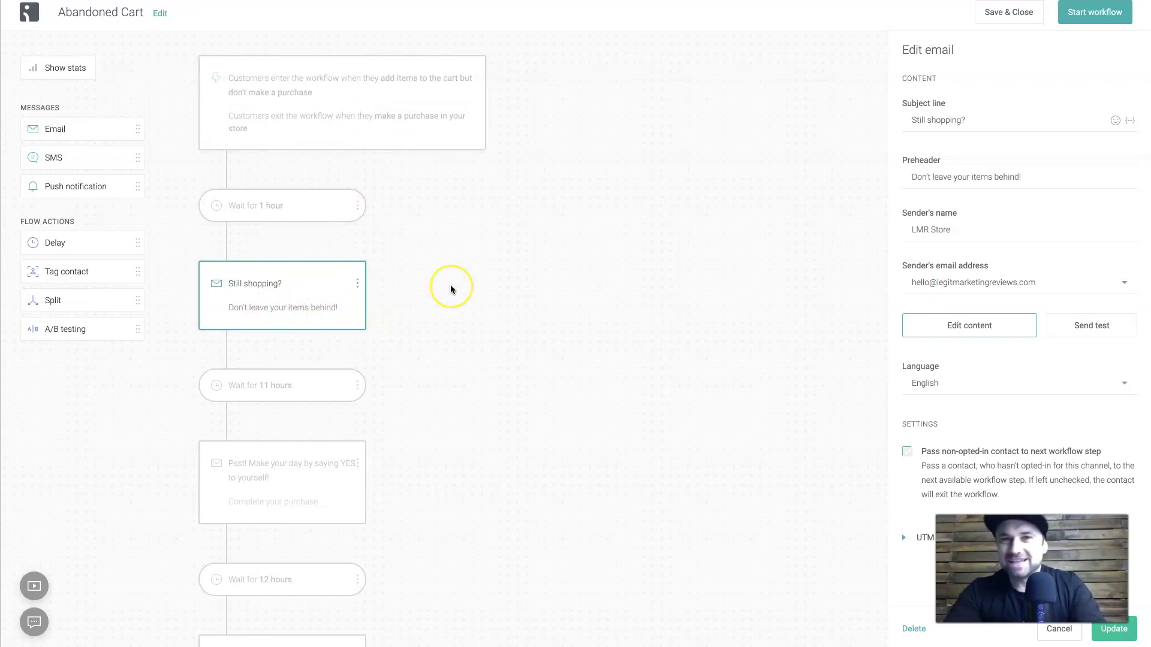
pyautogui.click(380, 129)
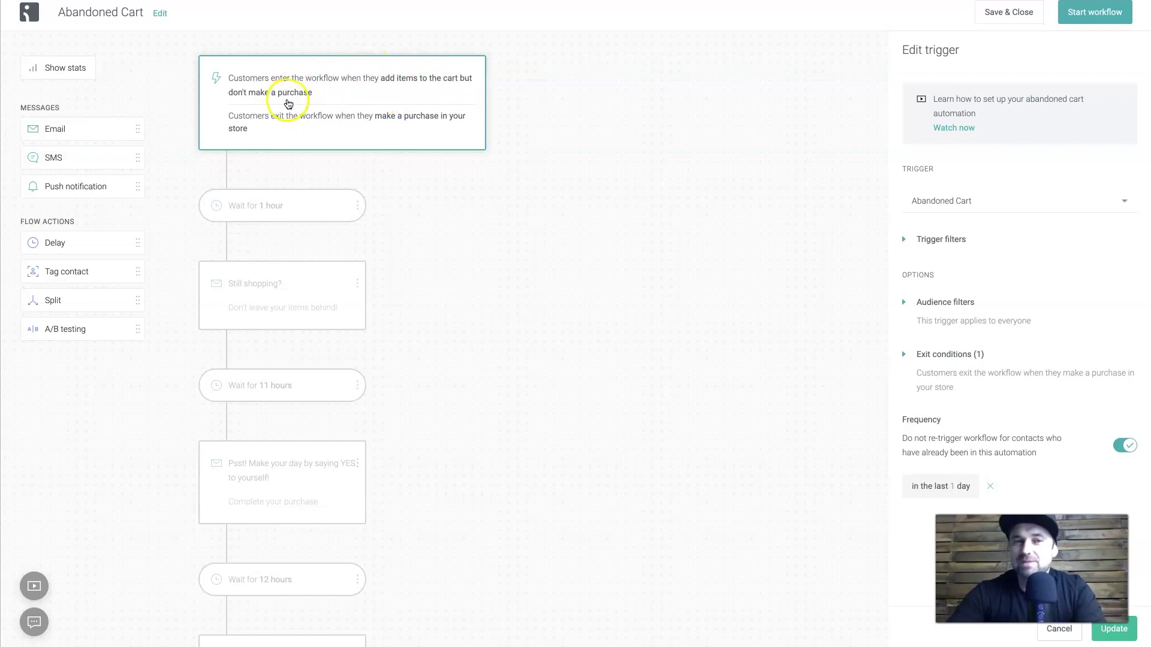
pyautogui.click(276, 210)
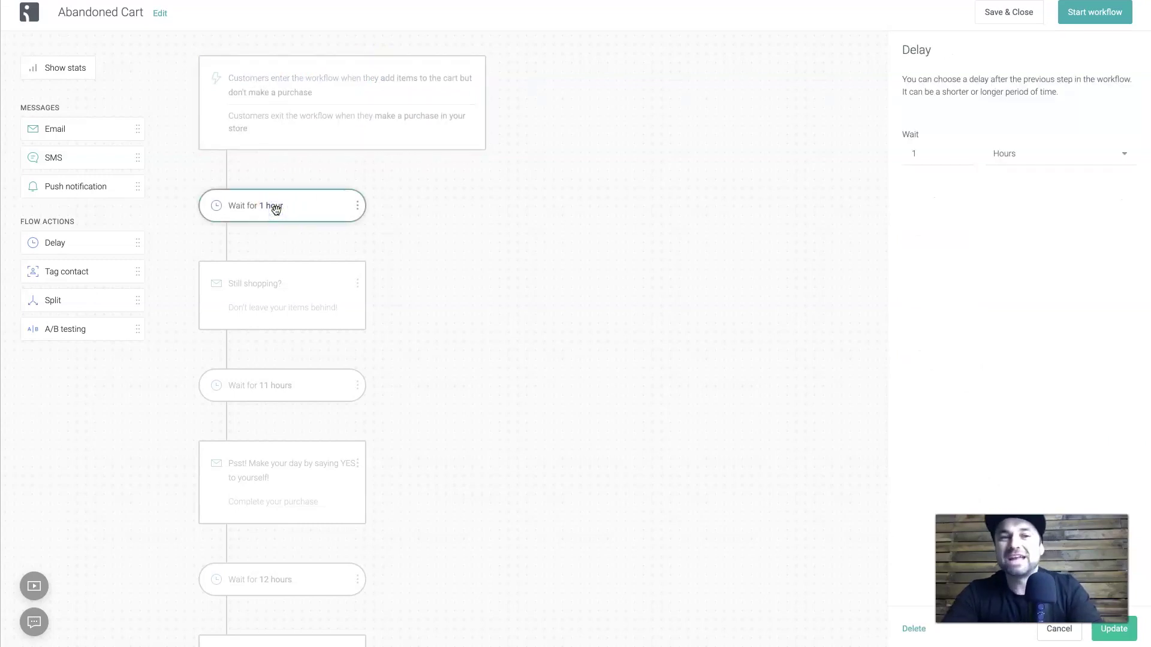
pyautogui.click(293, 265)
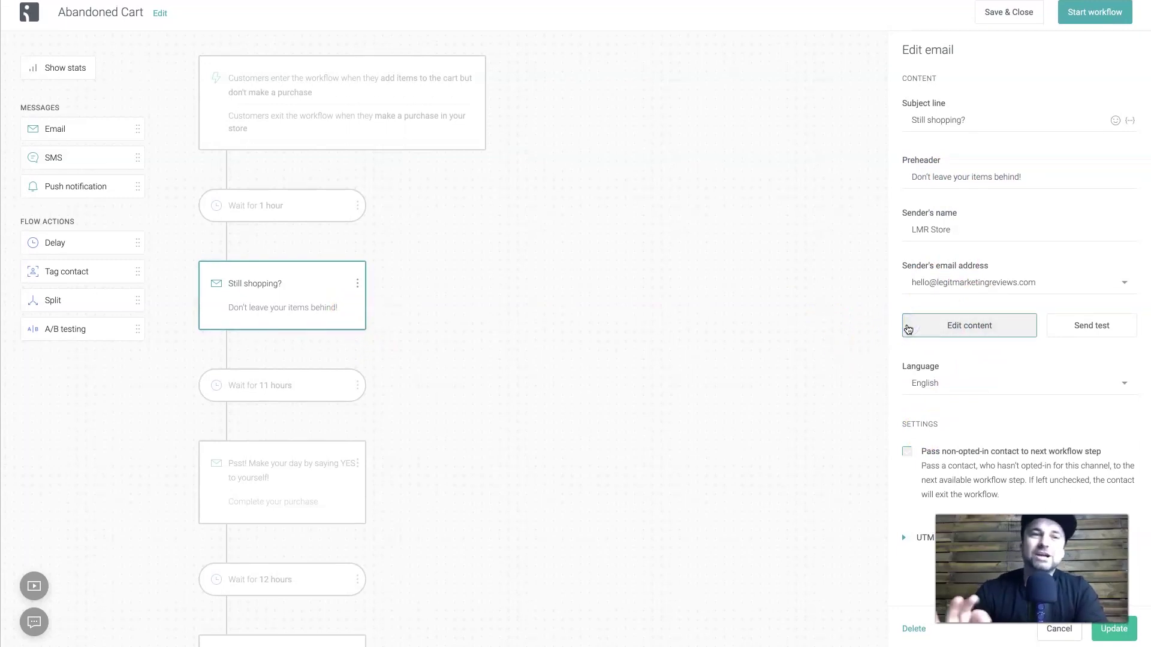
# Open the content of the "Still shopping?" email, review its layout down to the footer, and save and return to the workflow.
pyautogui.click(908, 329)
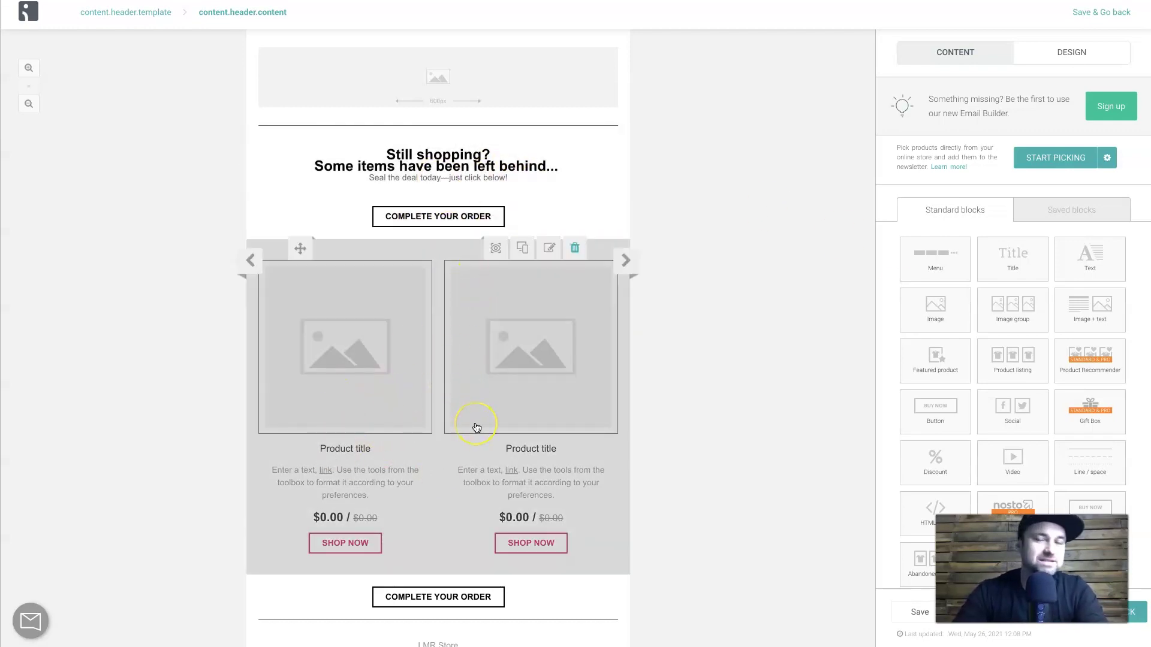
pyautogui.scroll(-1, 696, 351)
pyautogui.scroll(-3, 510, 331)
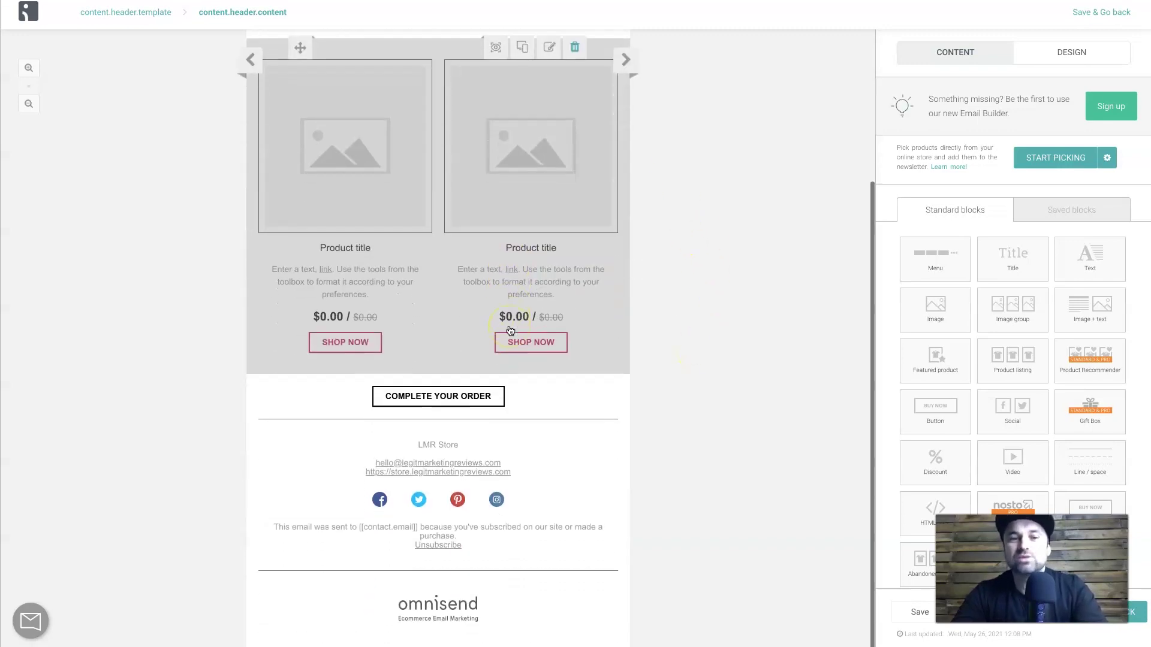
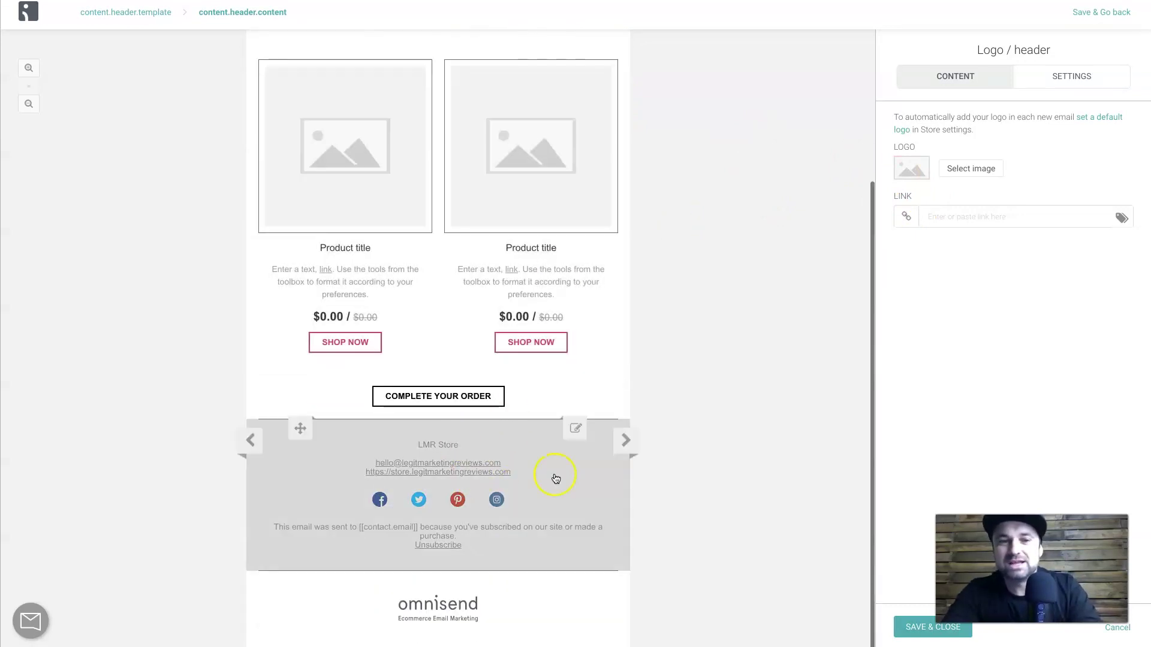
pyautogui.moveTo(486, 392)
pyautogui.scroll(4, 484, 393)
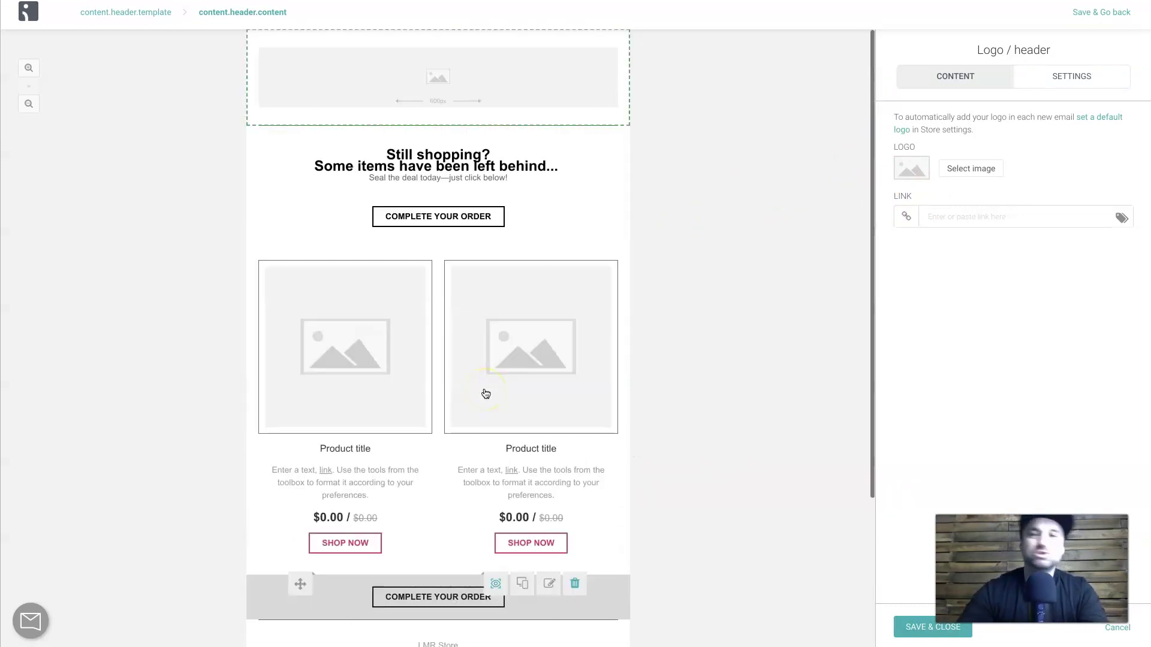
pyautogui.click(1073, 14)
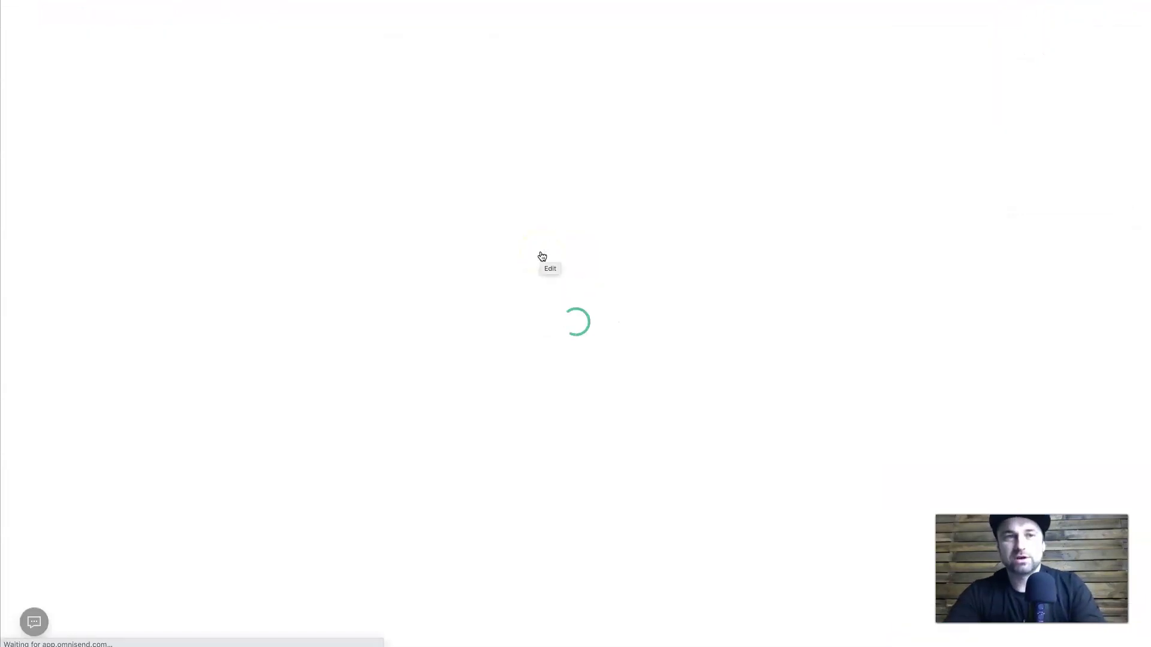
# Look through the workflow sequence and view the settings of the second email, "Psst! Make your day by saying YES to yourself!".
pyautogui.scroll(-2, 431, 347)
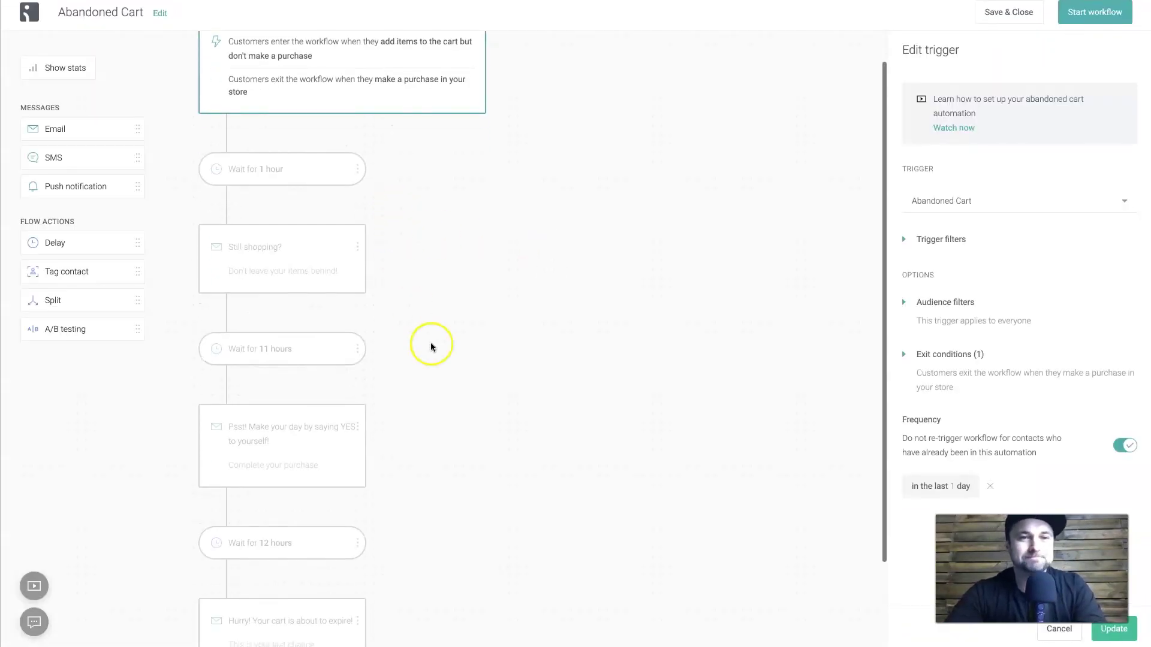
pyautogui.scroll(2, 335, 192)
pyautogui.click(313, 268)
pyautogui.scroll(-3, 431, 290)
pyautogui.click(313, 252)
pyautogui.click(309, 353)
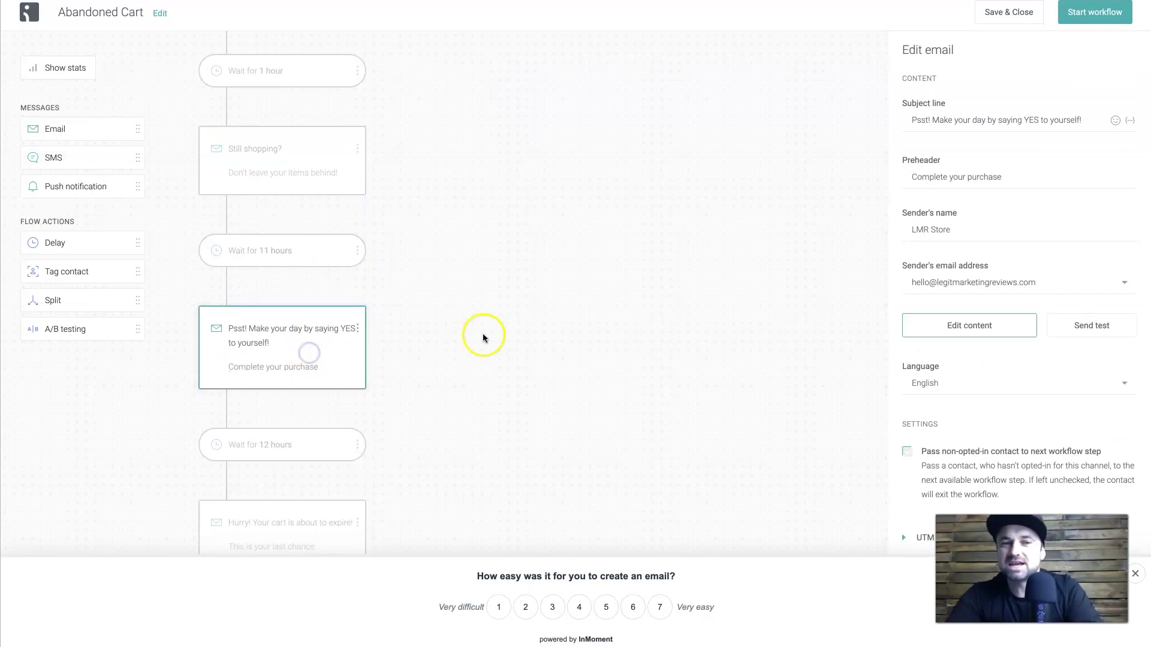
pyautogui.scroll(-1, 483, 333)
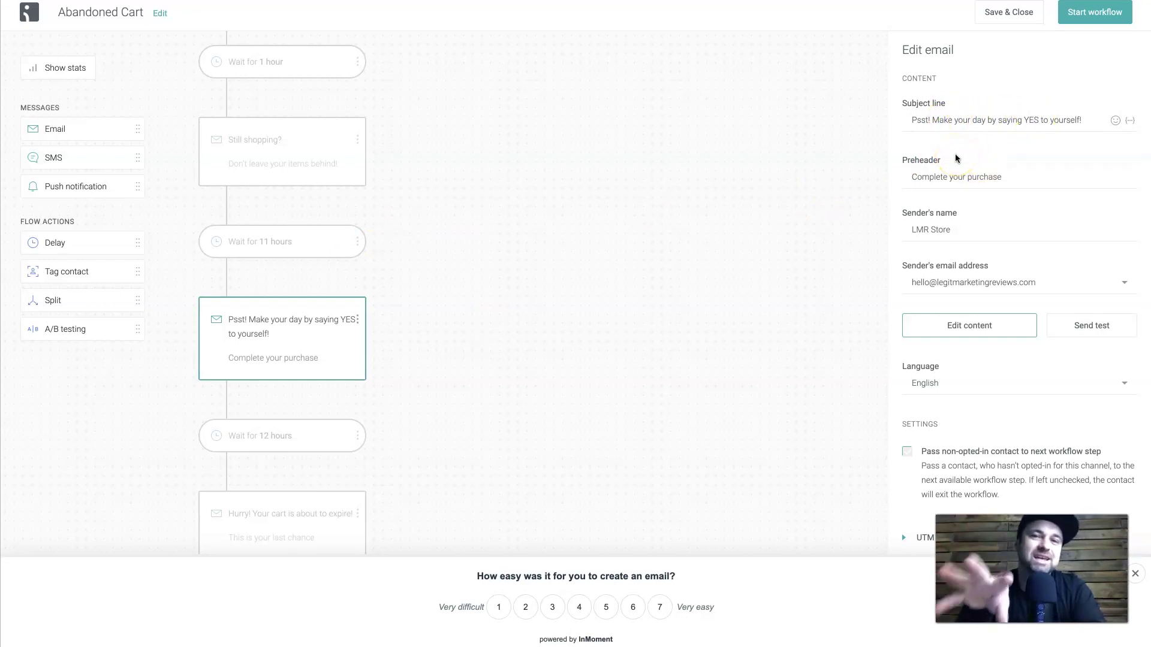
# View the subject line, preheader and sender settings of the third email, "Hurry! Your cart is about to expire!".
pyautogui.click(434, 406)
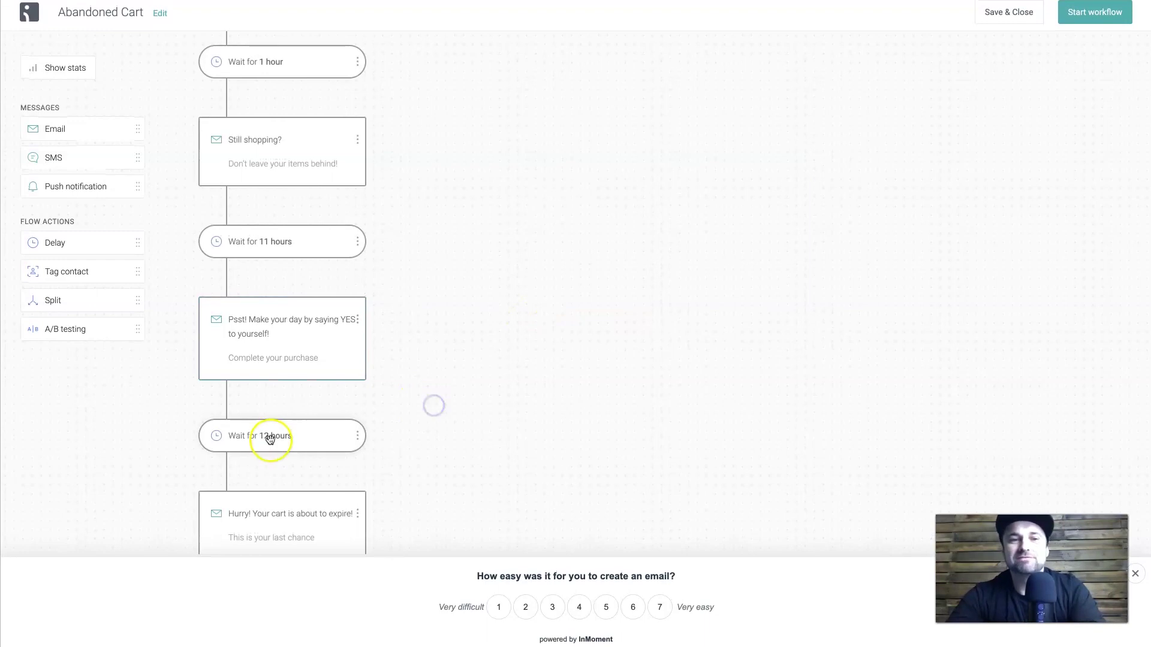
pyautogui.click(291, 515)
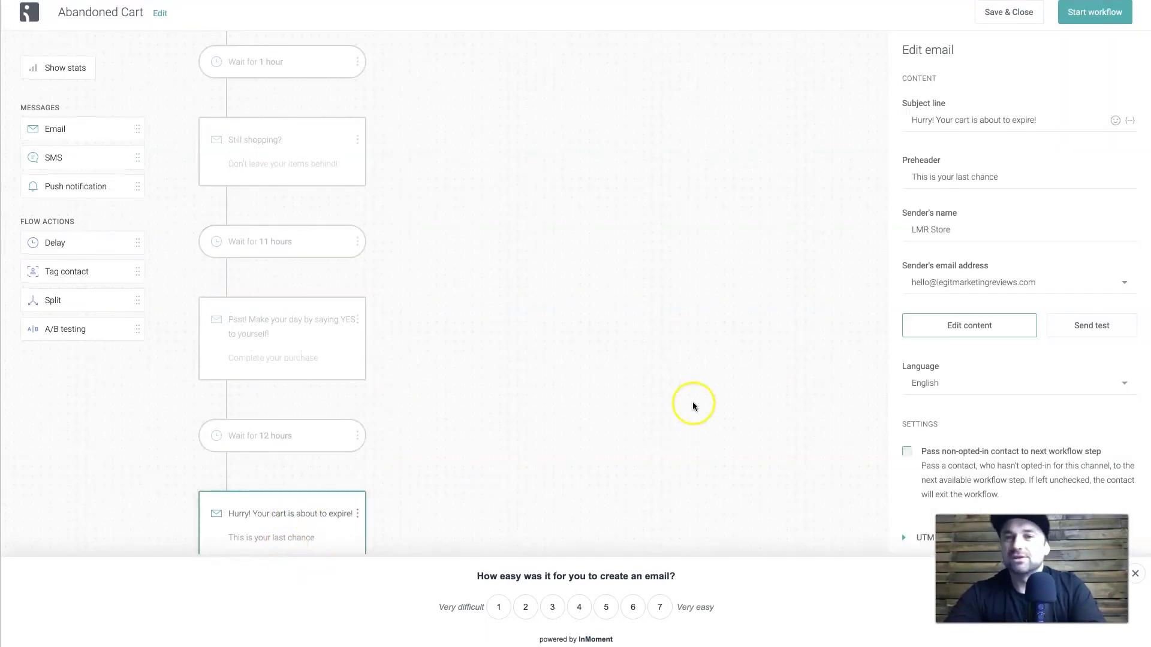
pyautogui.scroll(3, 307, 333)
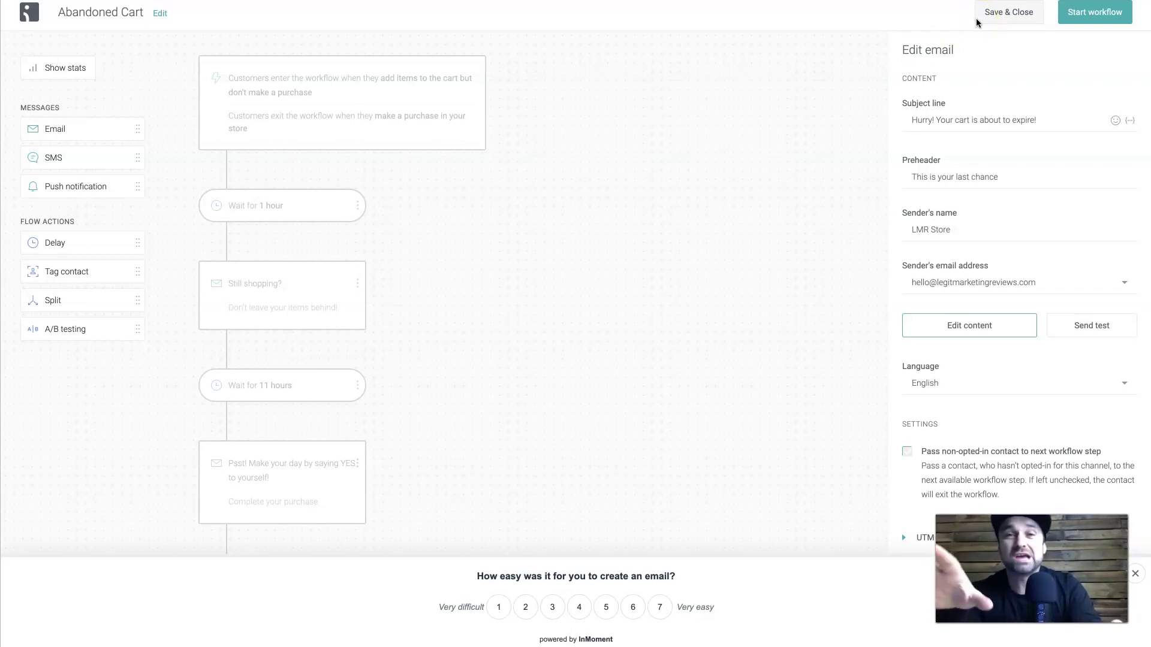
pyautogui.click(498, 179)
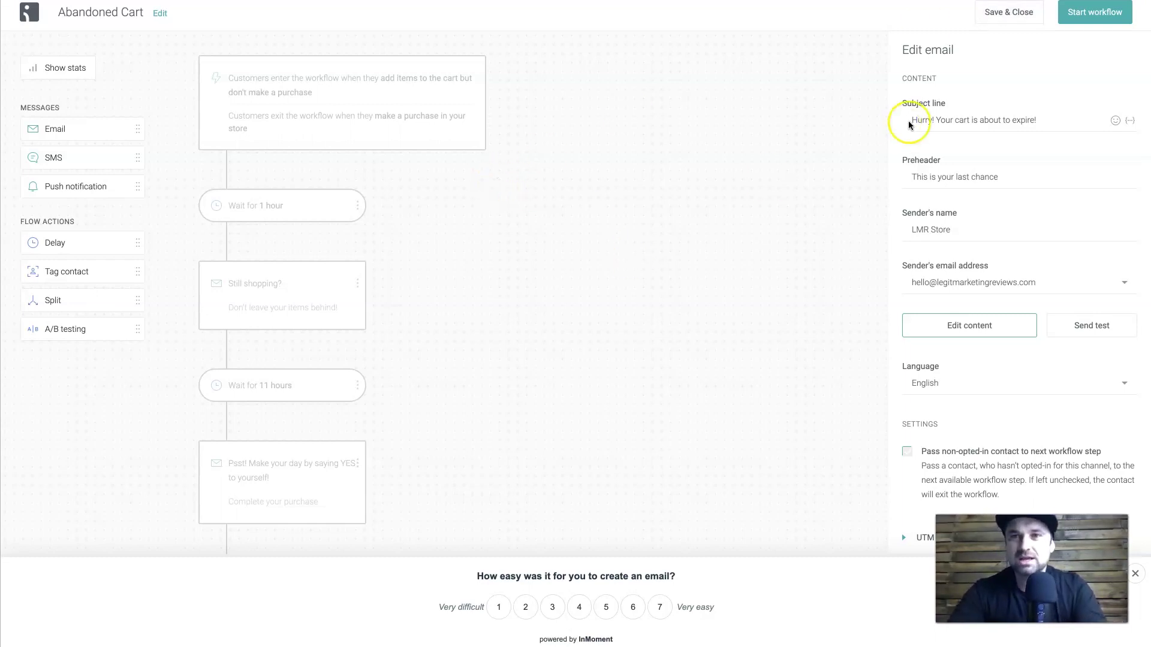
# Dismiss the feedback survey, update the third email's settings and start the Abandoned Cart workflow.
pyautogui.click(1134, 574)
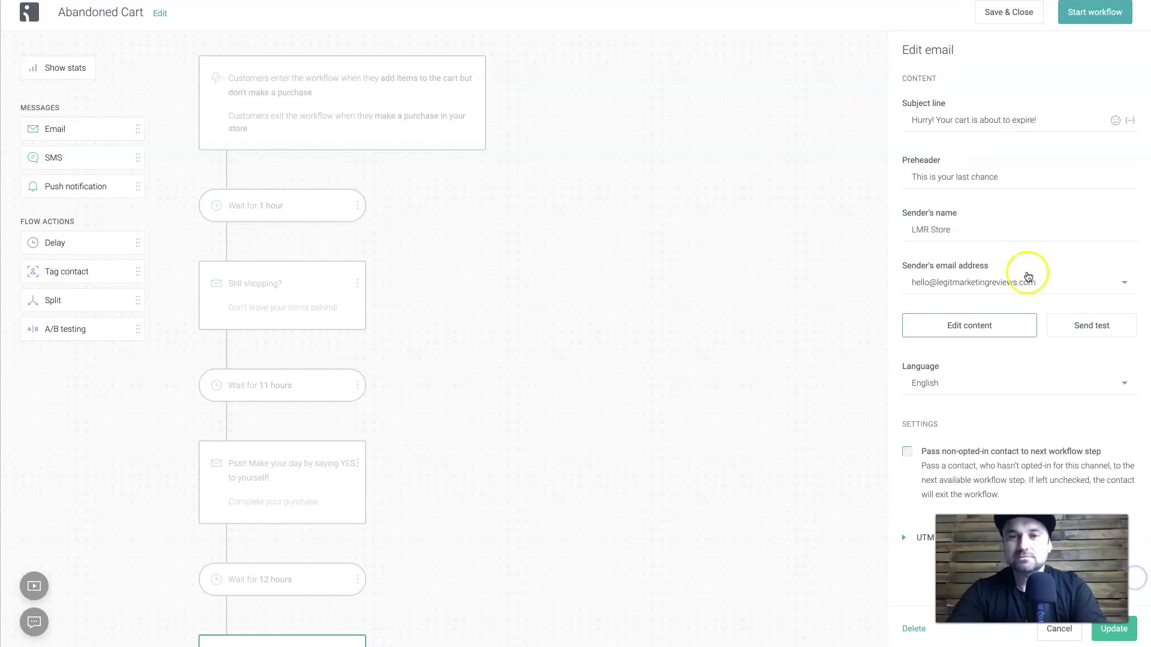
pyautogui.click(1119, 636)
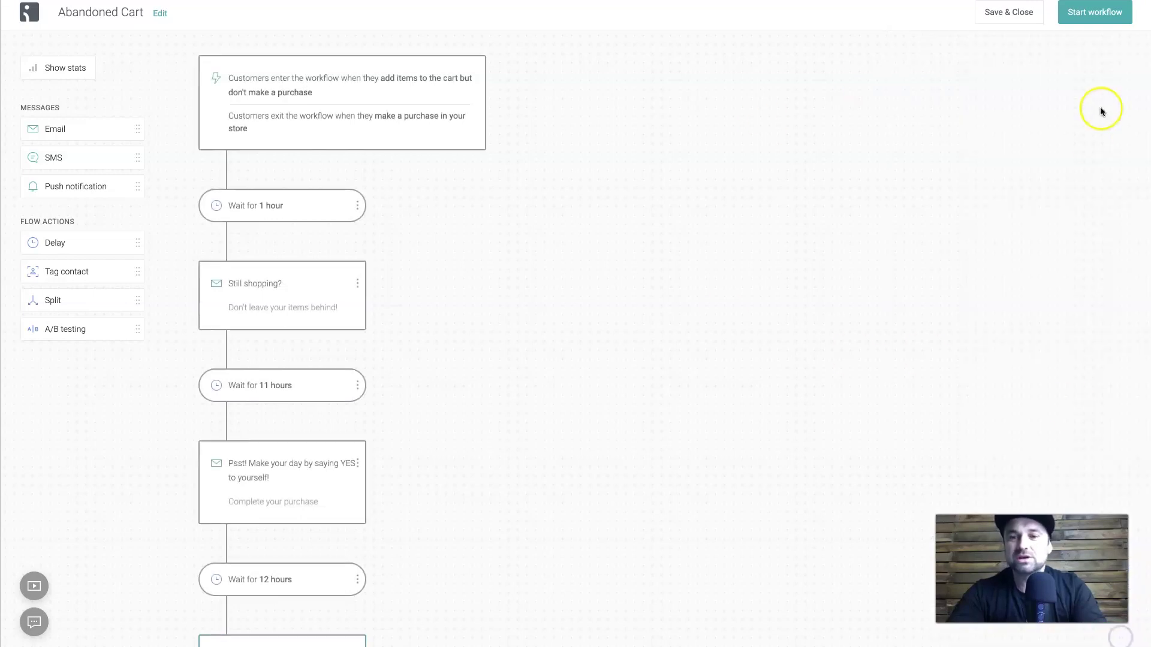
pyautogui.click(1086, 6)
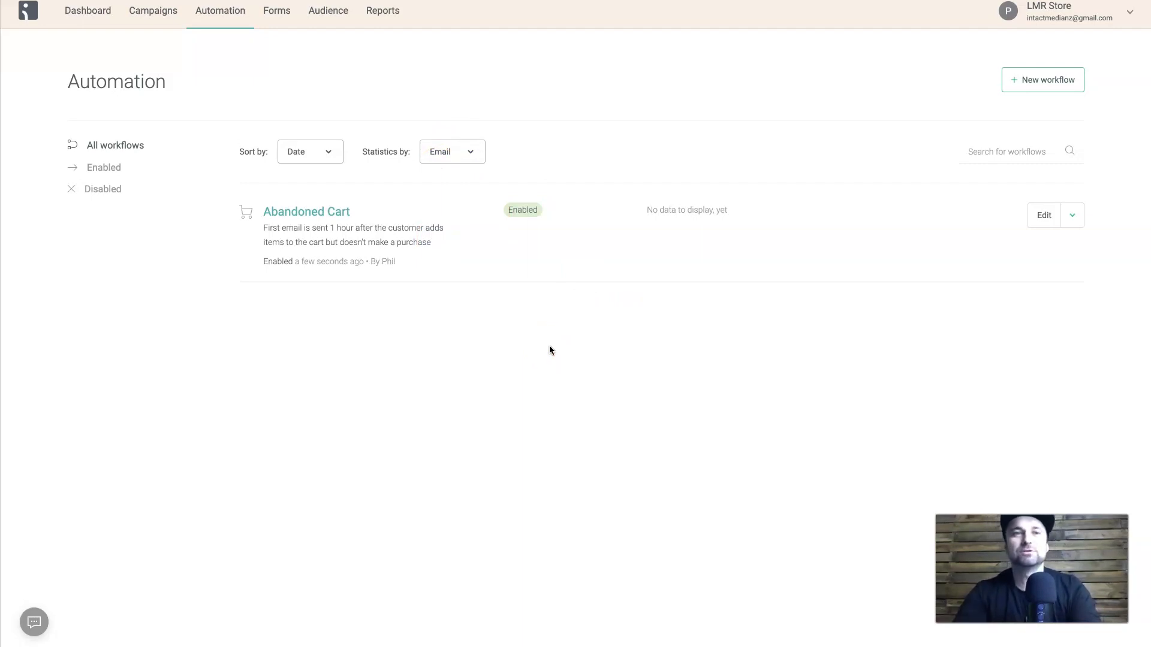
# Open the new workflow templates, examine the filters and the full template list, and return to the Automation overview.
pyautogui.click(1043, 81)
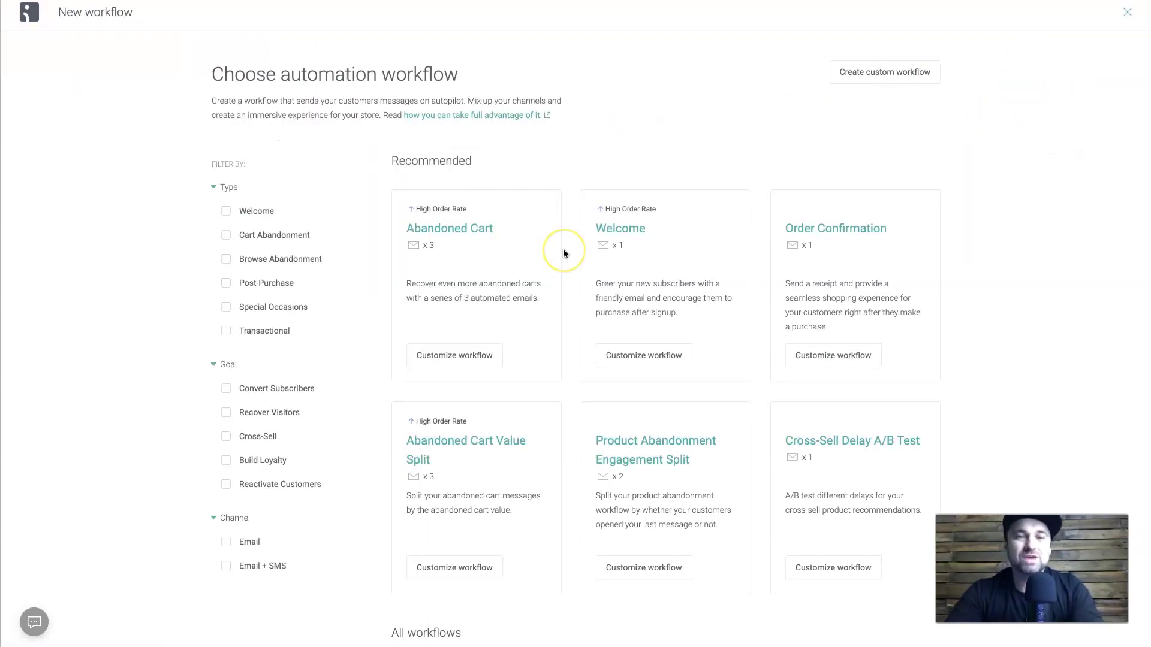
pyautogui.scroll(-1, 662, 284)
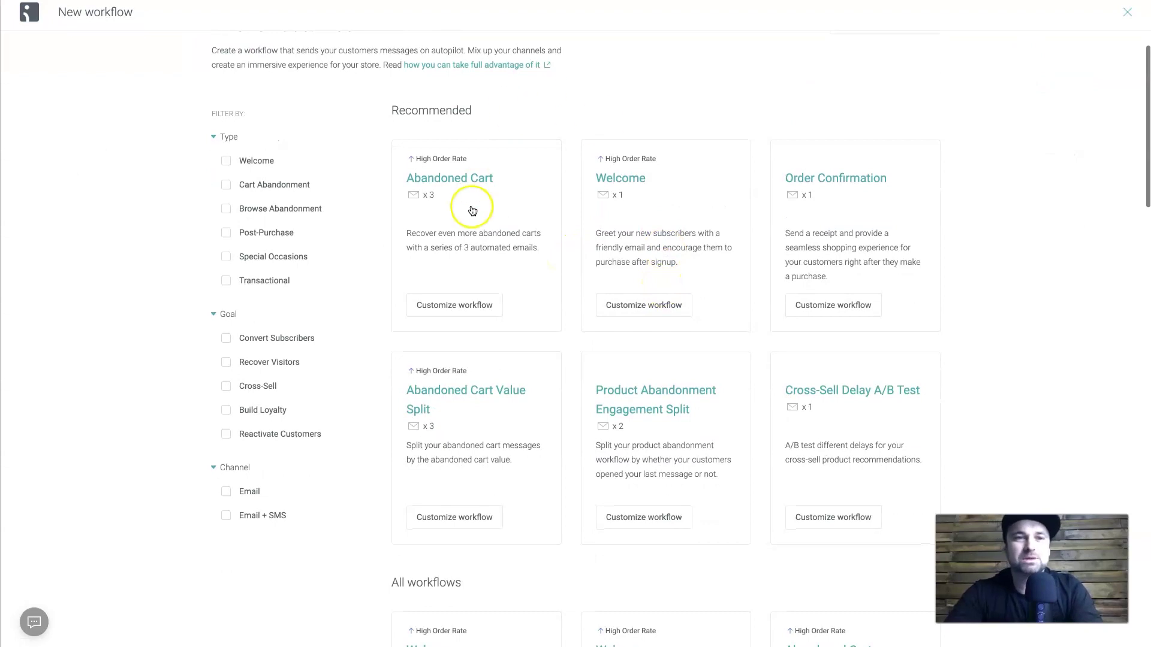
pyautogui.scroll(-1, 471, 206)
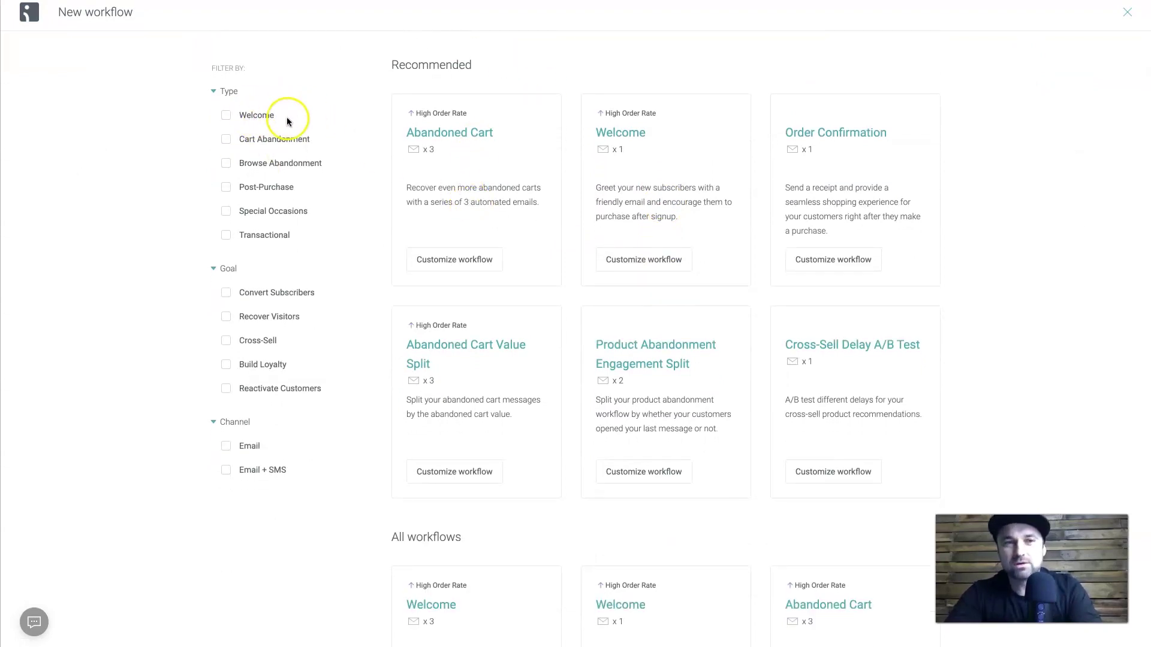
pyautogui.scroll(-1, 276, 171)
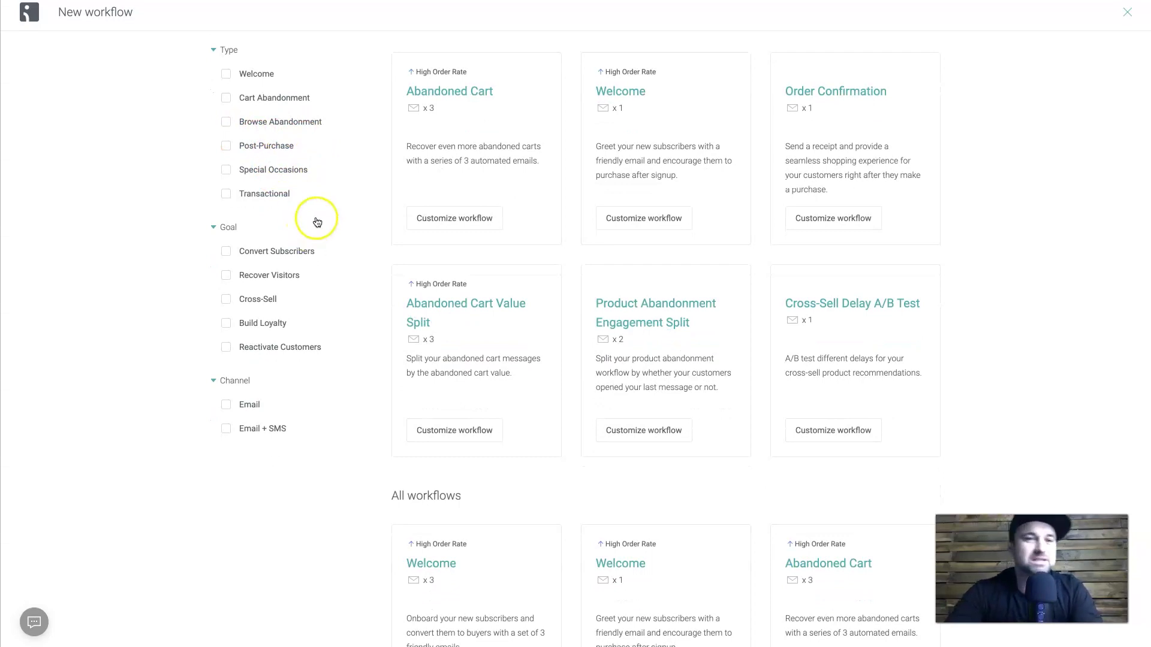
pyautogui.scroll(-1, 309, 234)
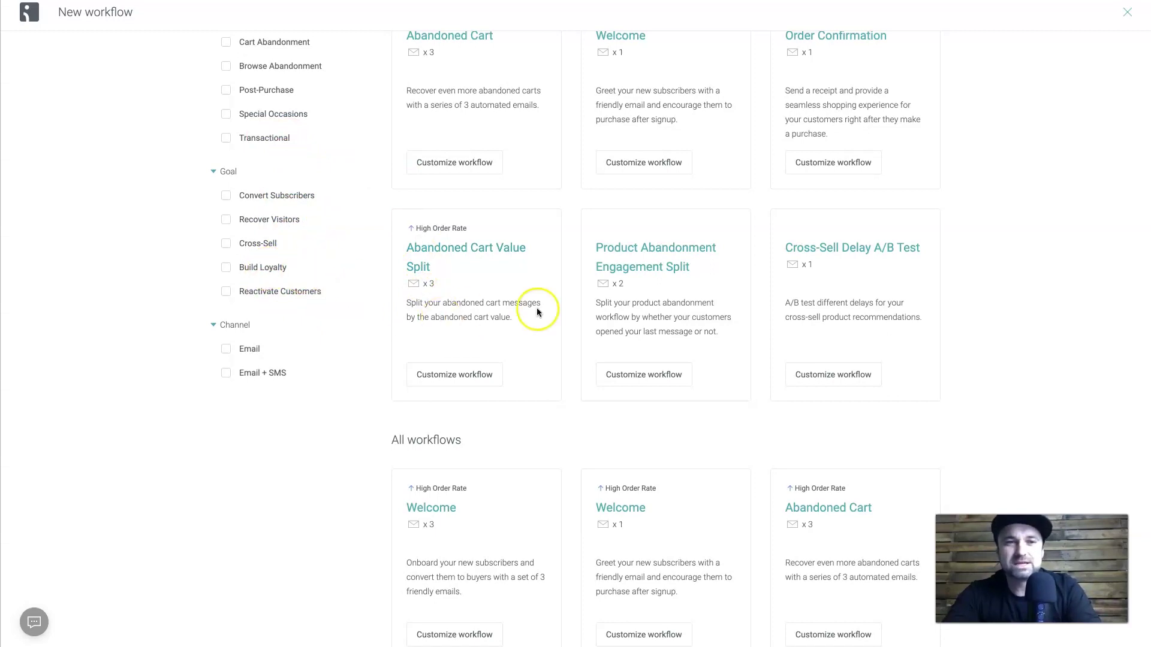
pyautogui.scroll(-12, 634, 324)
pyautogui.scroll(-12, 637, 325)
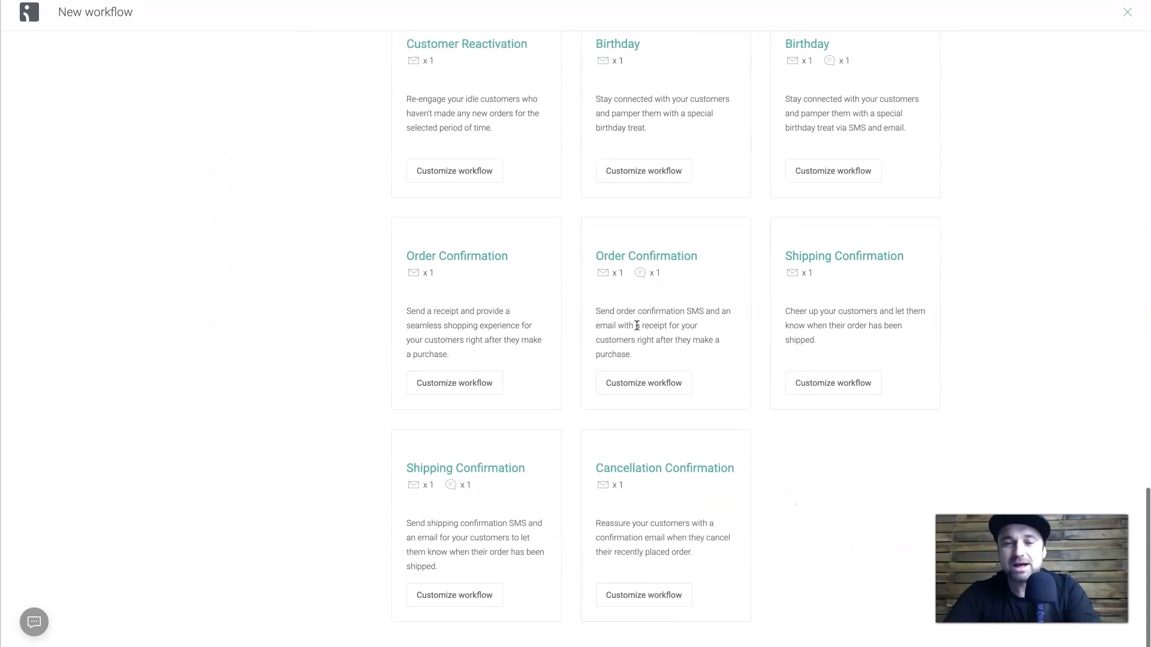
pyautogui.scroll(5, 774, 300)
pyautogui.scroll(20, 774, 300)
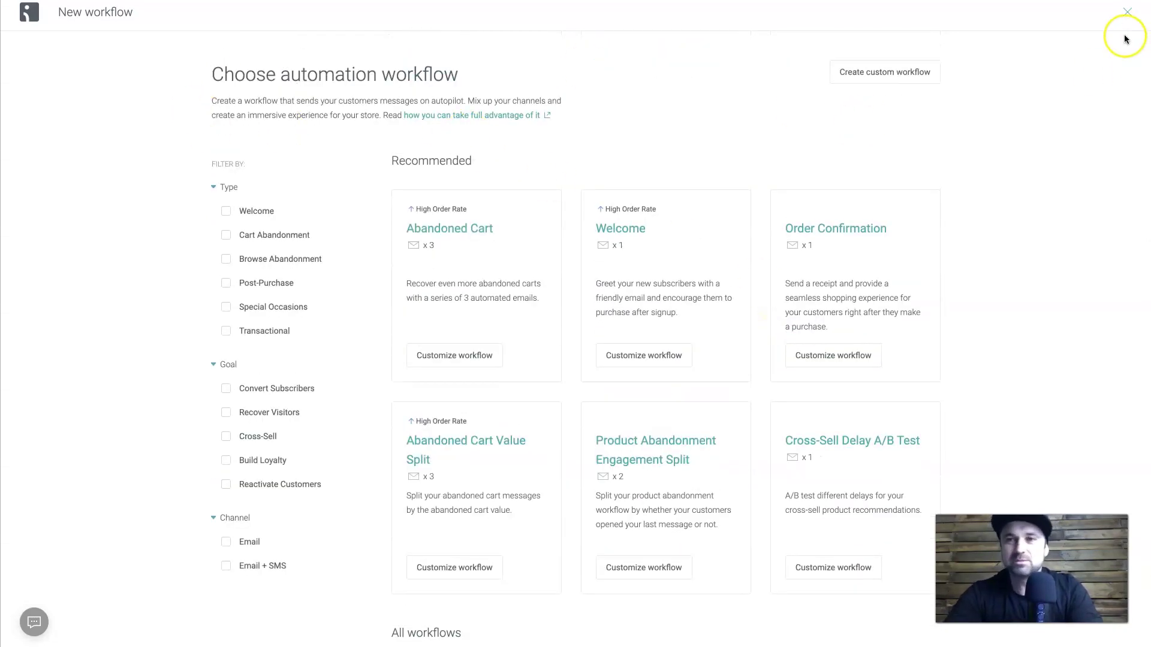
pyautogui.click(1127, 13)
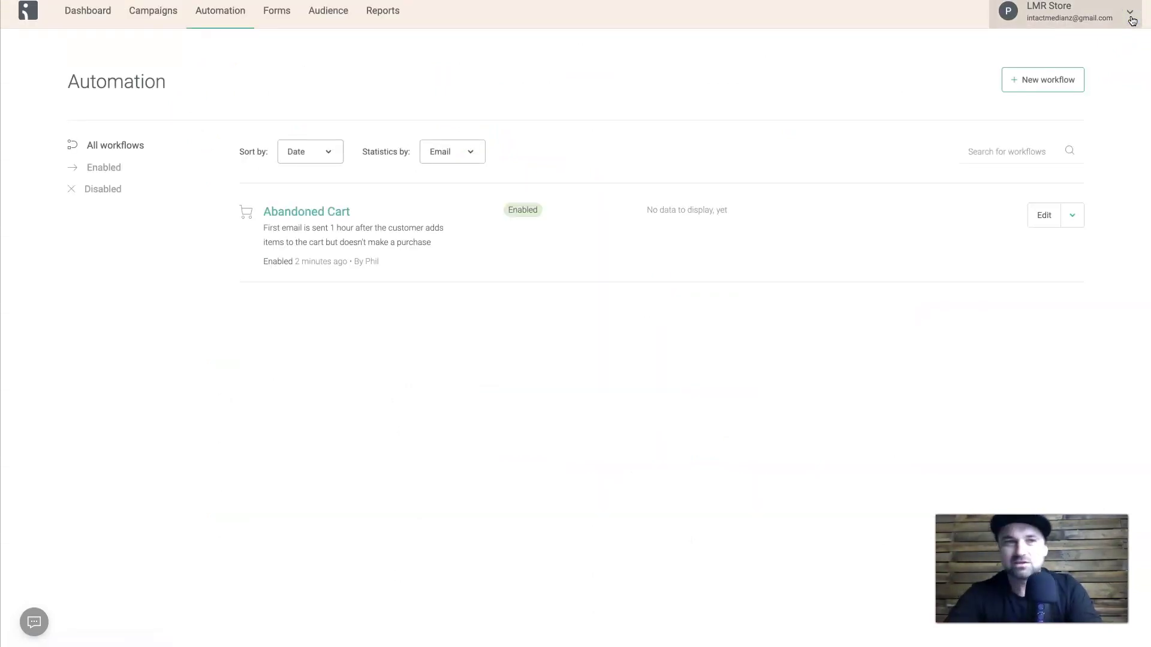
# Go to the account's forms and start creating a new form of the Popup type.
pyautogui.click(281, 26)
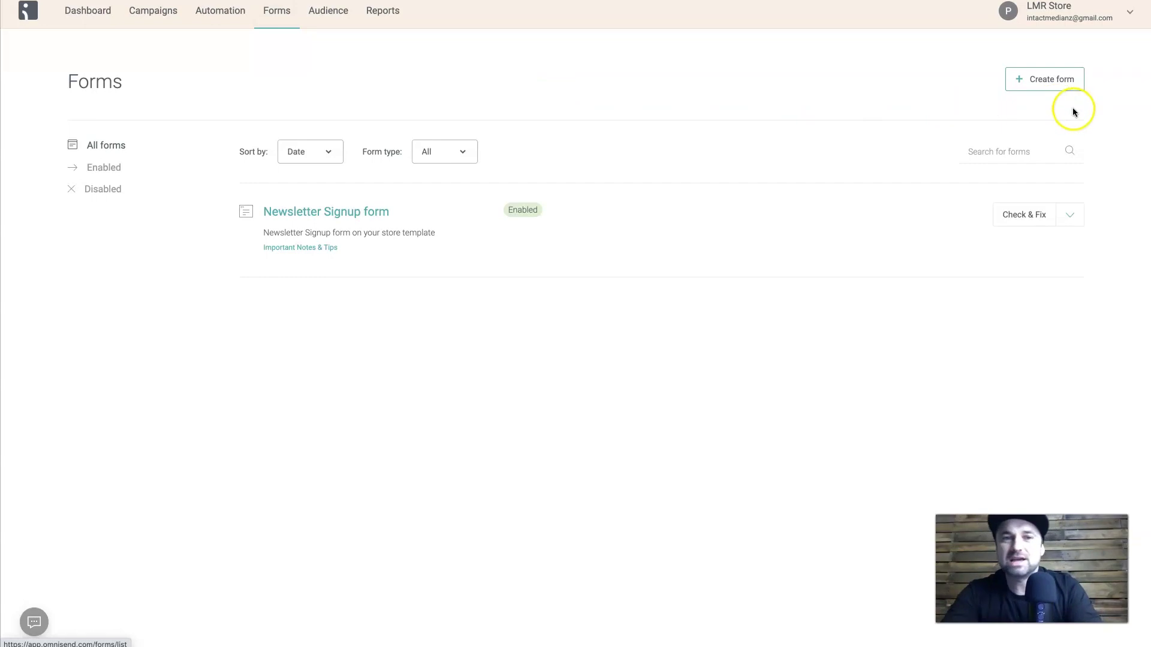
pyautogui.click(1039, 87)
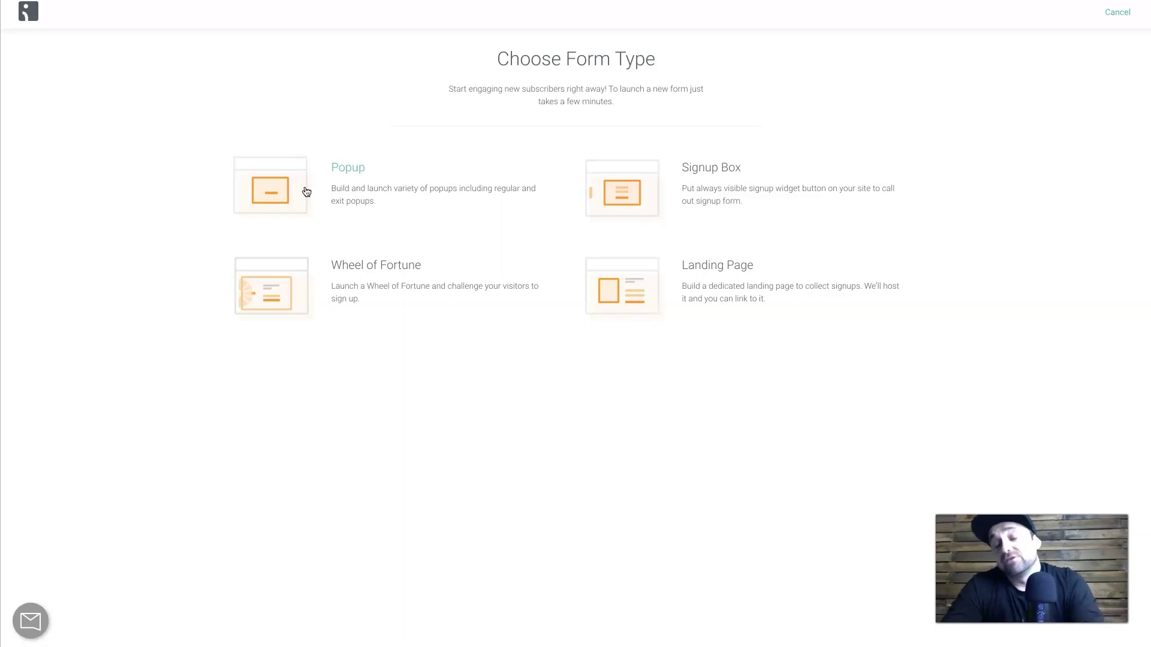
pyautogui.click(305, 191)
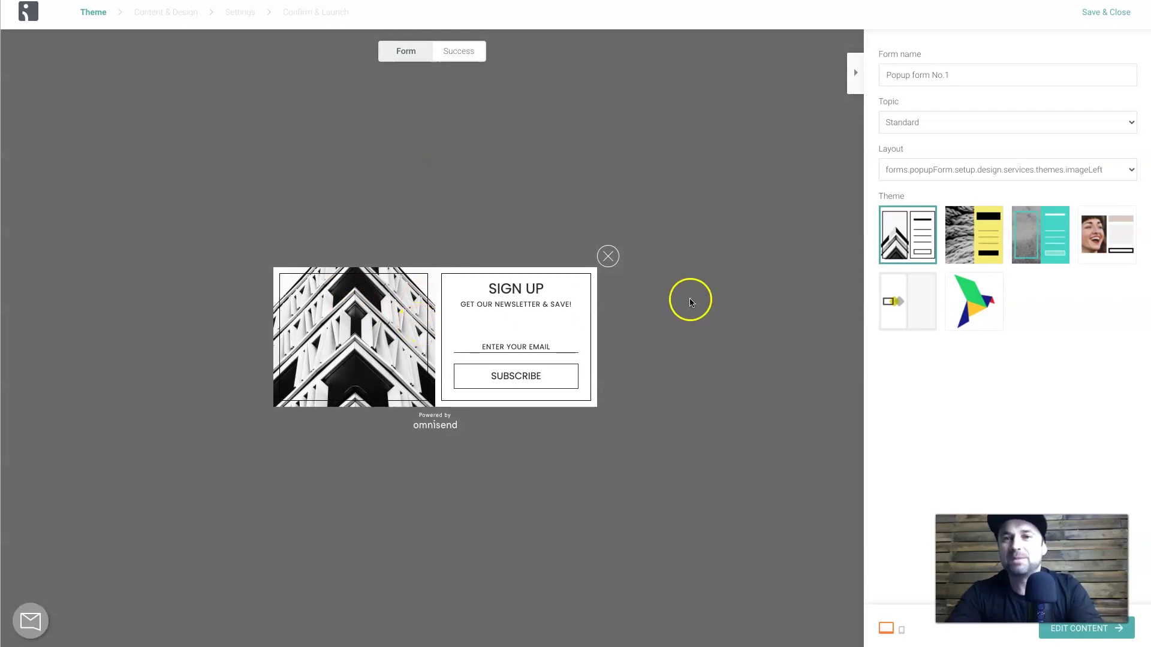
# Preview the other popup themes one after another and choose the multicoloured Hummingbird theme.
pyautogui.click(980, 237)
pyautogui.click(1027, 239)
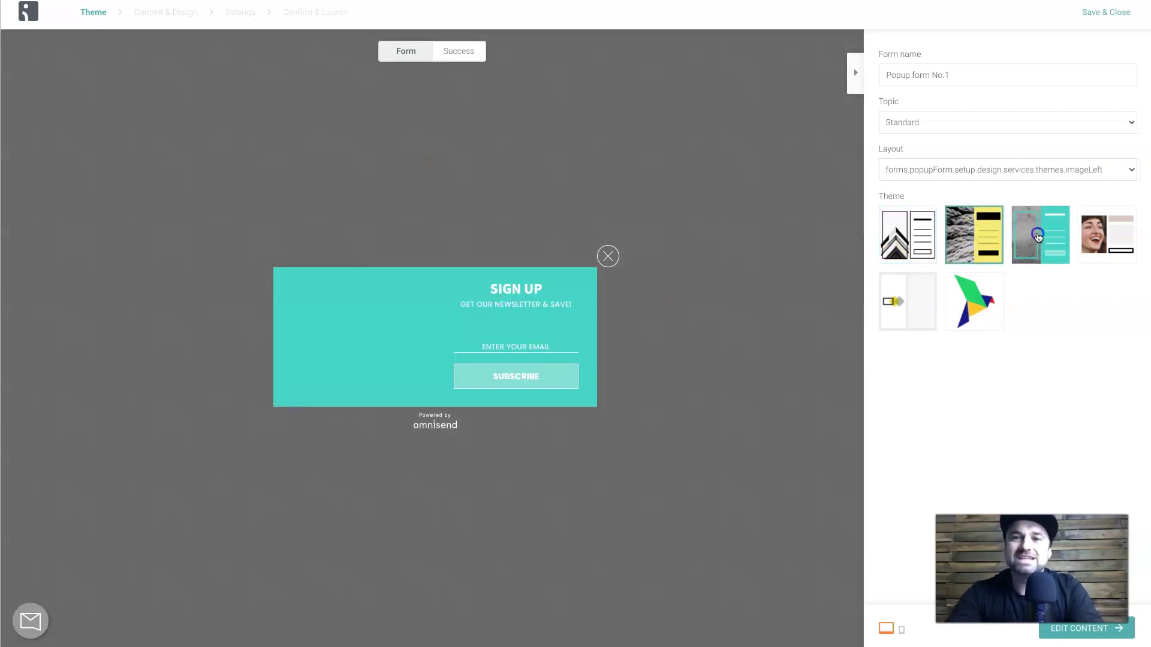
pyautogui.click(1104, 237)
pyautogui.click(902, 303)
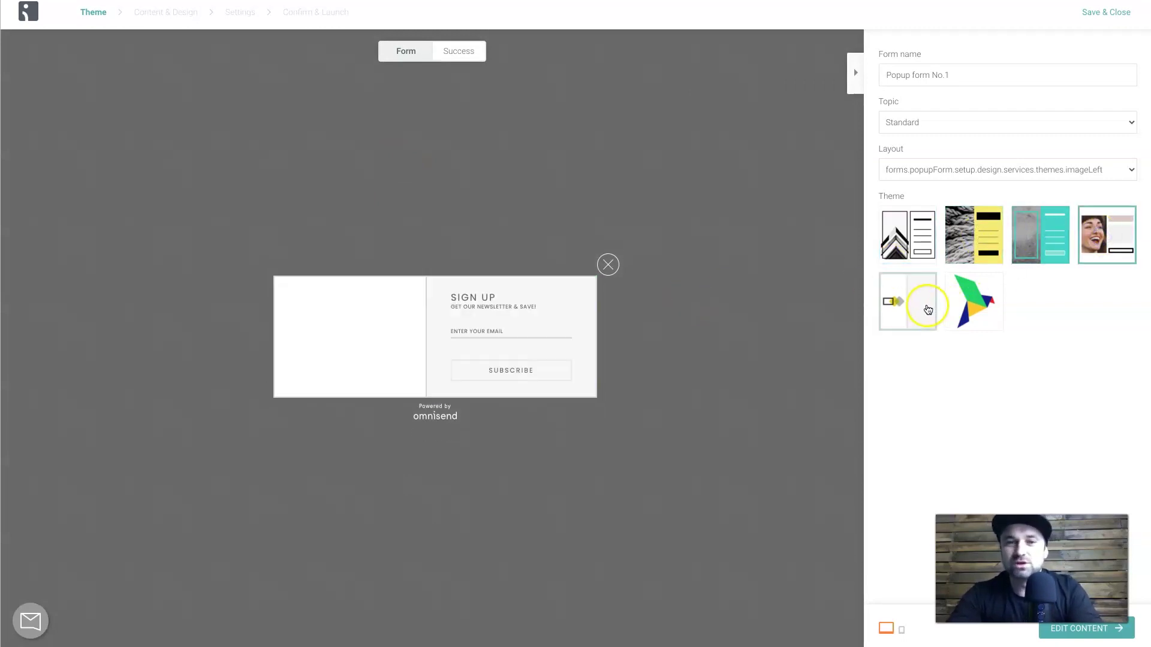
pyautogui.click(975, 310)
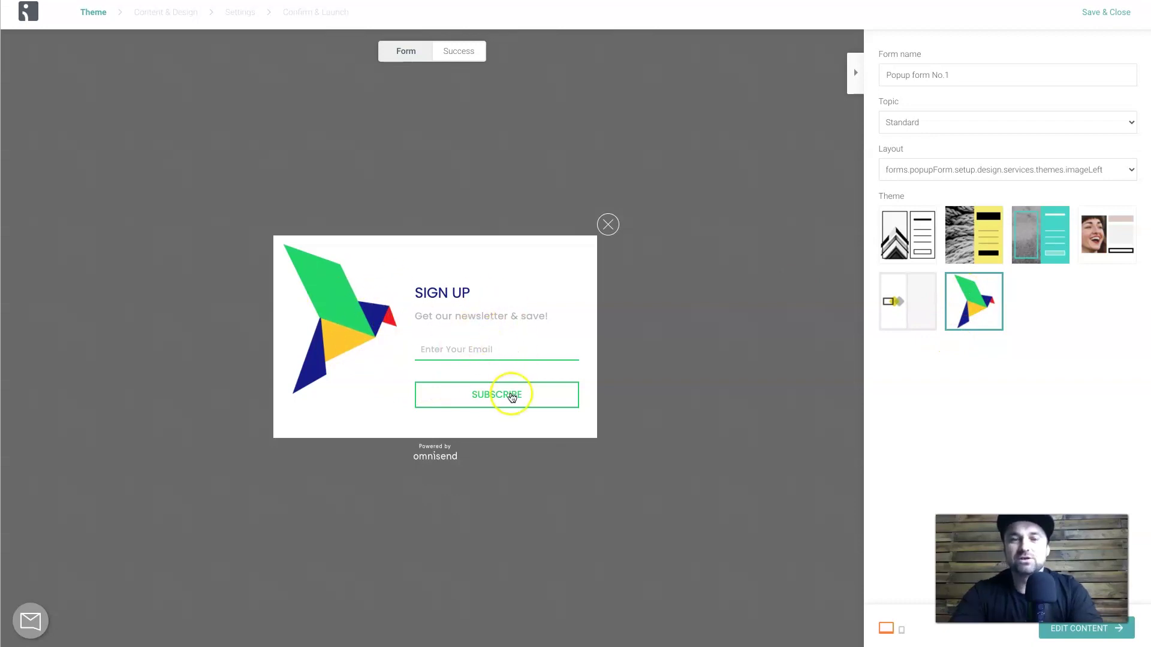
# Name the form "Welcome Popup" and proceed to editing its content.
pyautogui.tripleClick(945, 73)
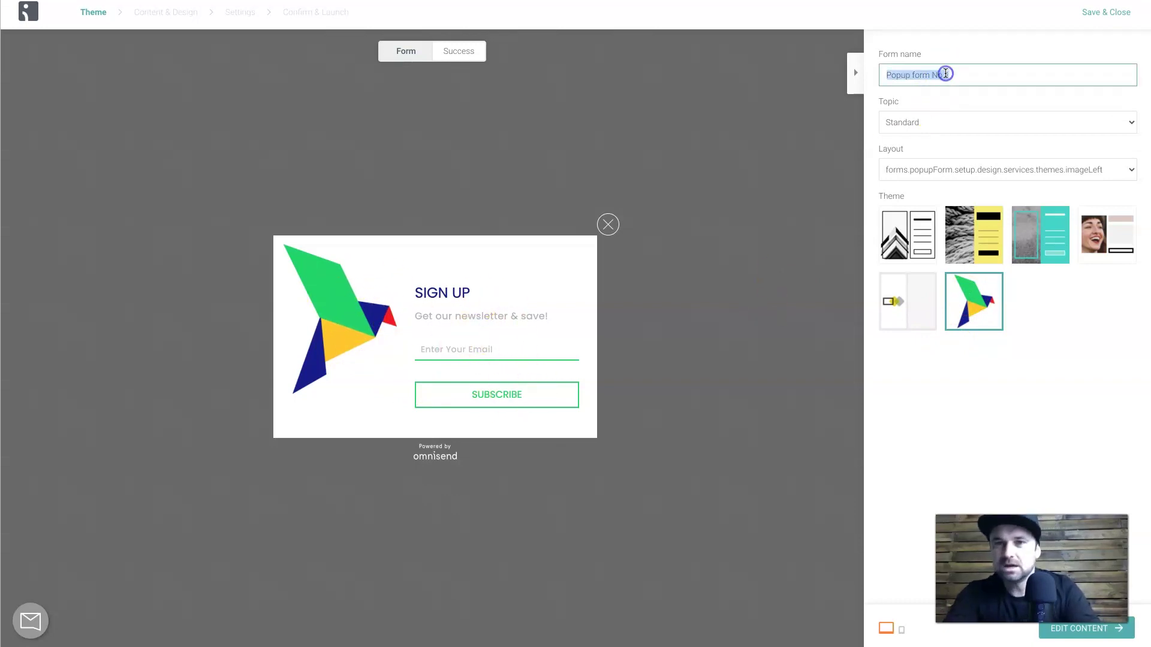
pyautogui.write('Welcome Popup')
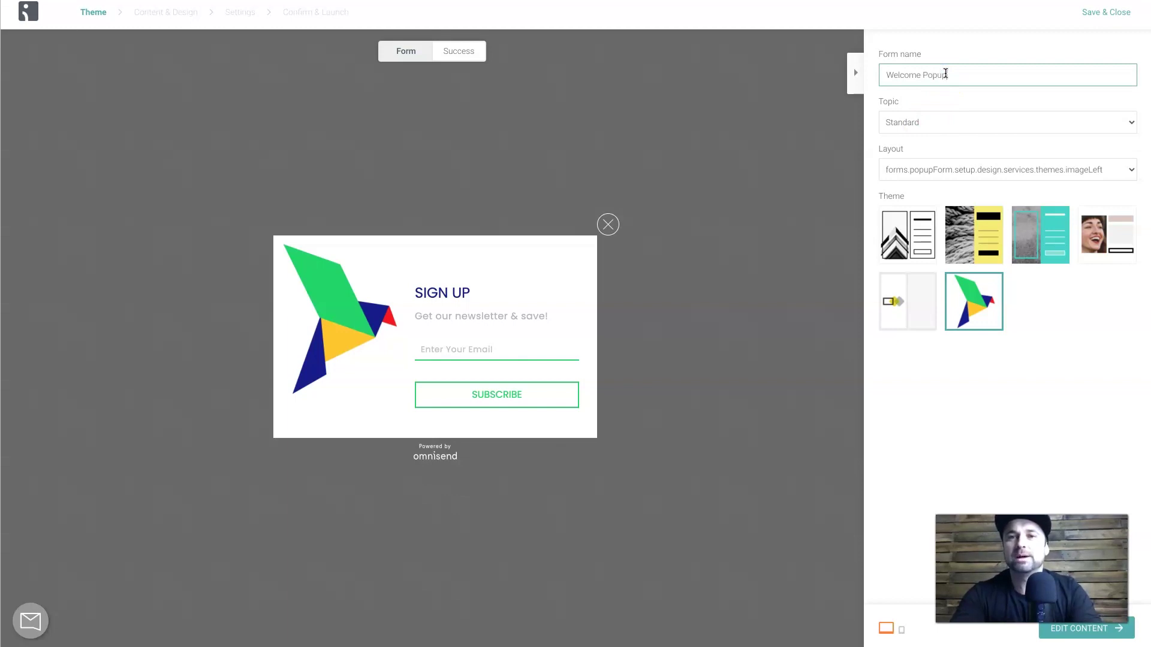
pyautogui.click(1077, 636)
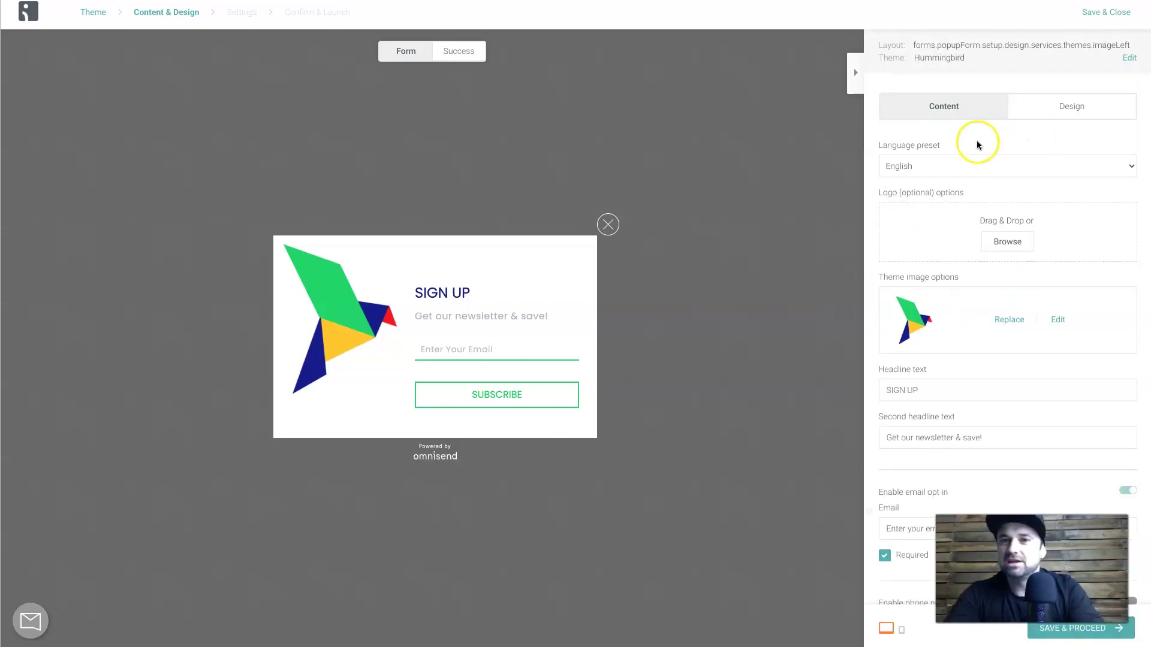
# Set the popup's headline text to "Get 10% Off Your First Purchase At Our Store".
pyautogui.scroll(-2, 1038, 290)
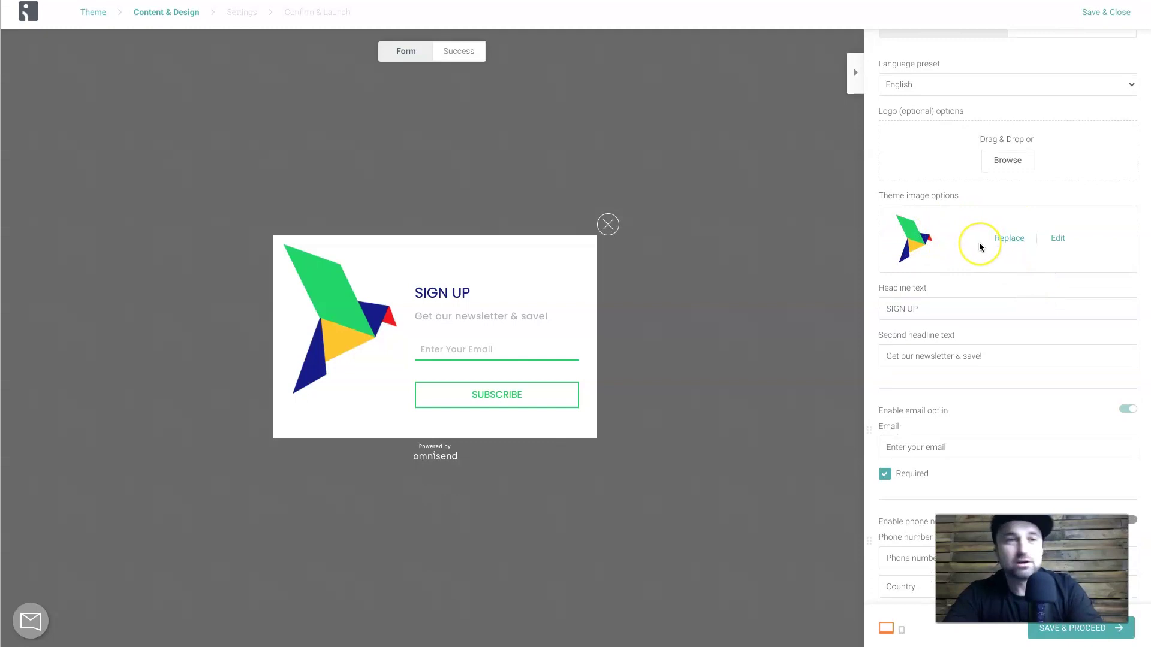
pyautogui.scroll(2, 920, 240)
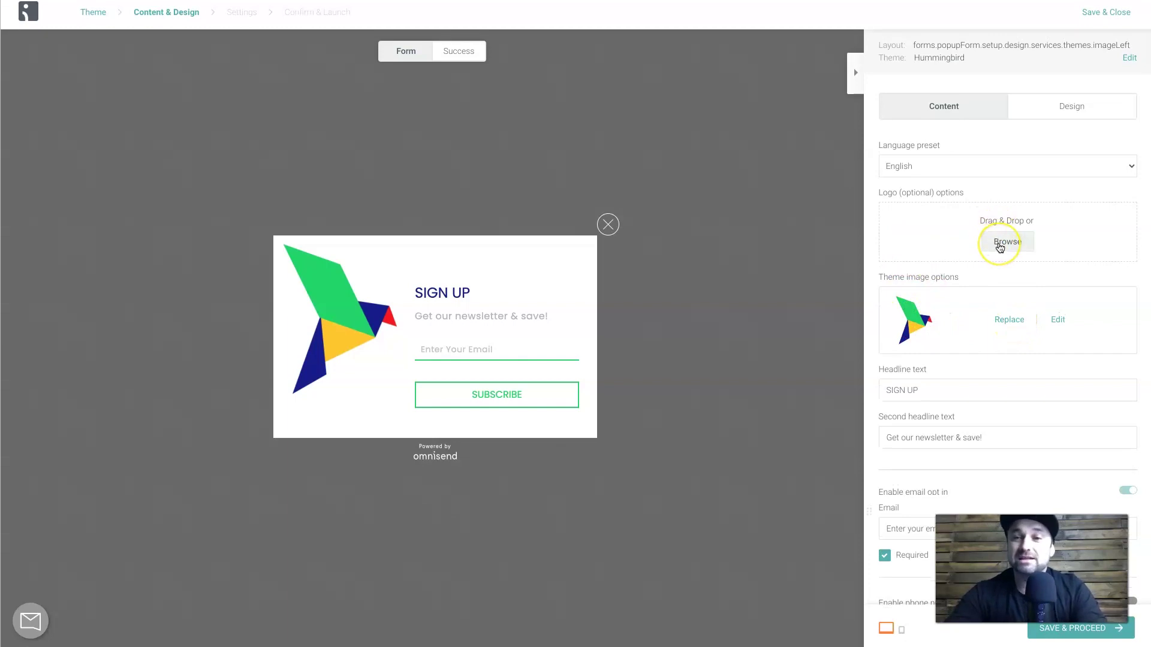
pyautogui.scroll(-2, 976, 348)
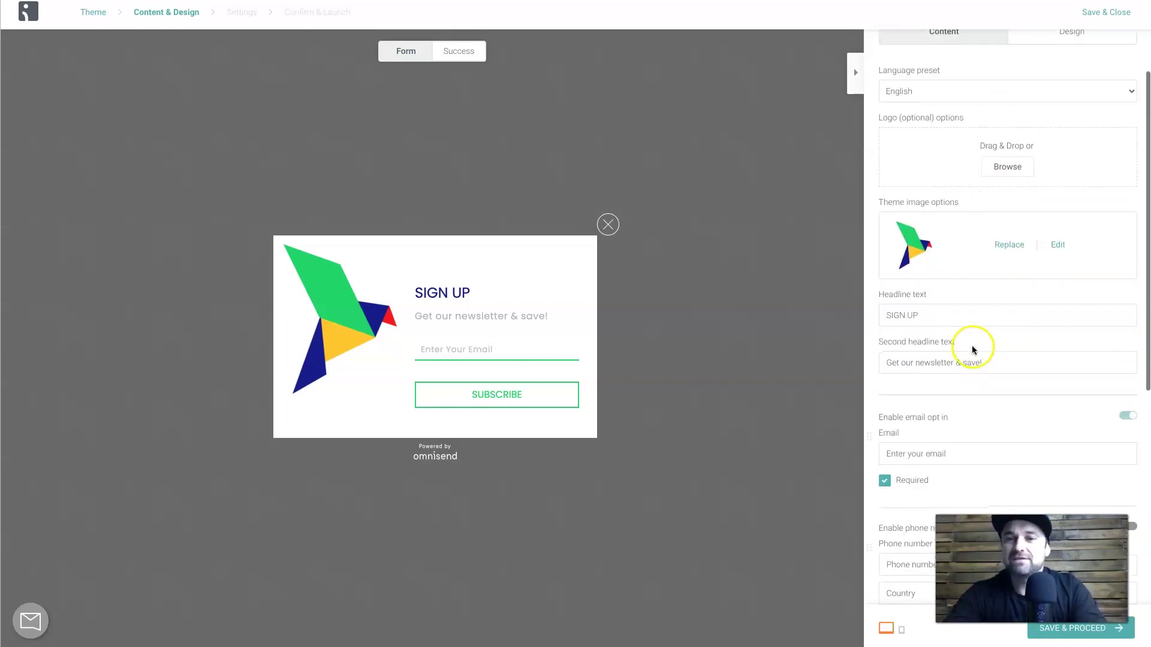
pyautogui.tripleClick(947, 326)
pyautogui.write('Get 10% O')
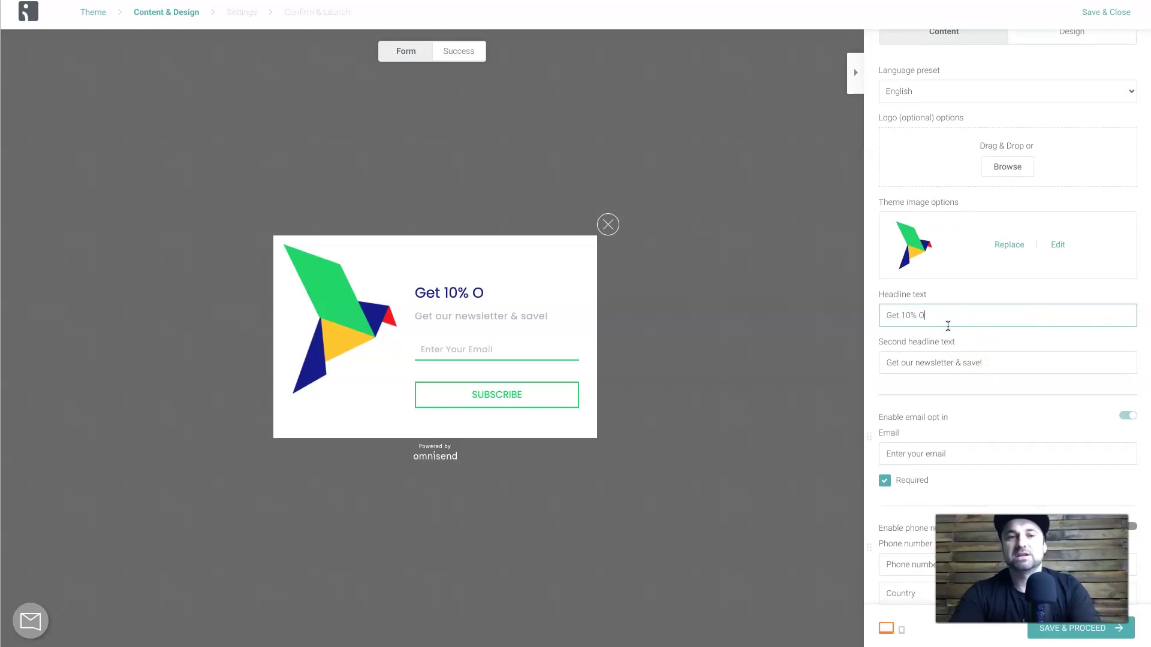
pyautogui.write('ff Your First P')
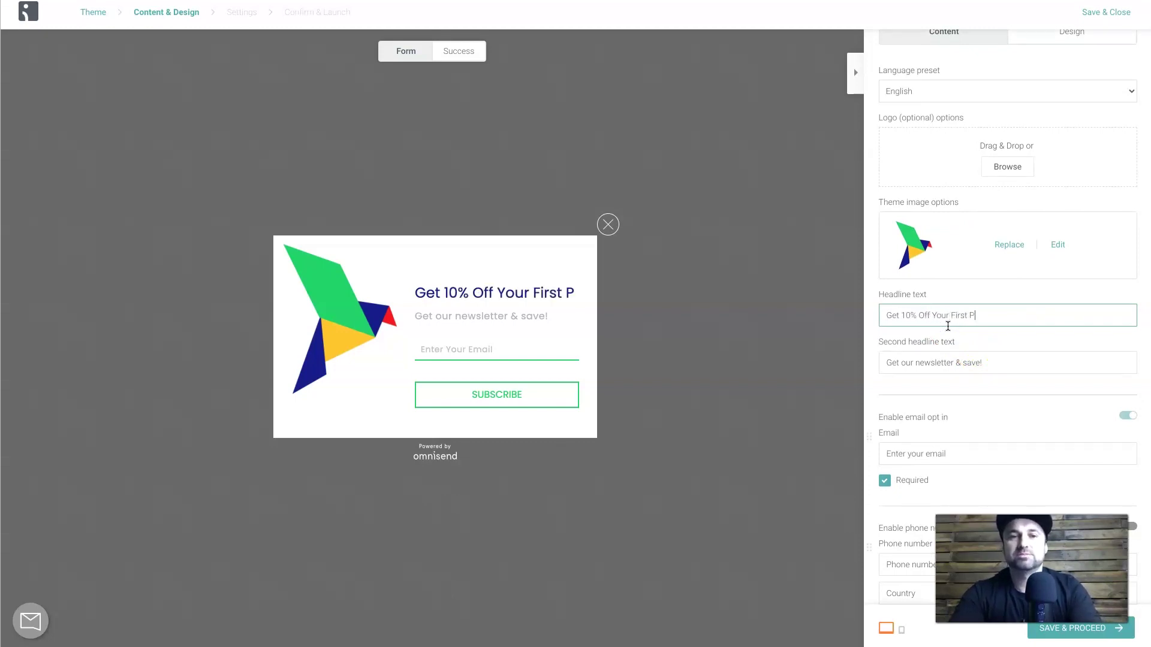
pyautogui.write('urh')
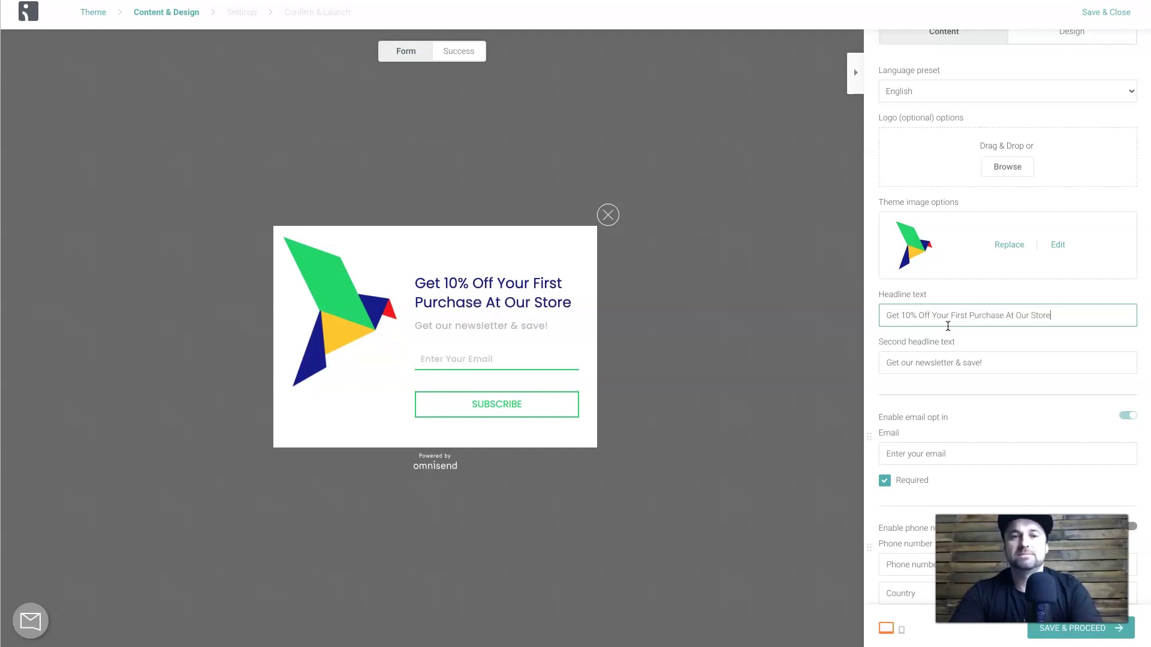
# Look over the second headline and opt-in options, and set the subscribe button text to "Get The 10% Discount".
pyautogui.tripleClick(961, 362)
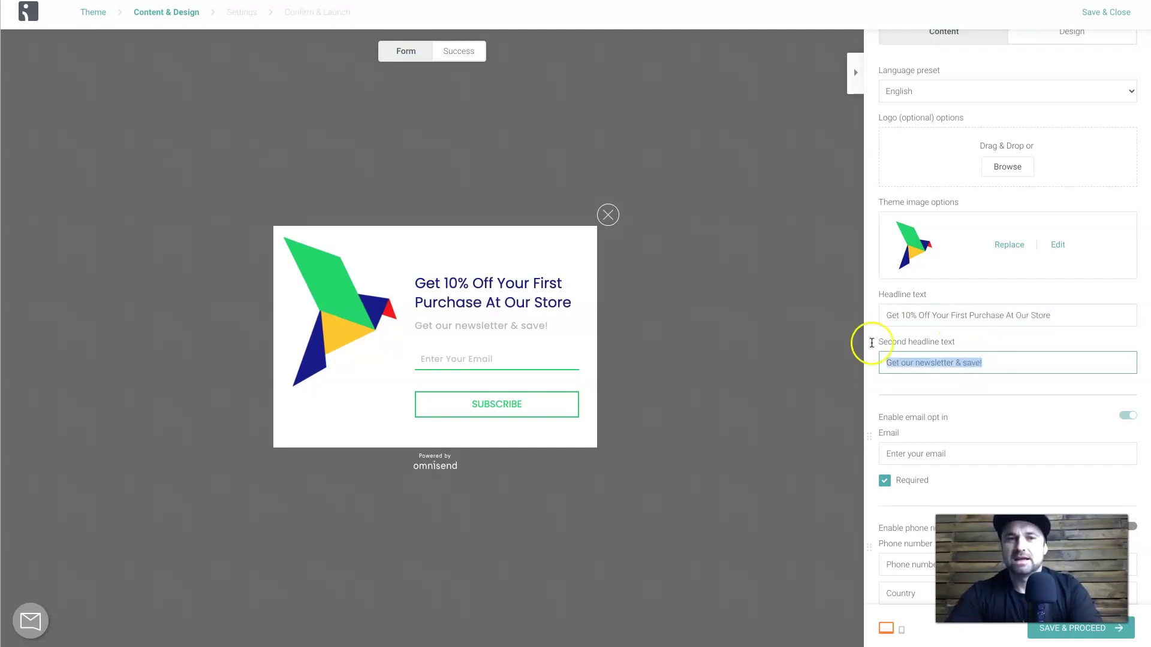
pyautogui.scroll(-3, 939, 378)
pyautogui.click(957, 330)
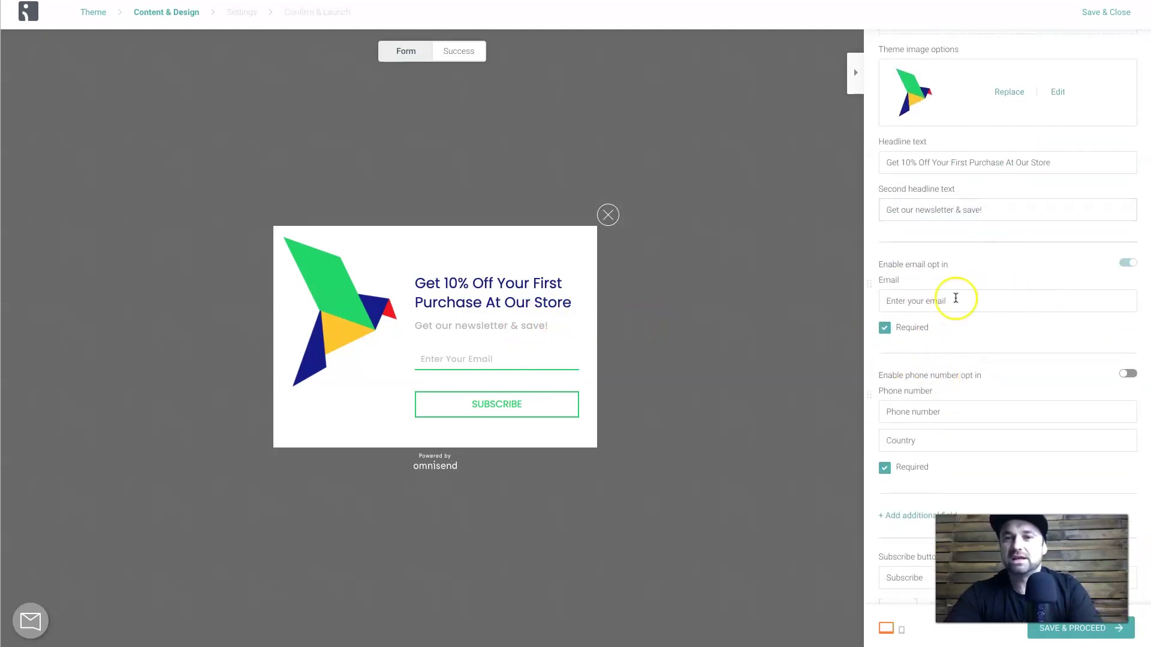
pyautogui.scroll(-2, 983, 298)
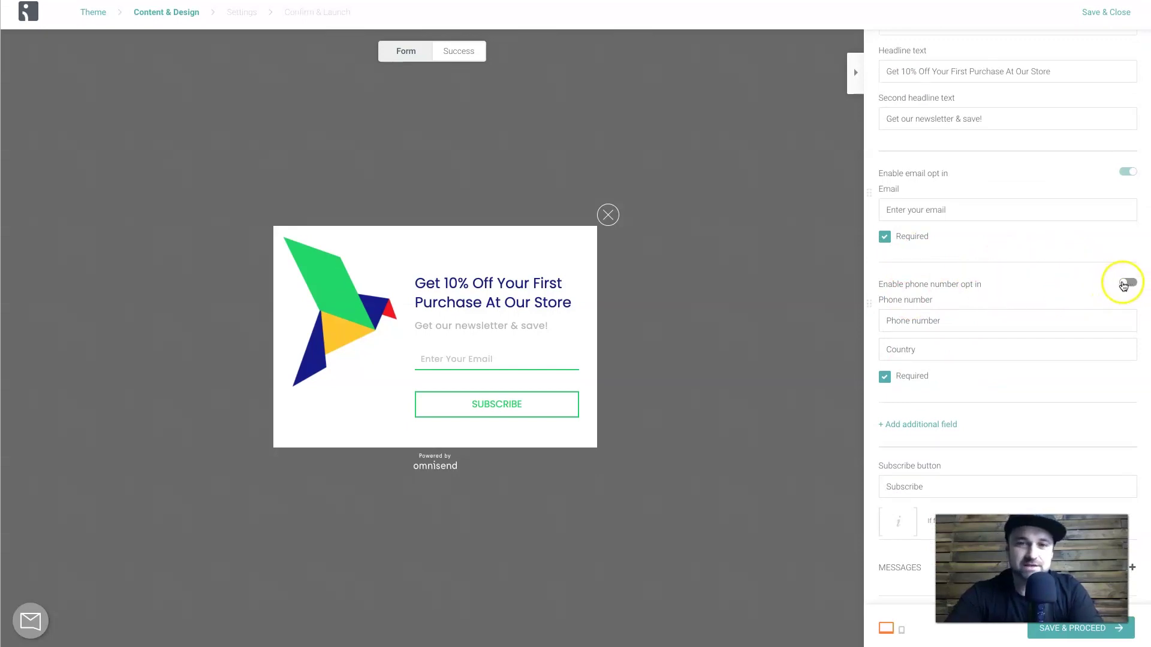
pyautogui.scroll(-2, 942, 406)
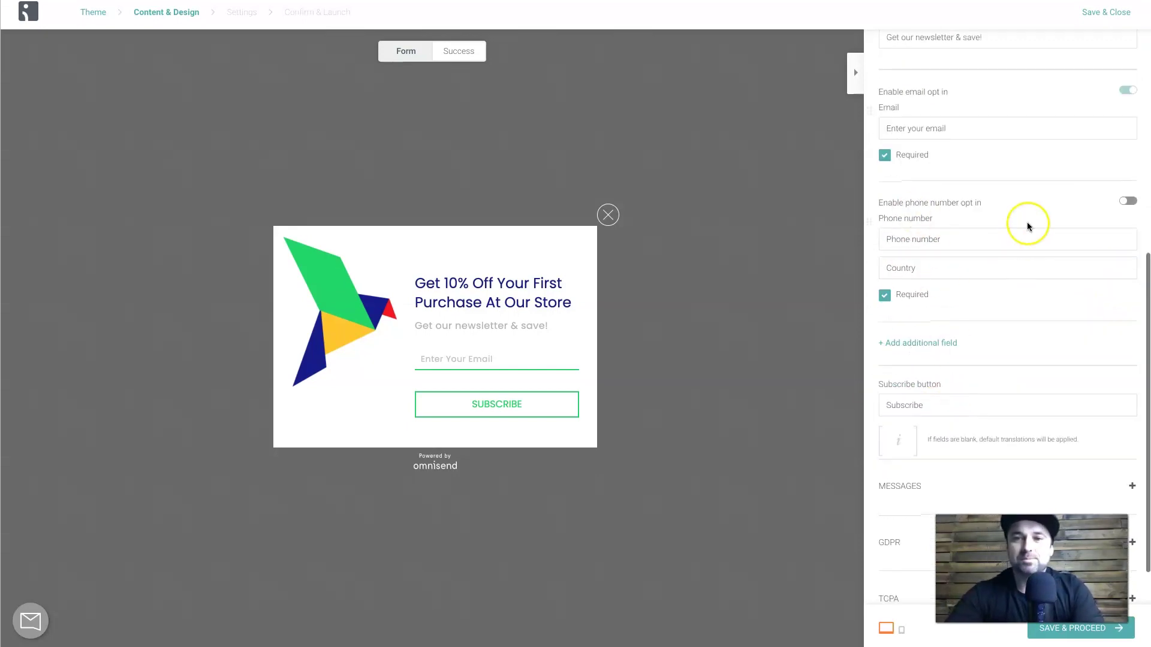
pyautogui.scroll(-1, 989, 299)
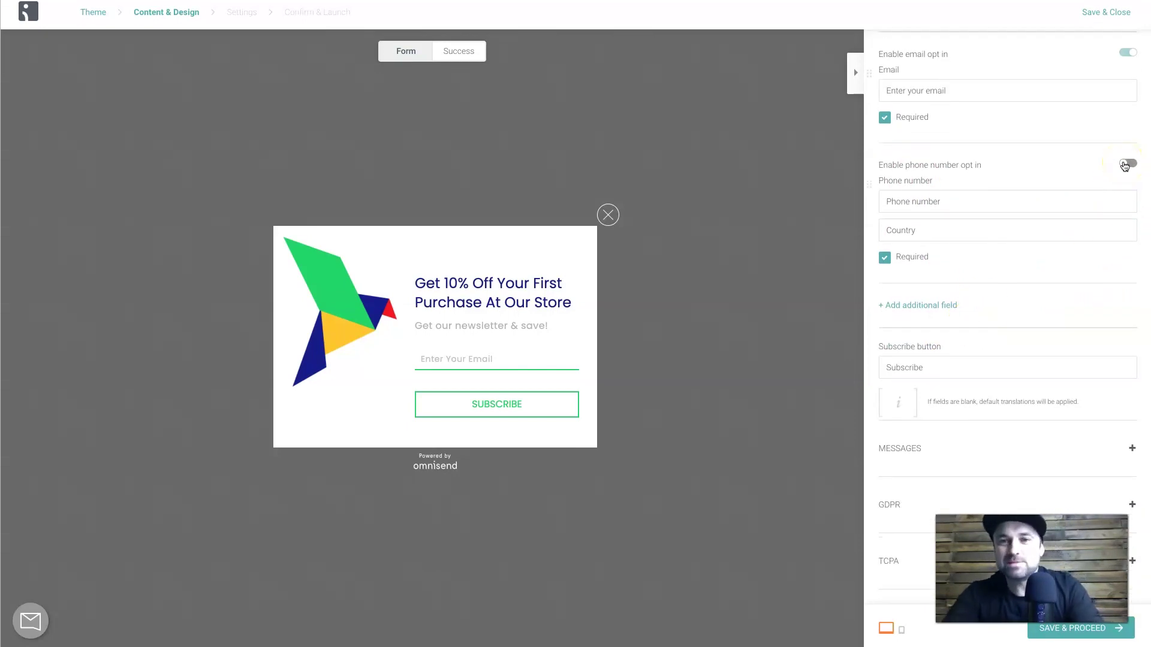
pyautogui.doubleClick(894, 363)
pyautogui.write('G')
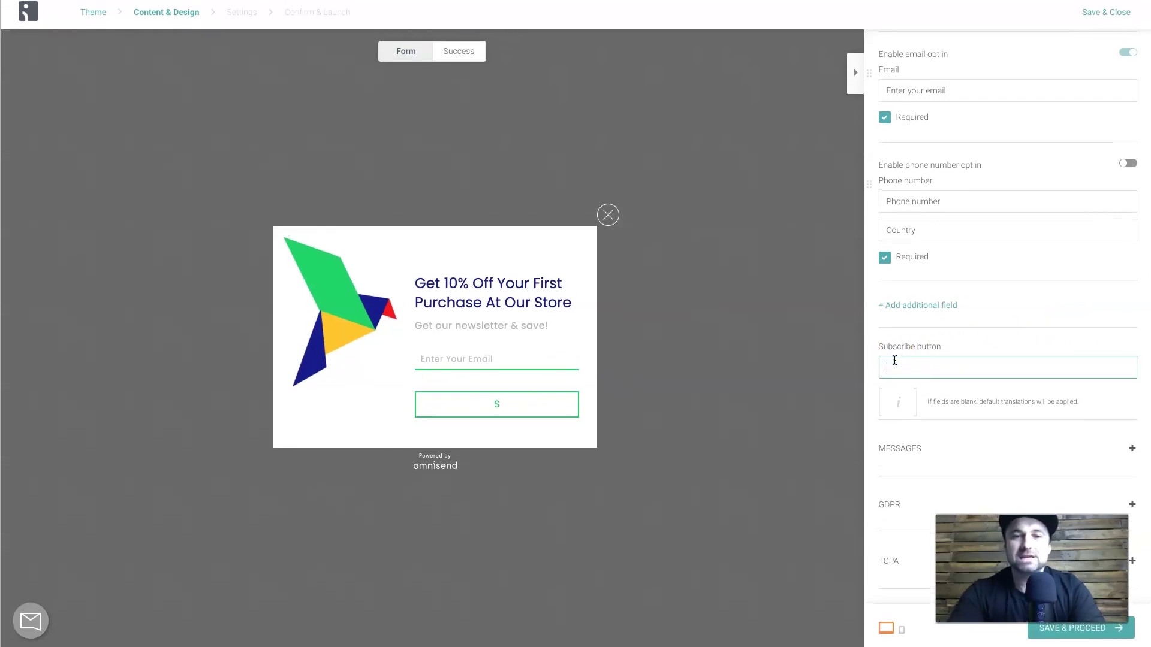
pyautogui.write('et The 1')
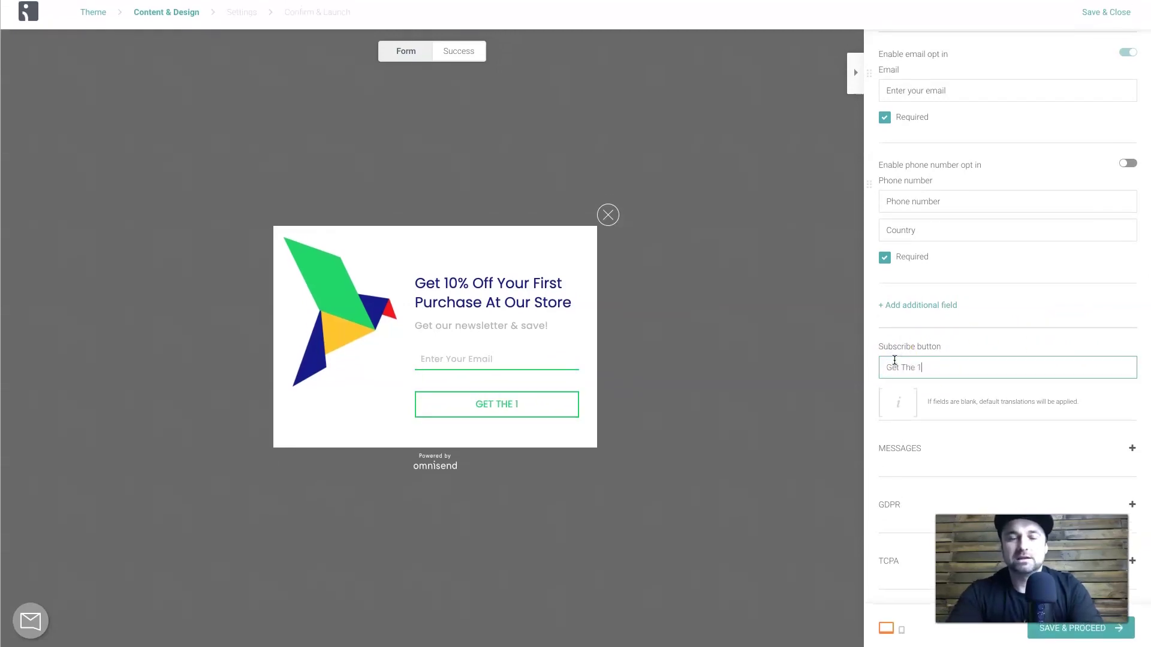
pyautogui.write('0% Discount')
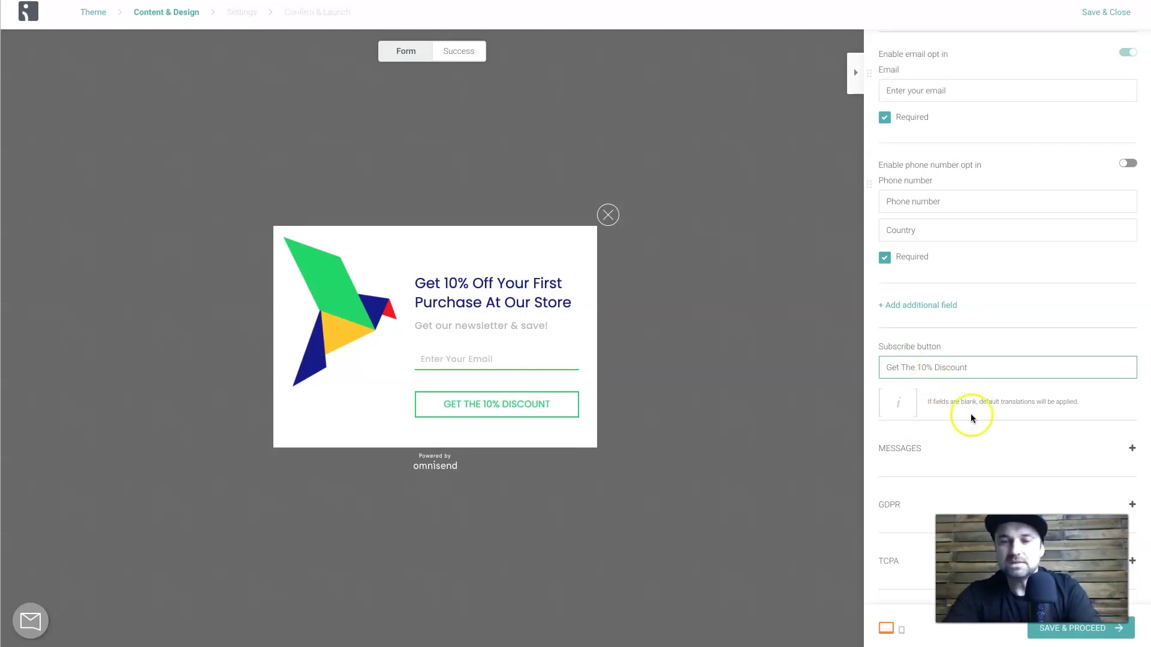
# Examine the popup's success, already-subscribed and error messages, and collapse them again.
pyautogui.click(945, 458)
pyautogui.scroll(-5, 945, 460)
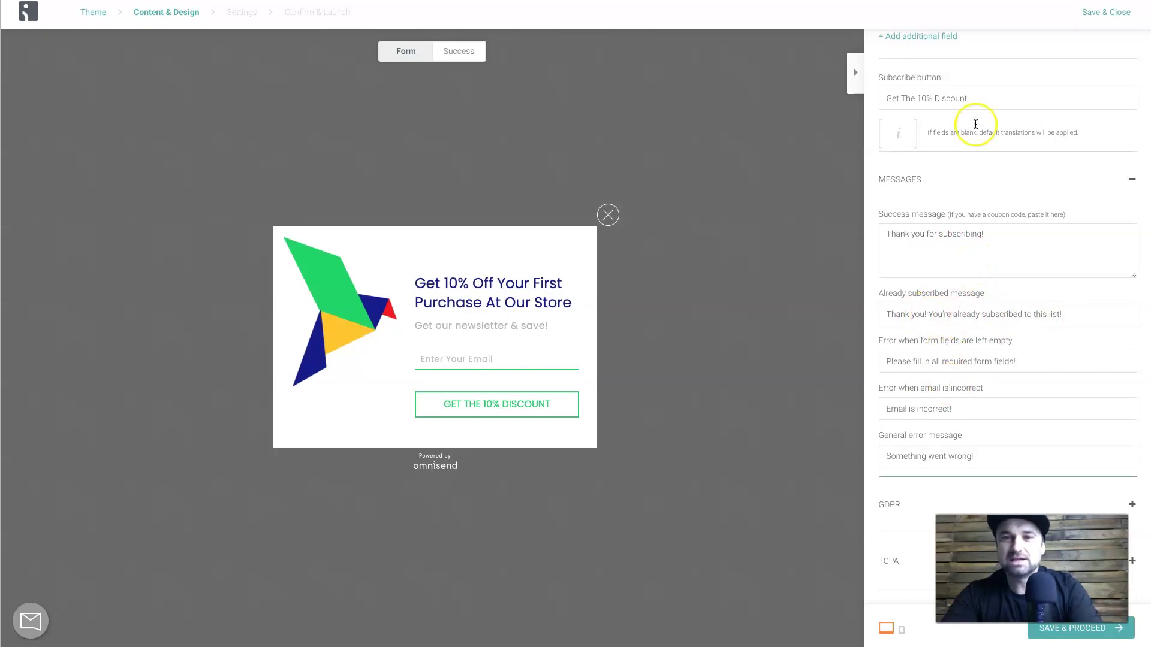
pyautogui.click(965, 180)
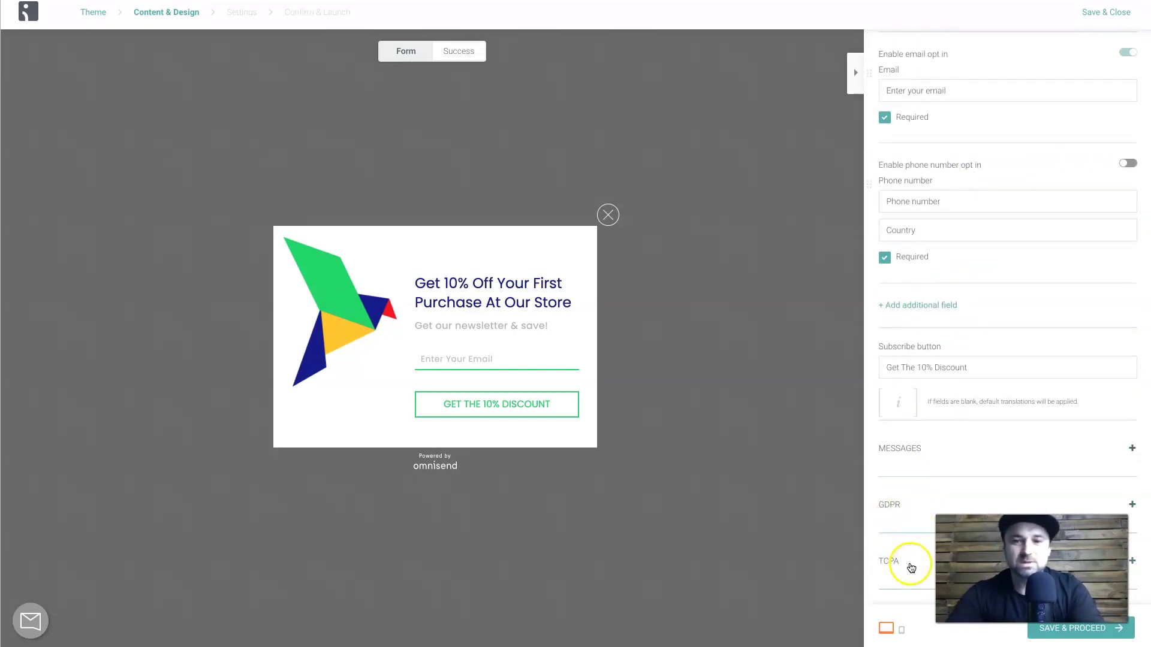
# Try the top-centre and bottom-centre box positions in the popup's design settings and return the box to the centre.
pyautogui.scroll(7, 996, 297)
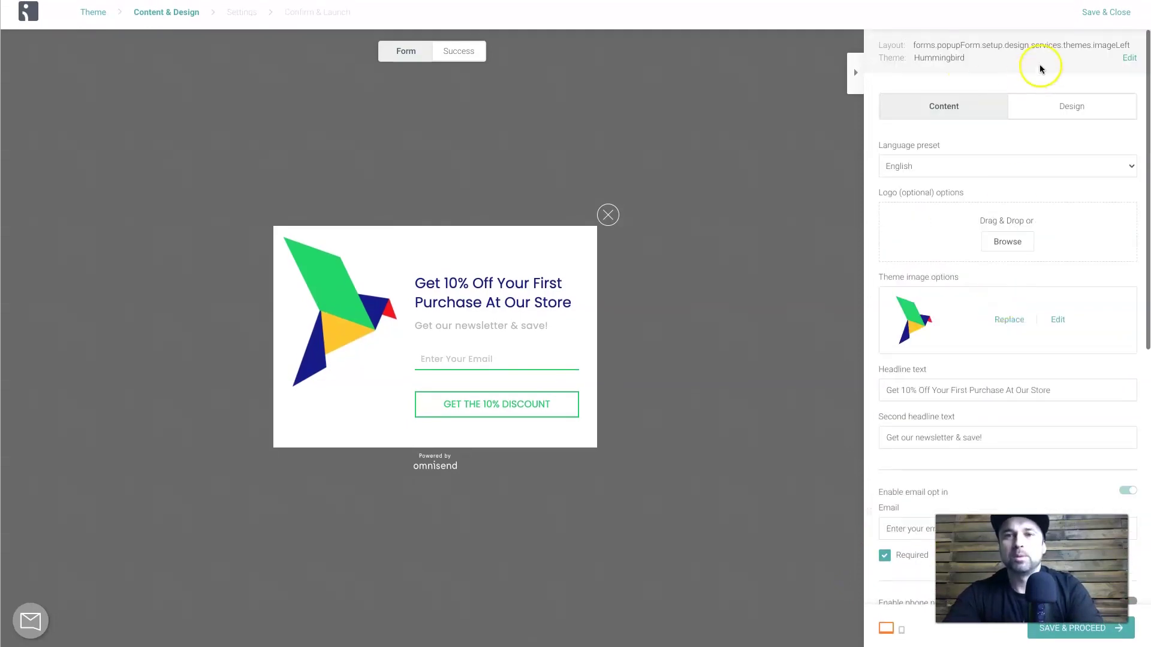
pyautogui.click(1044, 104)
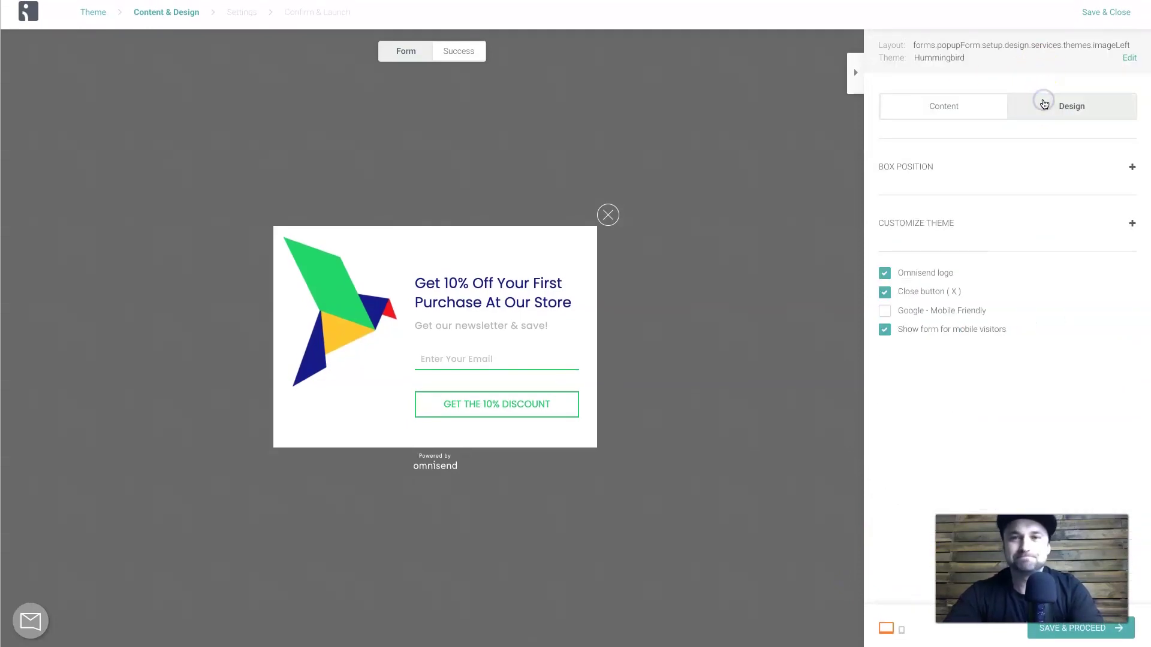
pyautogui.click(928, 185)
pyautogui.click(952, 232)
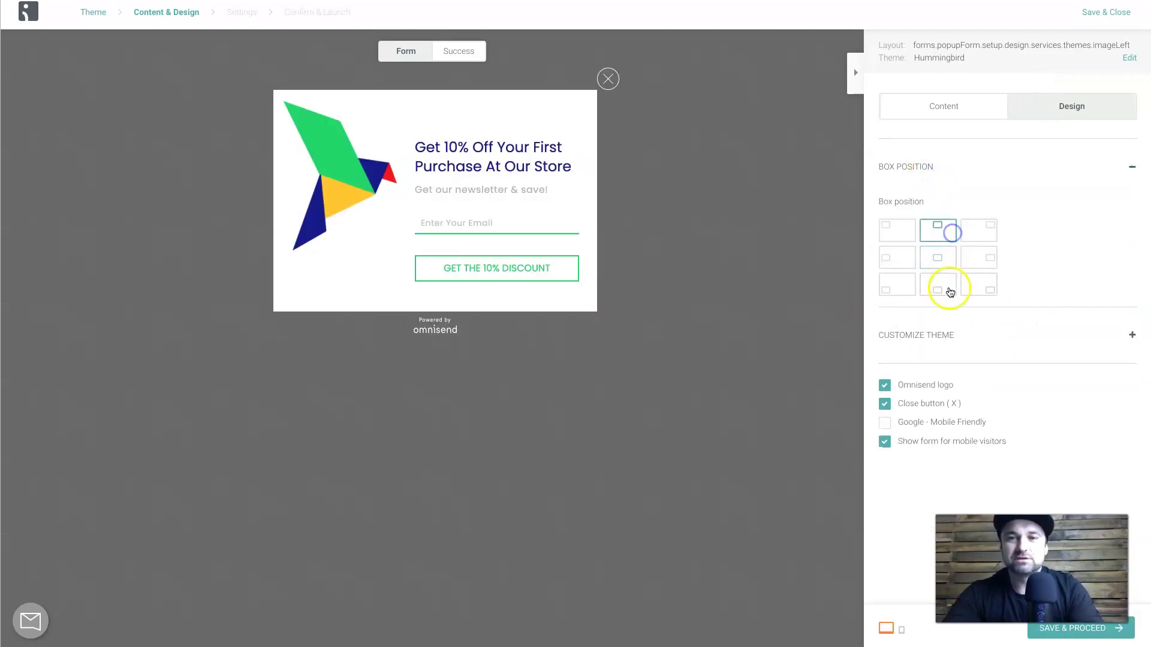
pyautogui.click(950, 290)
pyautogui.click(934, 262)
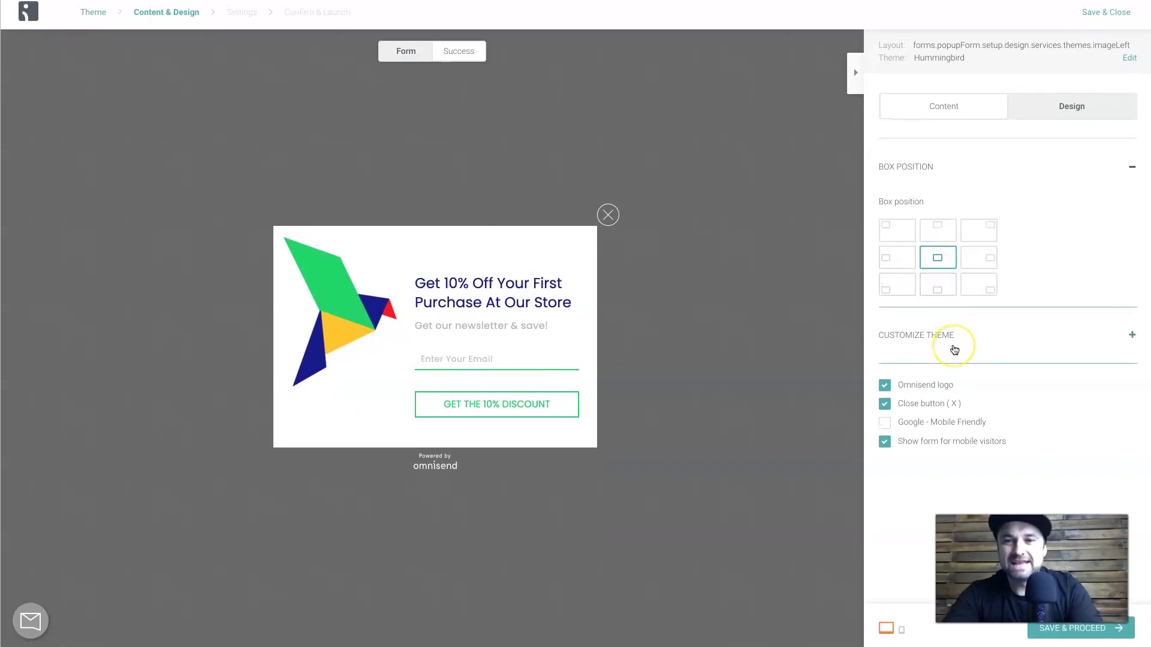
# Hide the Omnisend logo on the popup and enable the Google - Mobile Friendly option.
pyautogui.click(928, 342)
pyautogui.click(885, 385)
pyautogui.click(885, 387)
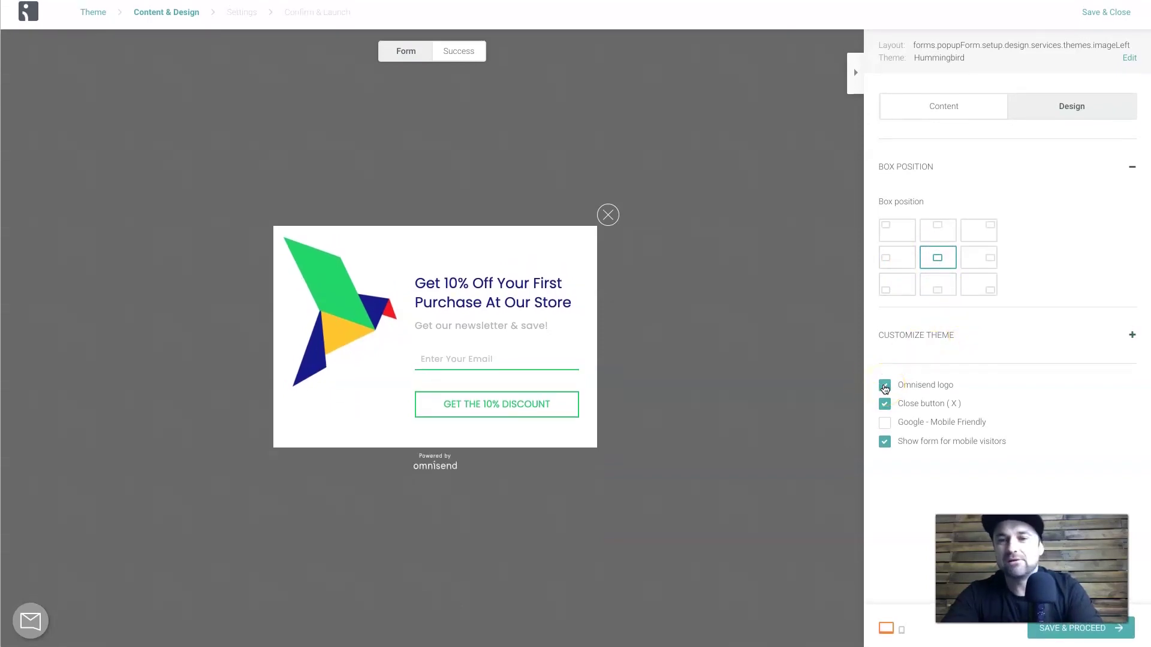
pyautogui.click(885, 387)
pyautogui.click(895, 426)
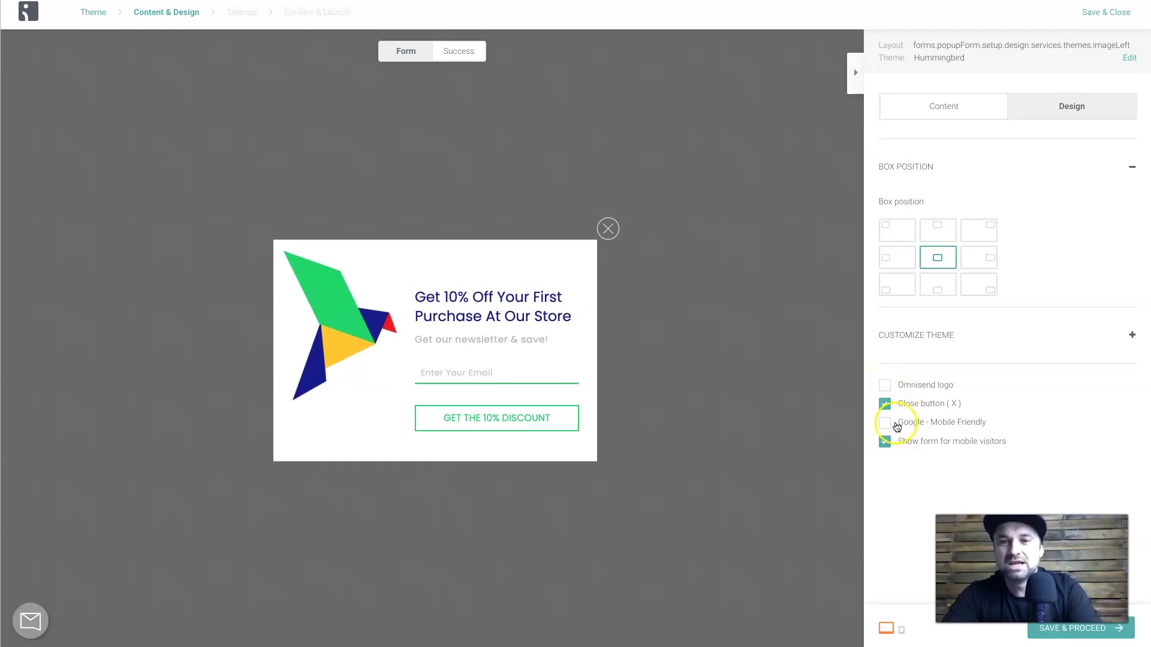
pyautogui.click(885, 423)
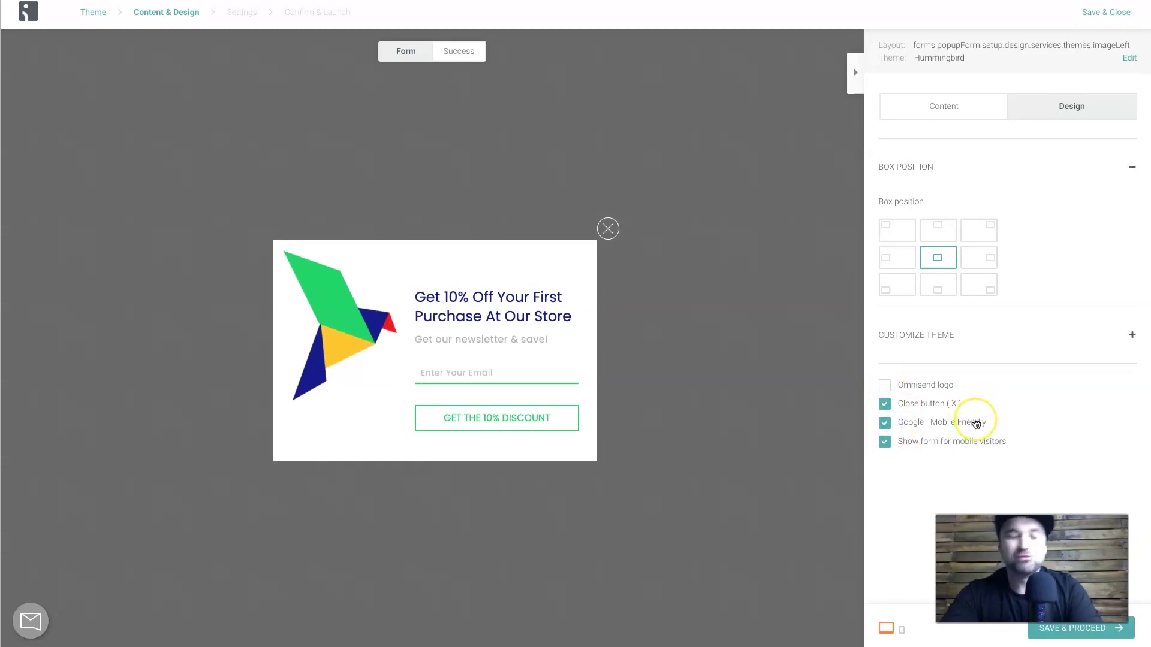
# Set the popup button's text color to blue #2969b0 in the theme customization.
pyautogui.click(967, 335)
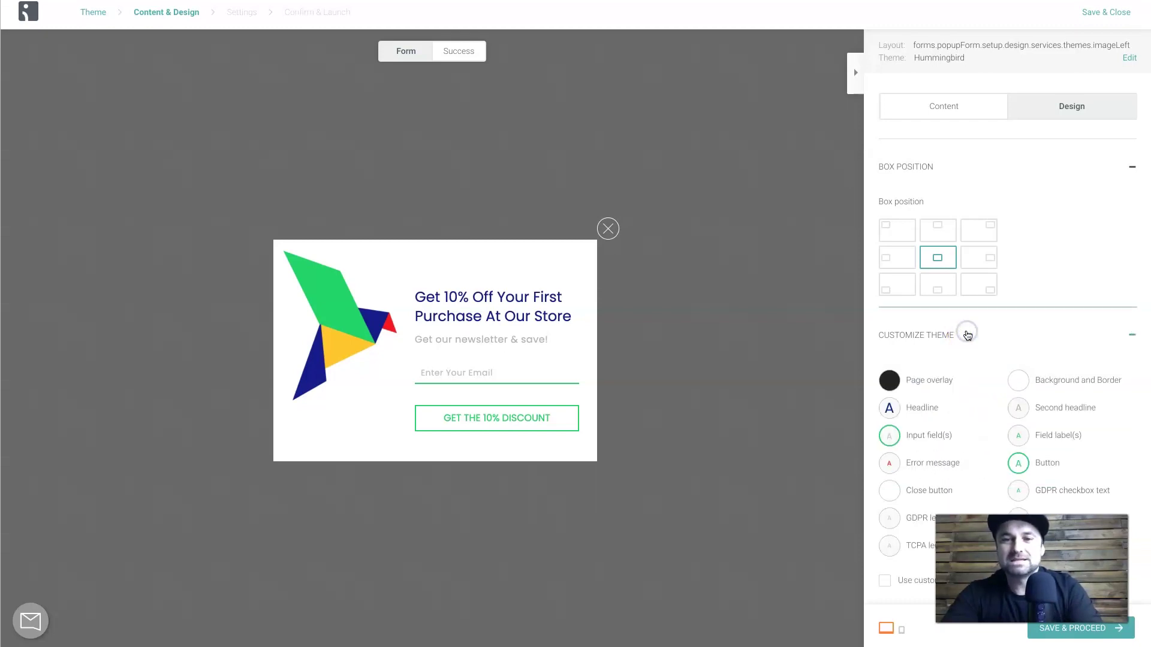
pyautogui.scroll(-2, 967, 335)
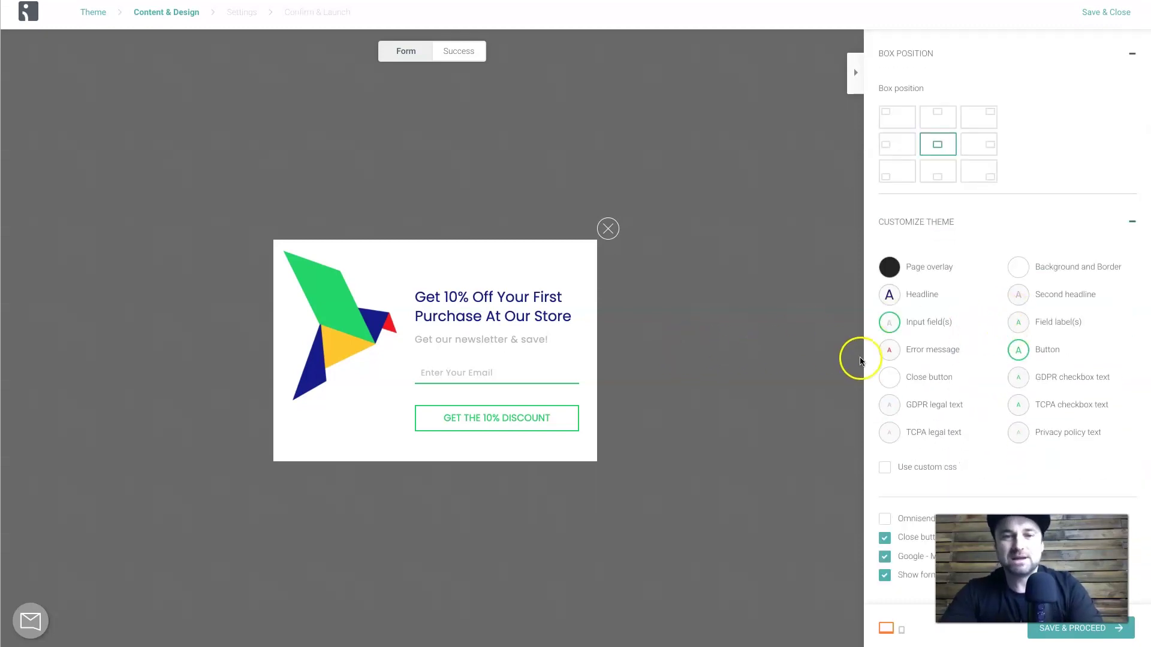
pyautogui.click(1029, 348)
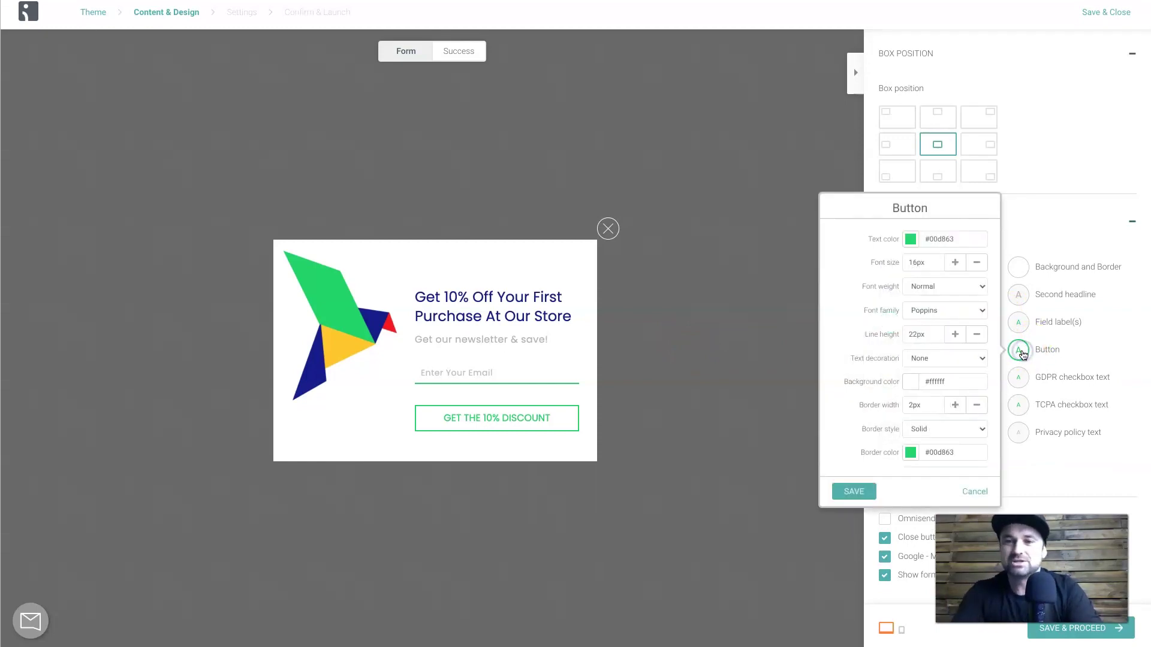
pyautogui.click(910, 239)
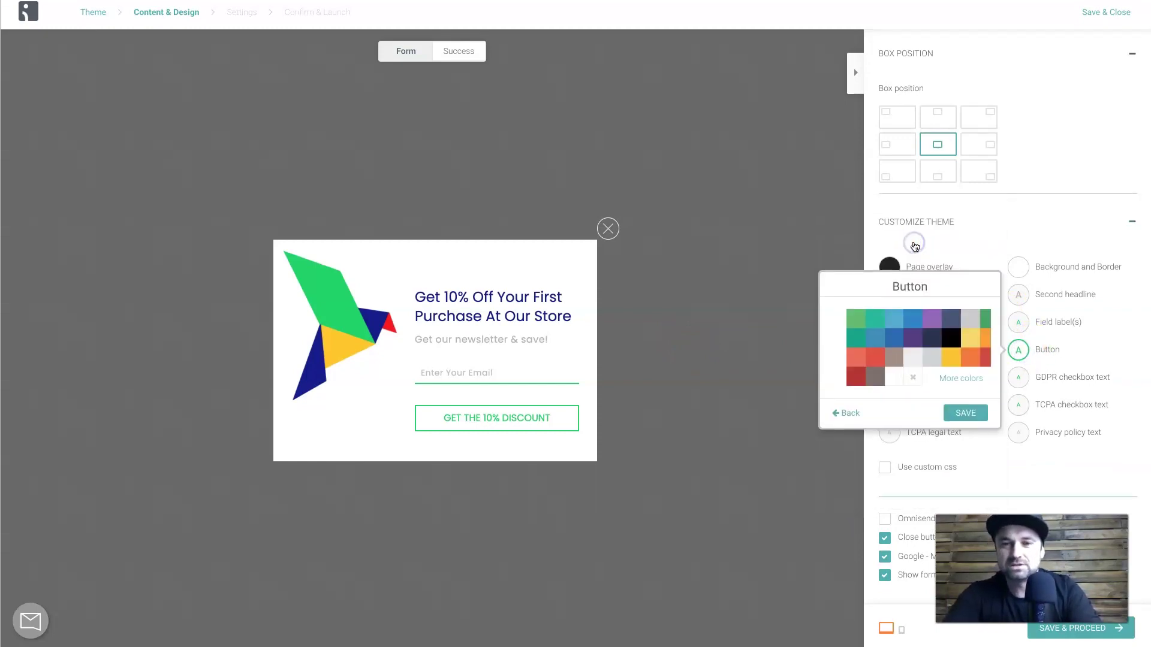
pyautogui.click(890, 331)
pyautogui.click(964, 412)
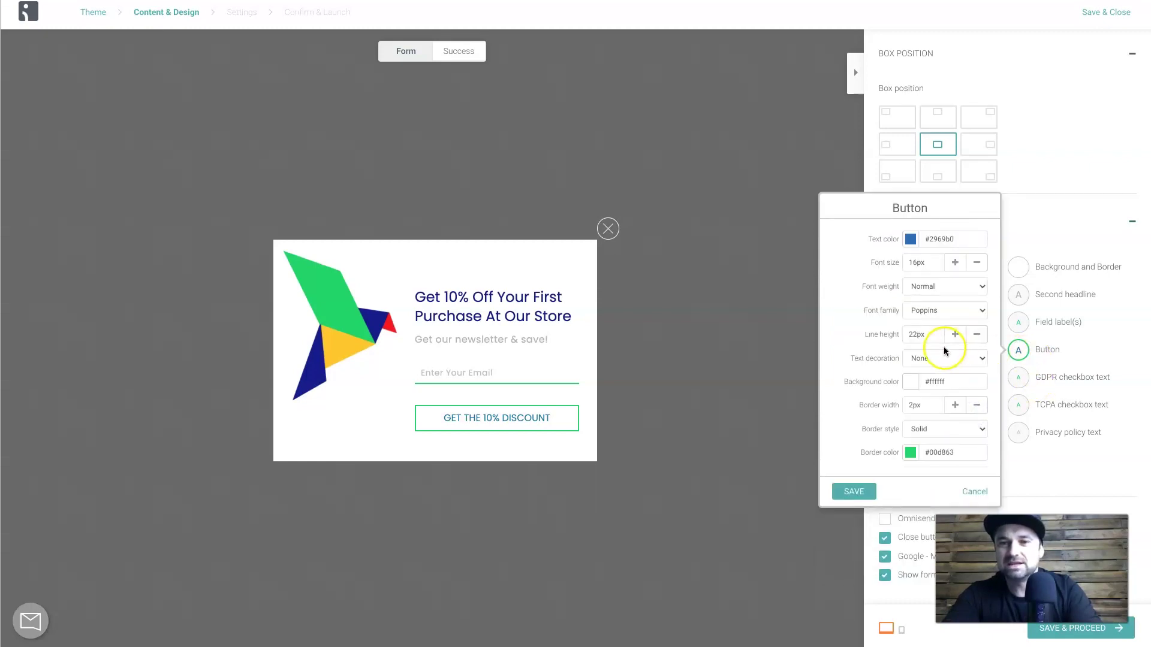
# Set the button's border color to #3d8eb9 and save the button styling.
pyautogui.click(909, 452)
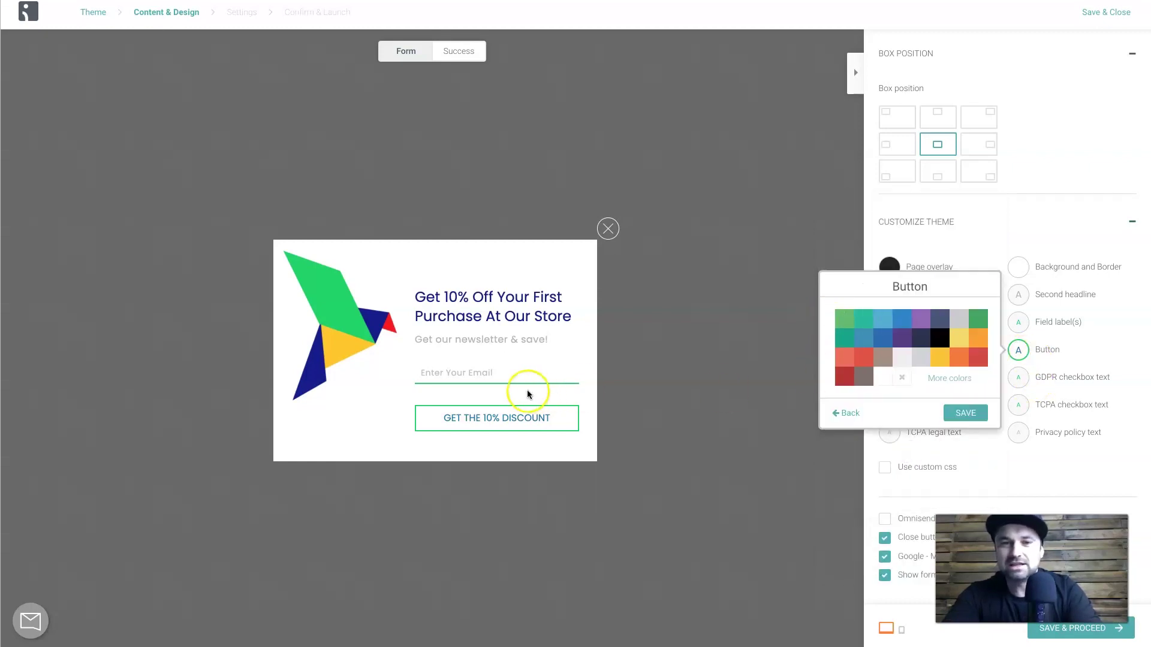
pyautogui.click(861, 338)
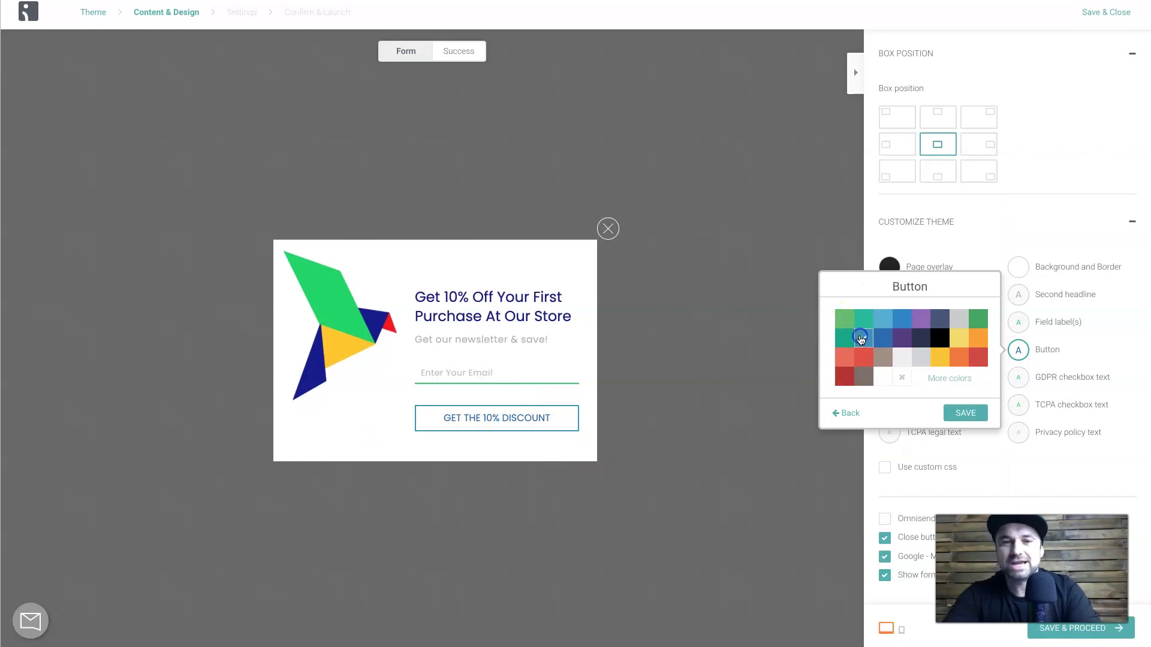
pyautogui.click(963, 412)
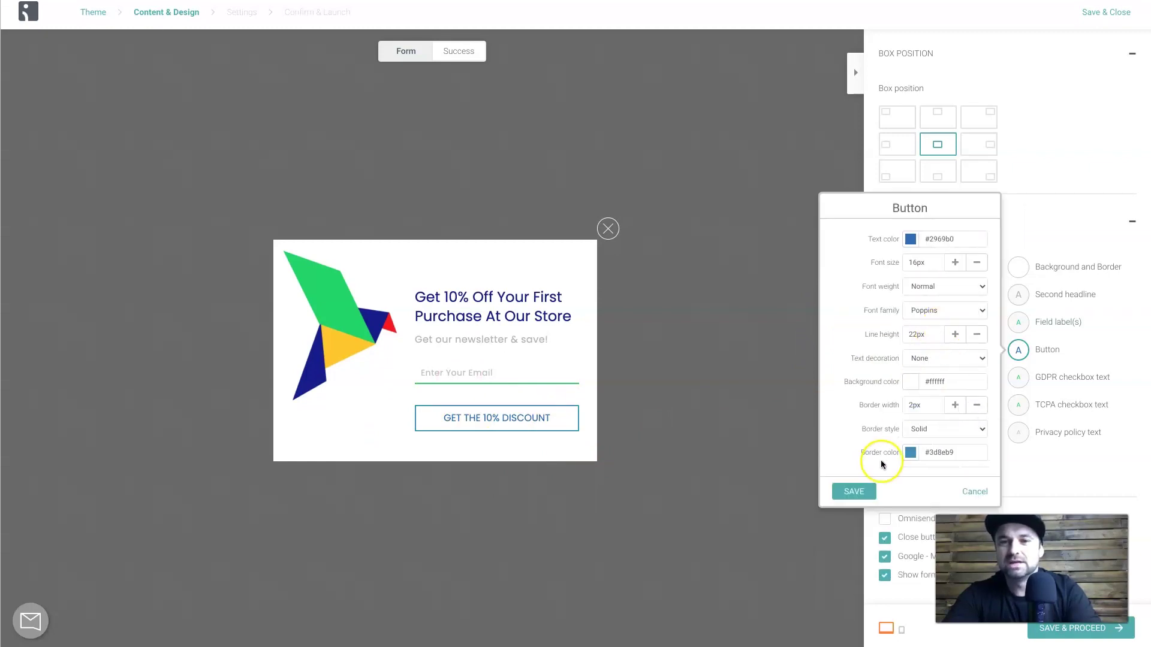
pyautogui.click(851, 490)
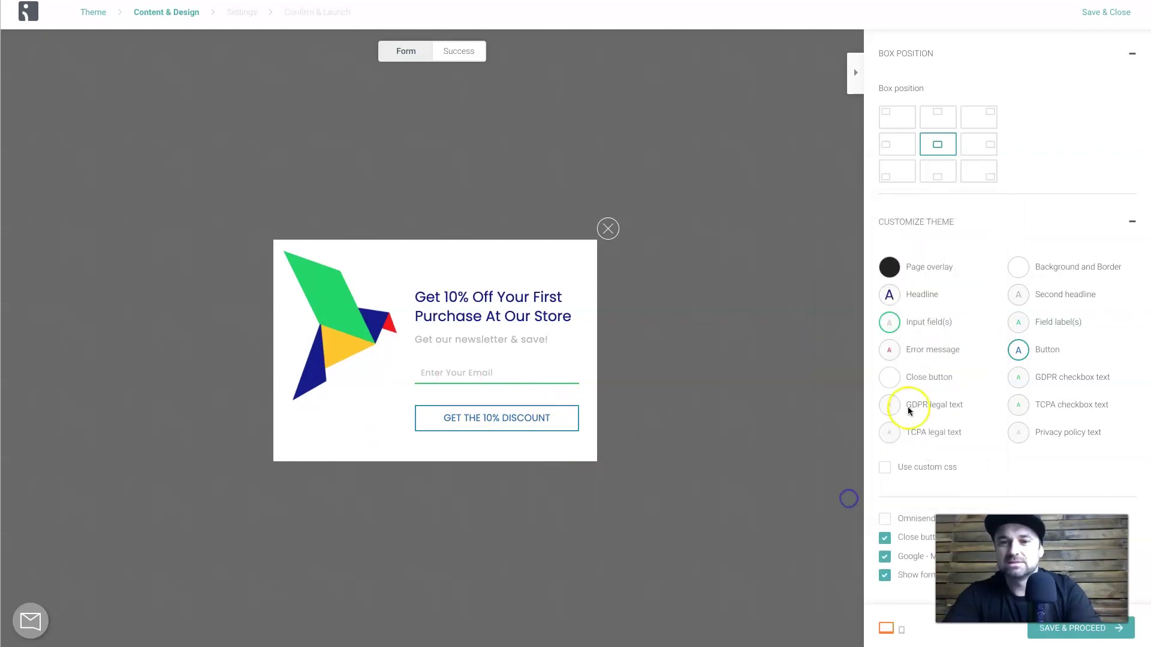
# Set the border color of the popup's input field to #2969b0 and save the field styling.
pyautogui.click(890, 323)
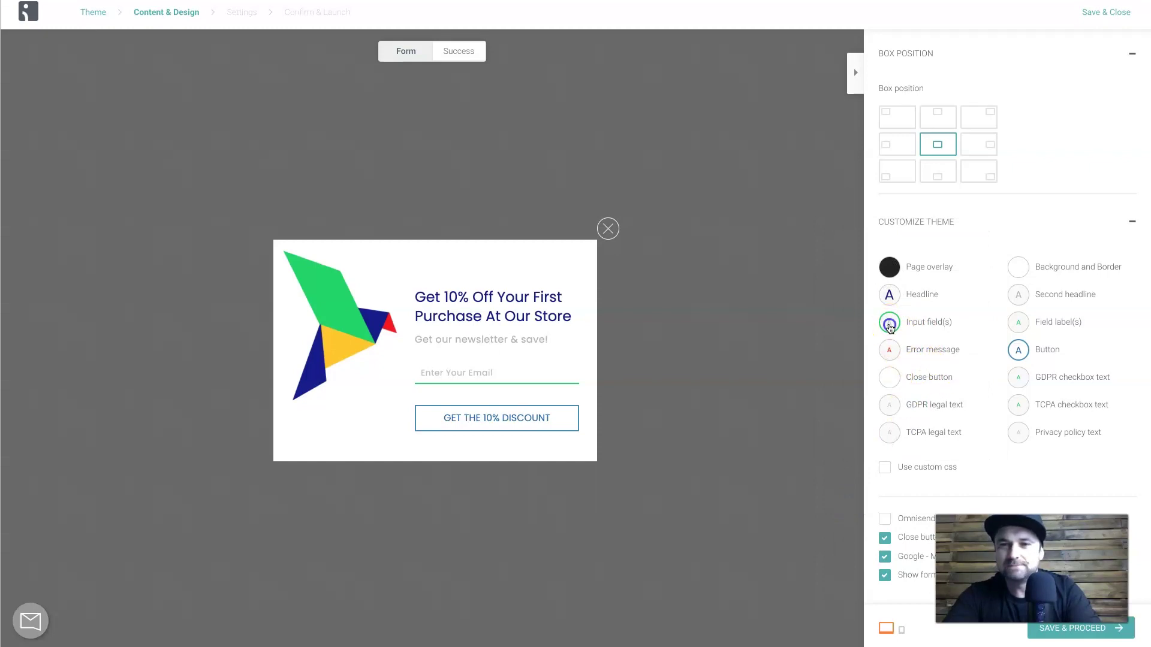
pyautogui.click(781, 404)
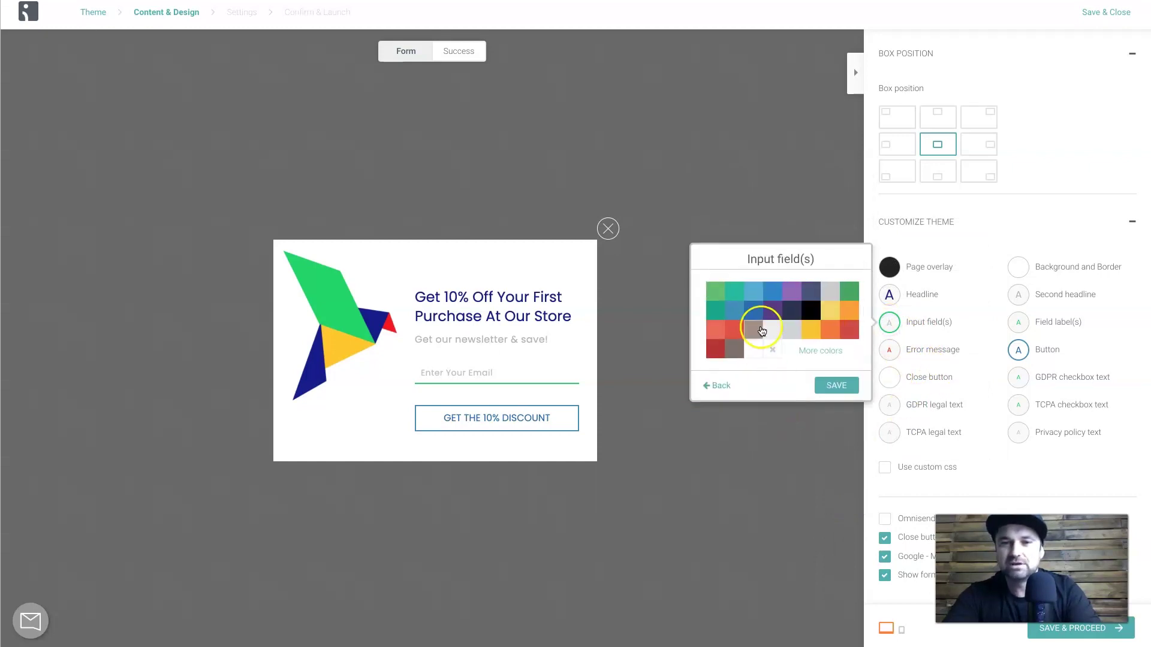
pyautogui.click(754, 309)
pyautogui.click(846, 387)
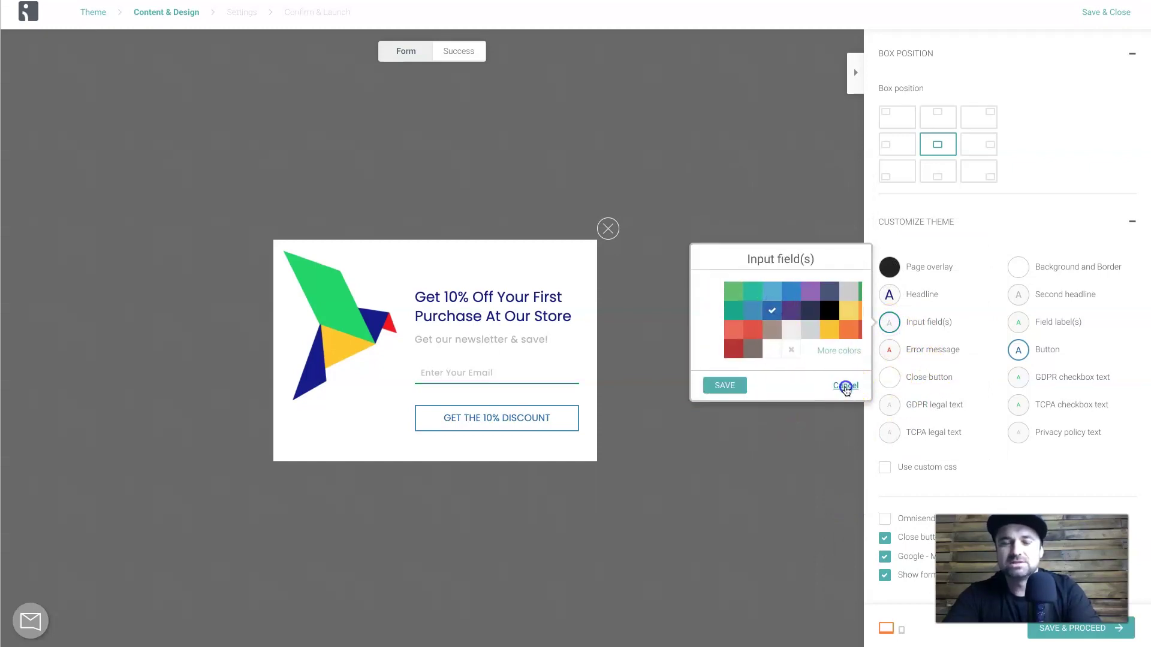
pyautogui.click(719, 464)
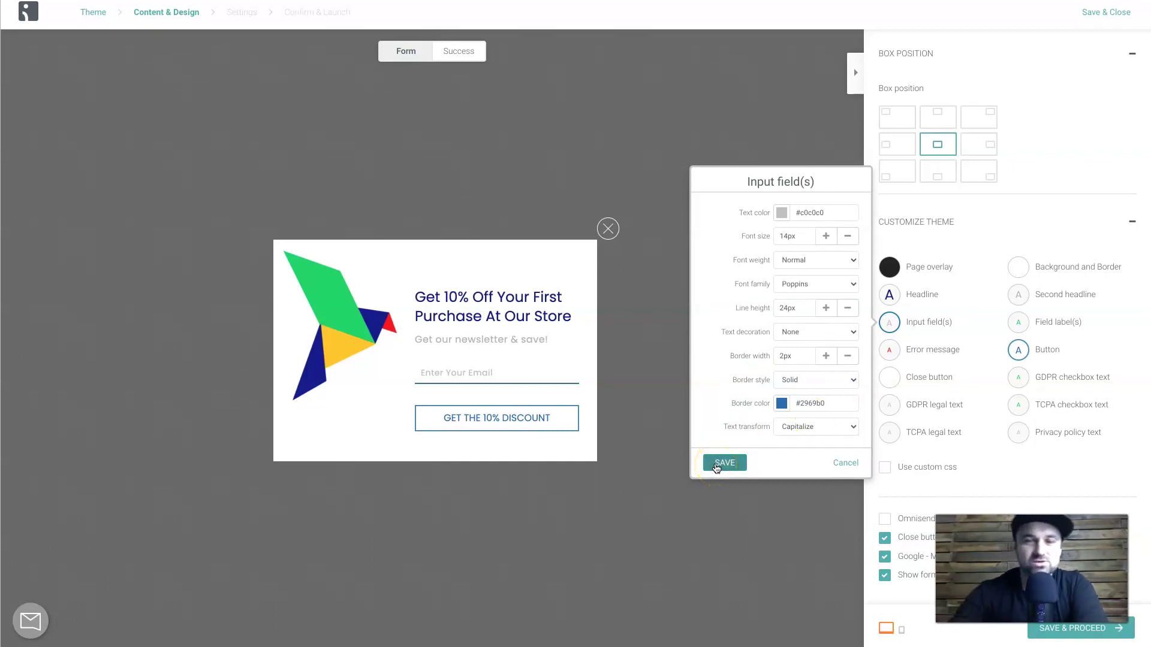
pyautogui.click(723, 463)
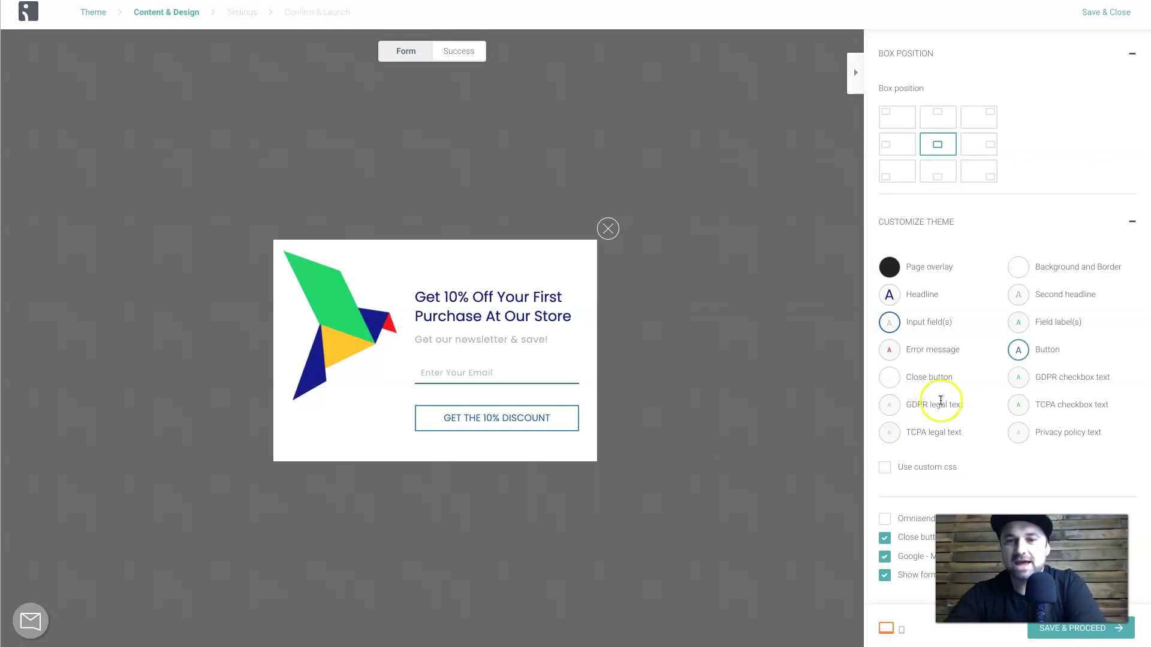
# Add the tag "newsletter" to the popup's subscribers in its settings, and save and enable the form.
pyautogui.click(1050, 639)
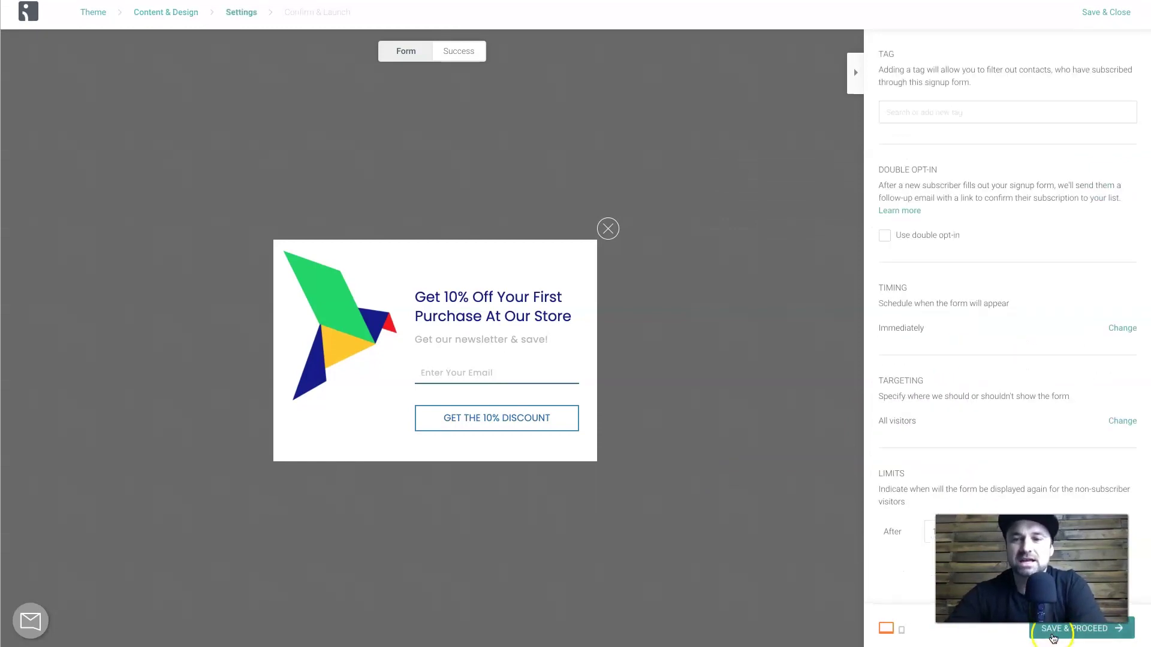
pyautogui.click(954, 114)
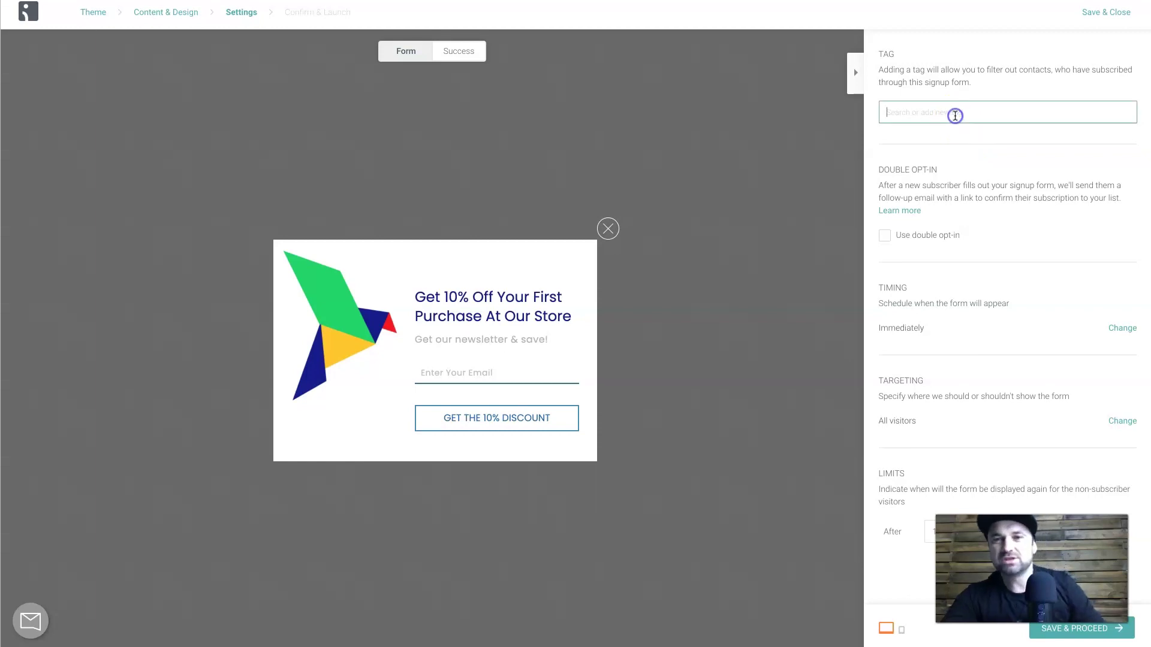
pyautogui.write('wn')
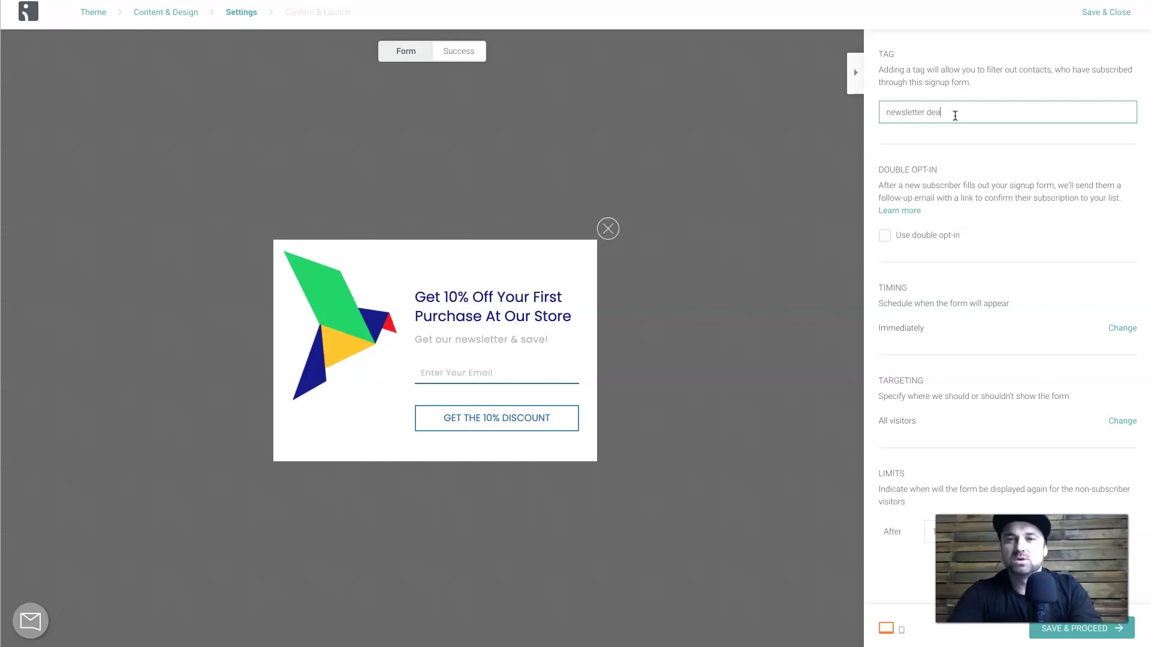
pyautogui.write('r')
pyautogui.click(997, 154)
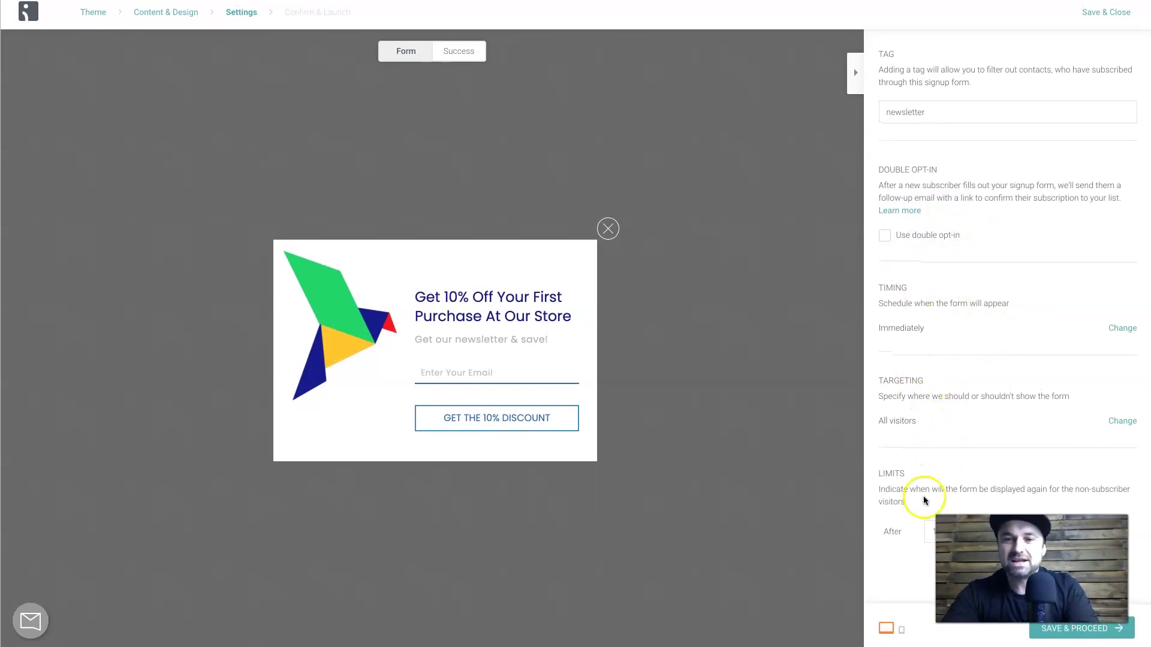
pyautogui.click(1054, 629)
pyautogui.click(1070, 628)
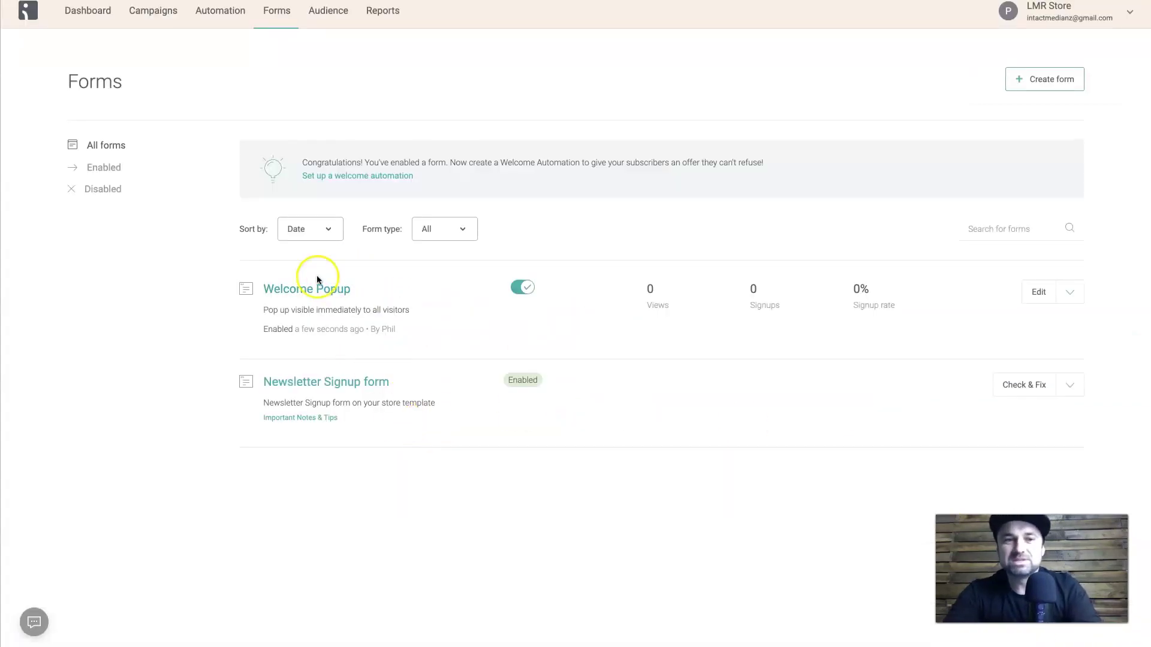
# Preview the Welcome Popup on the live store, dismiss it and return to the forms list.
pyautogui.click(1071, 293)
pyautogui.click(1052, 317)
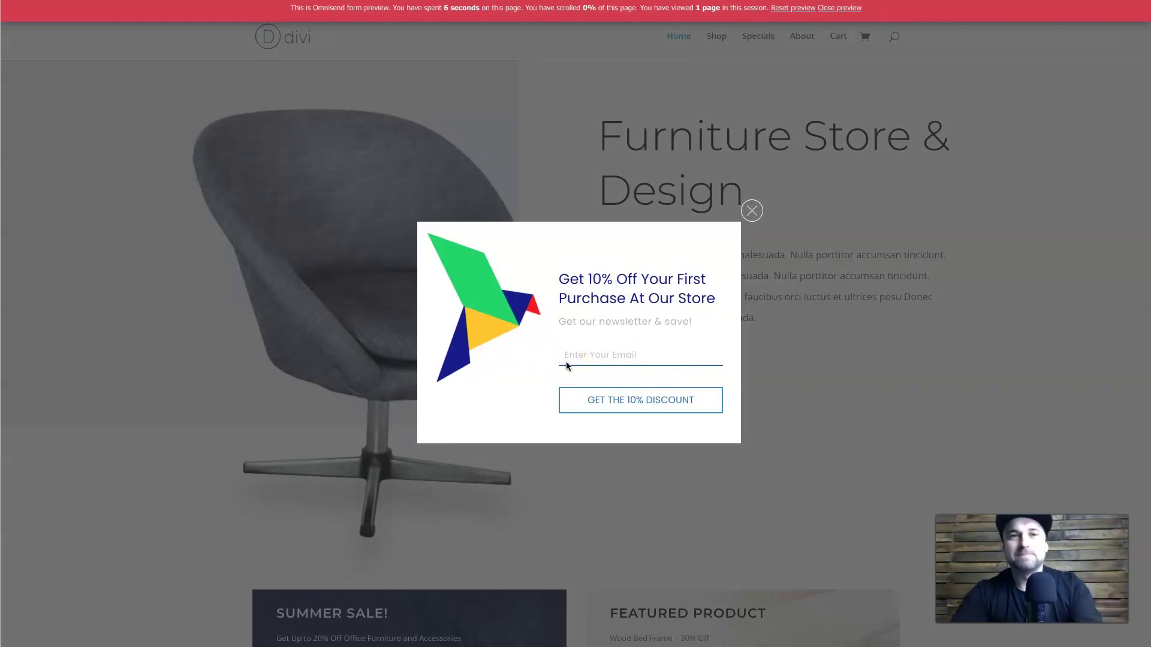
pyautogui.click(752, 210)
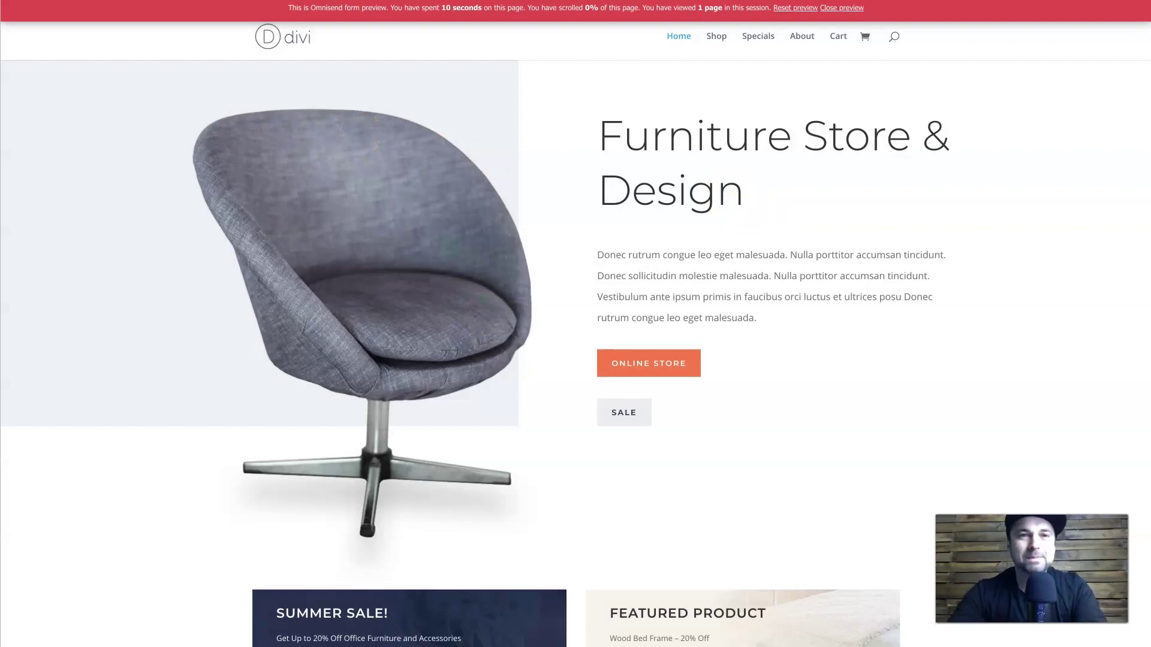
pyautogui.hotkey('ctrl', 'w')
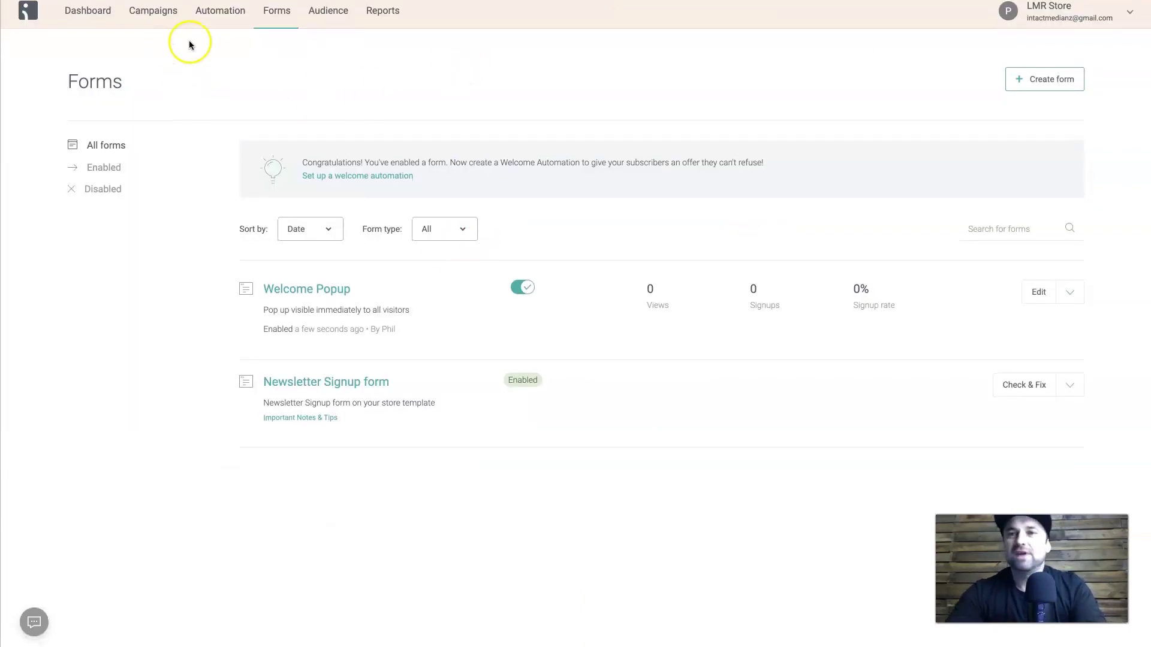
# Start a new campaign to look over the available campaign types, including email, A/B test, SMS and push notifications.
pyautogui.click(154, 21)
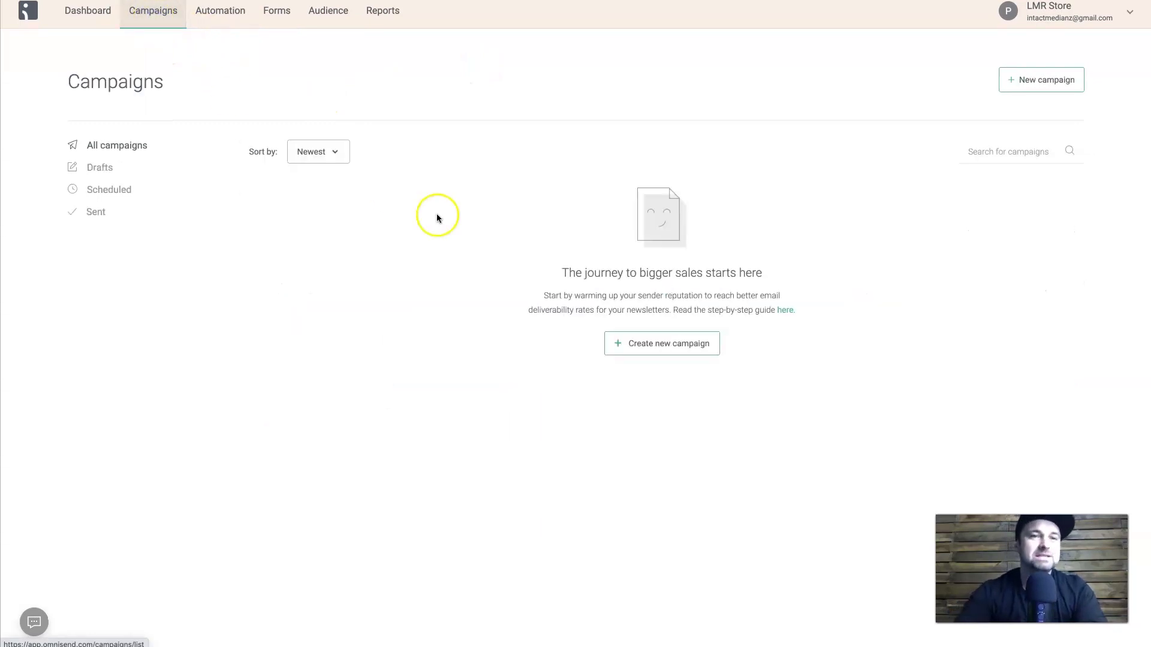
pyautogui.click(640, 345)
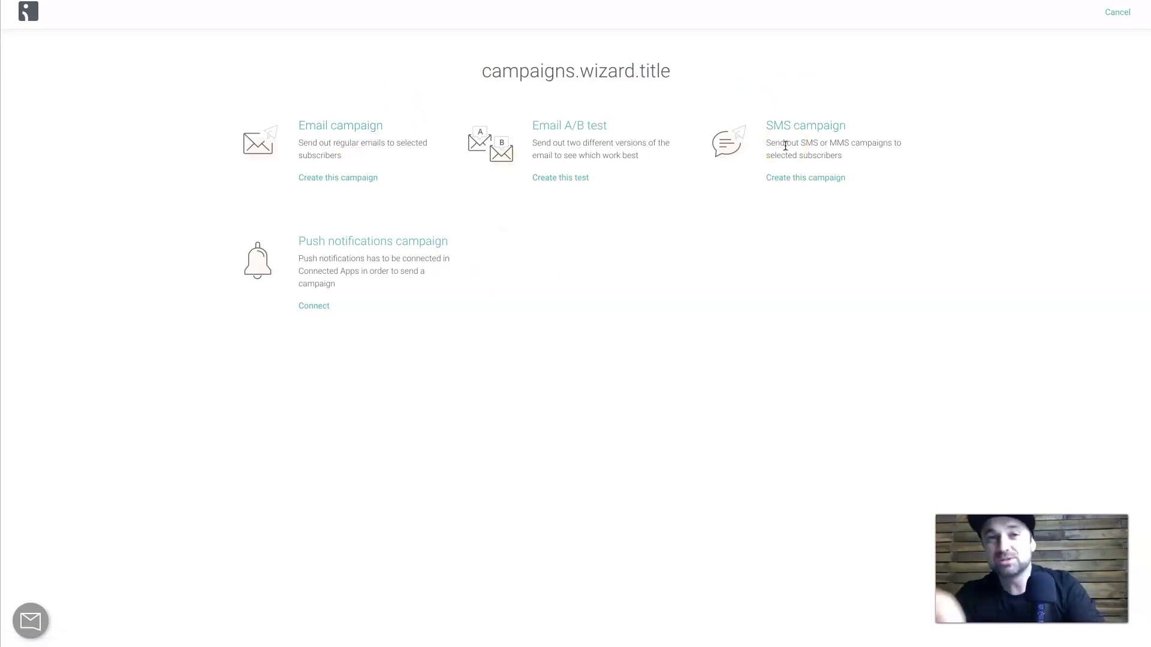
pyautogui.click(817, 170)
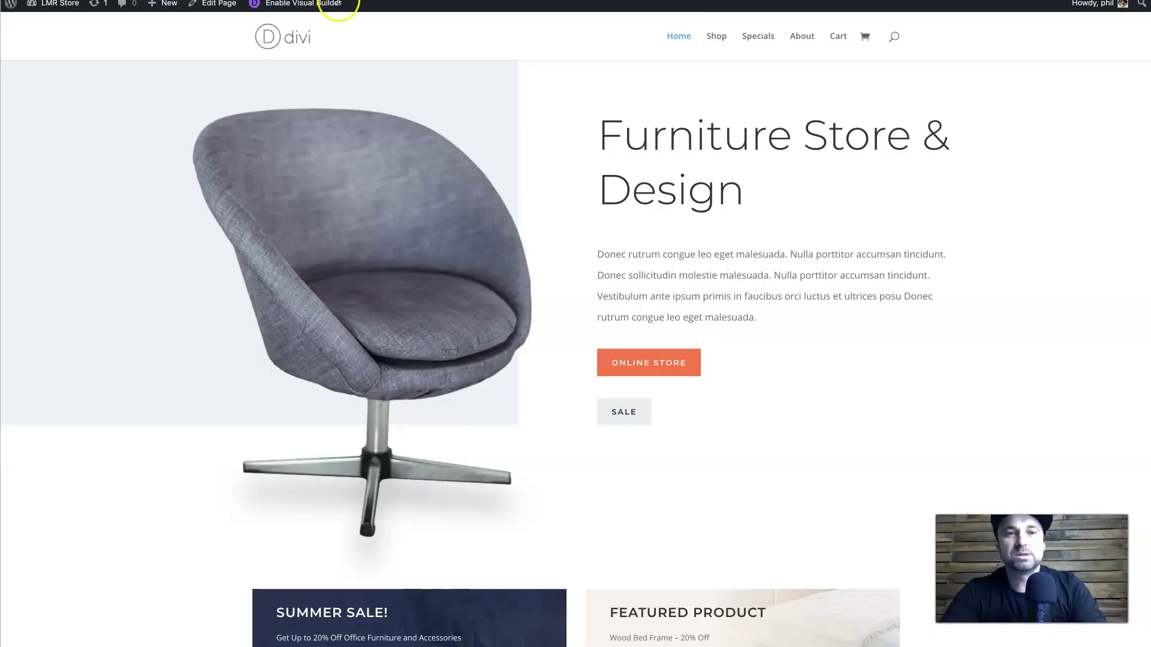
# On the store site, add the Bed product to the cart, proceed to checkout and look over the billing details.
pyautogui.scroll(-15, 586, 362)
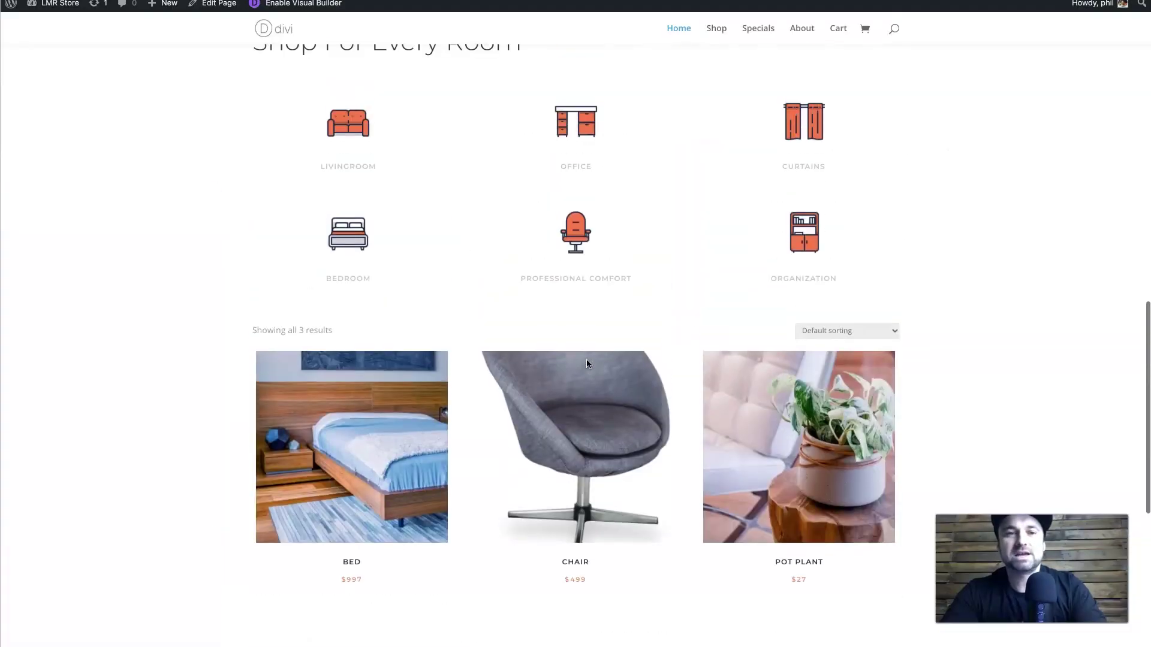
pyautogui.click(368, 406)
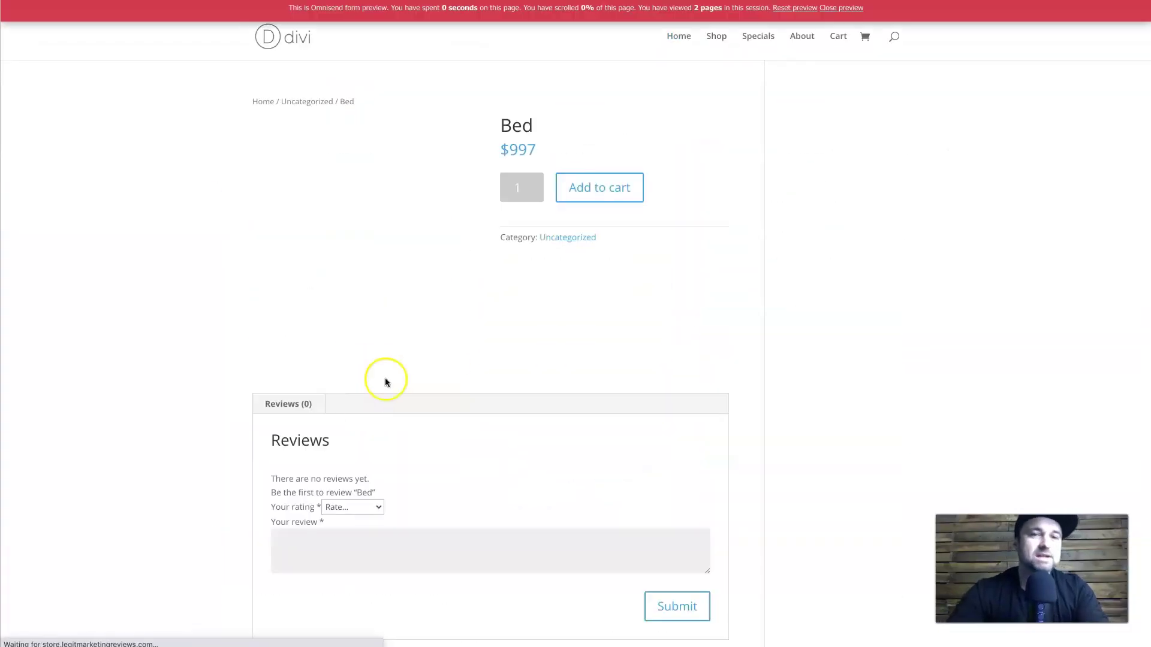
pyautogui.click(627, 186)
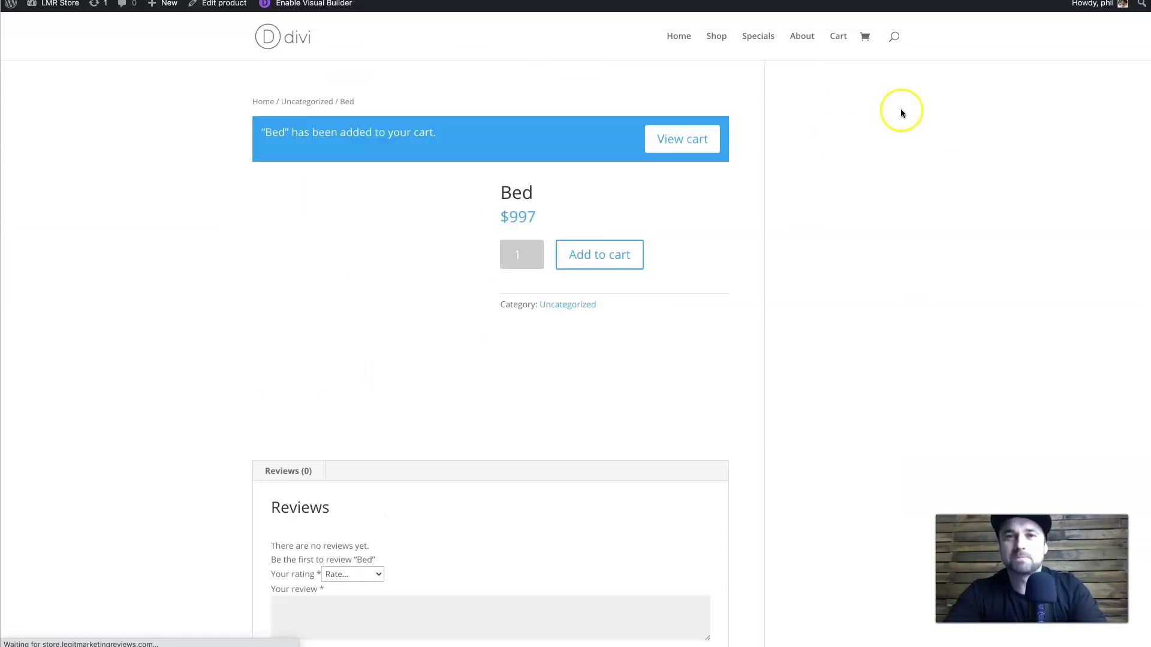
pyautogui.click(681, 138)
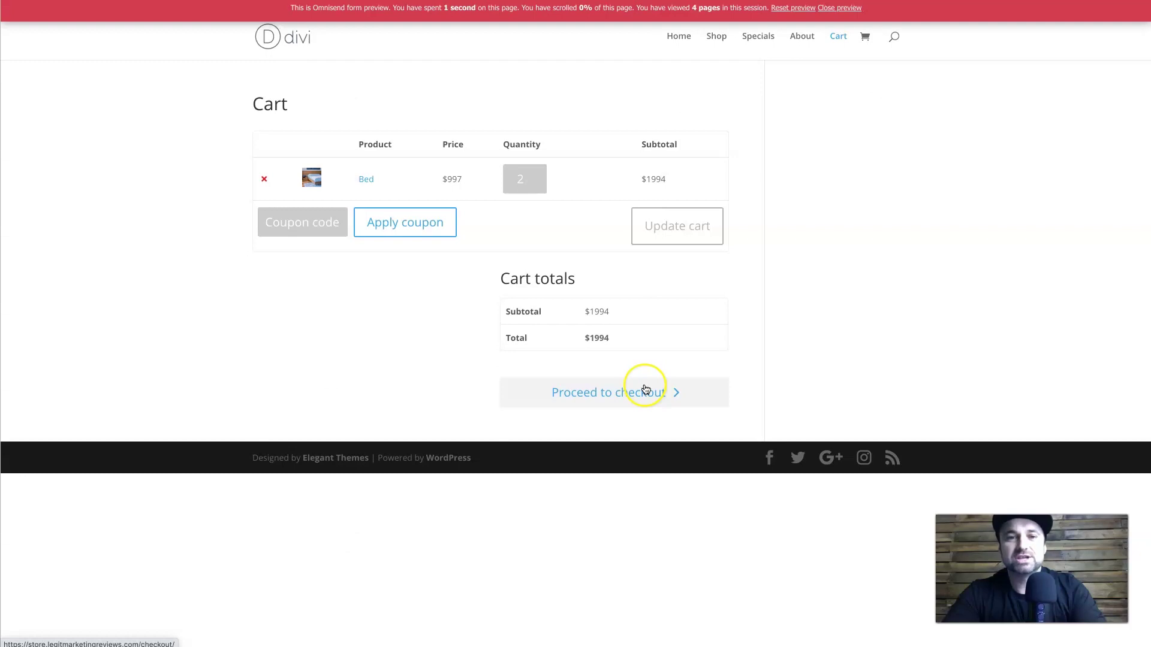
pyautogui.click(645, 390)
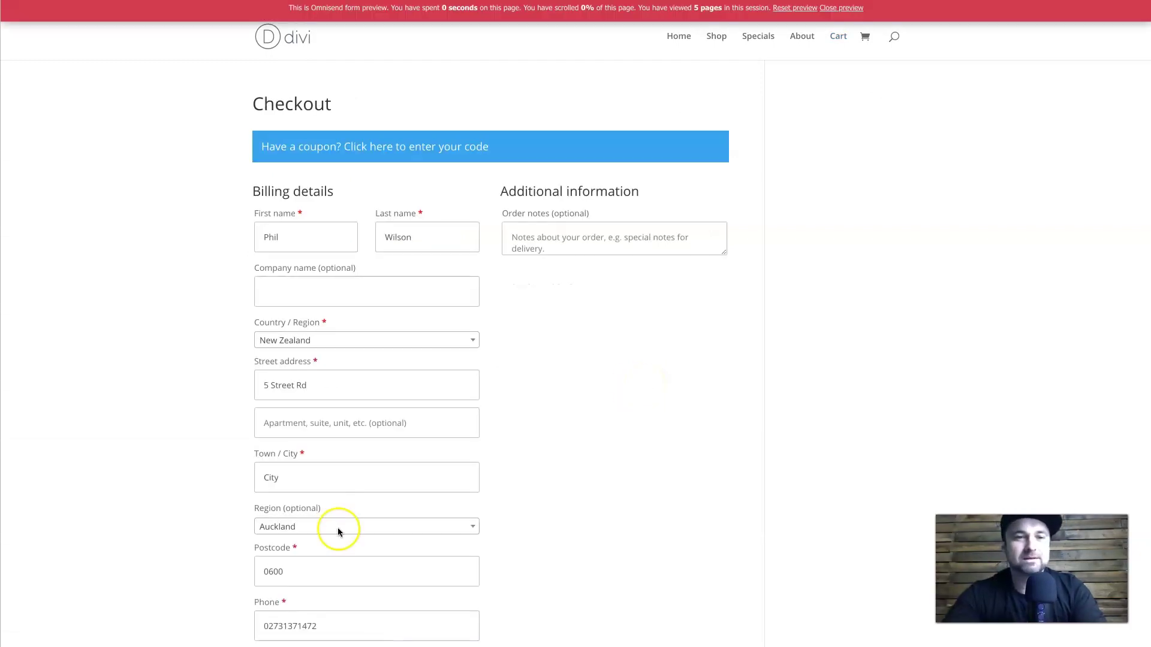
pyautogui.scroll(-3, 338, 531)
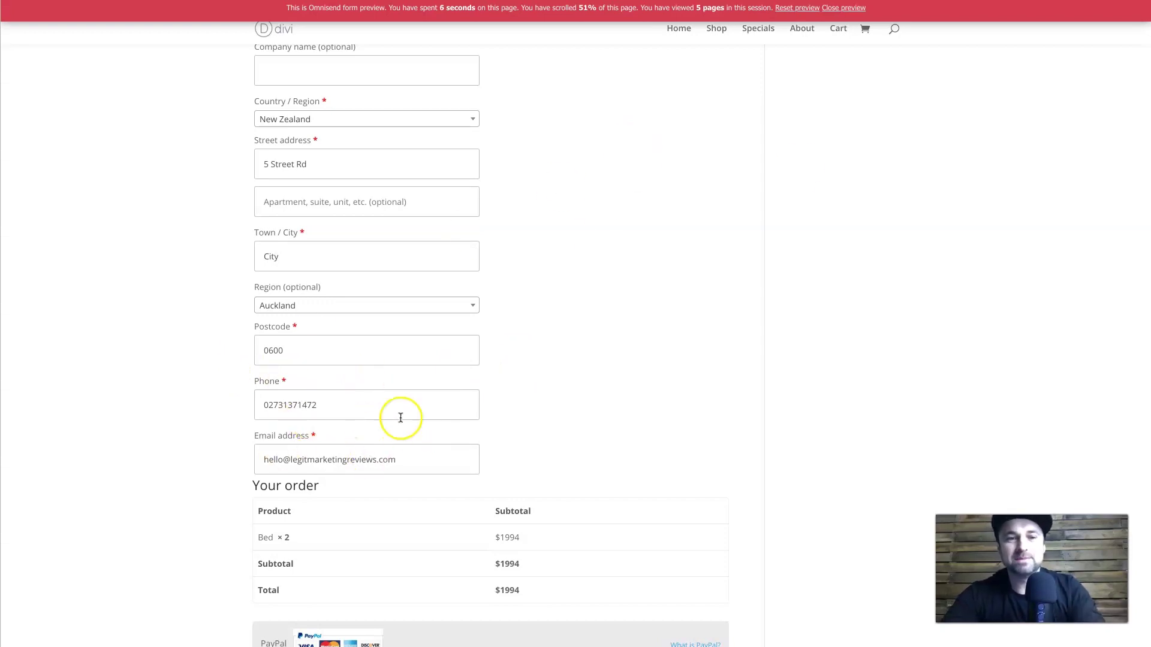
pyautogui.scroll(4, 799, 163)
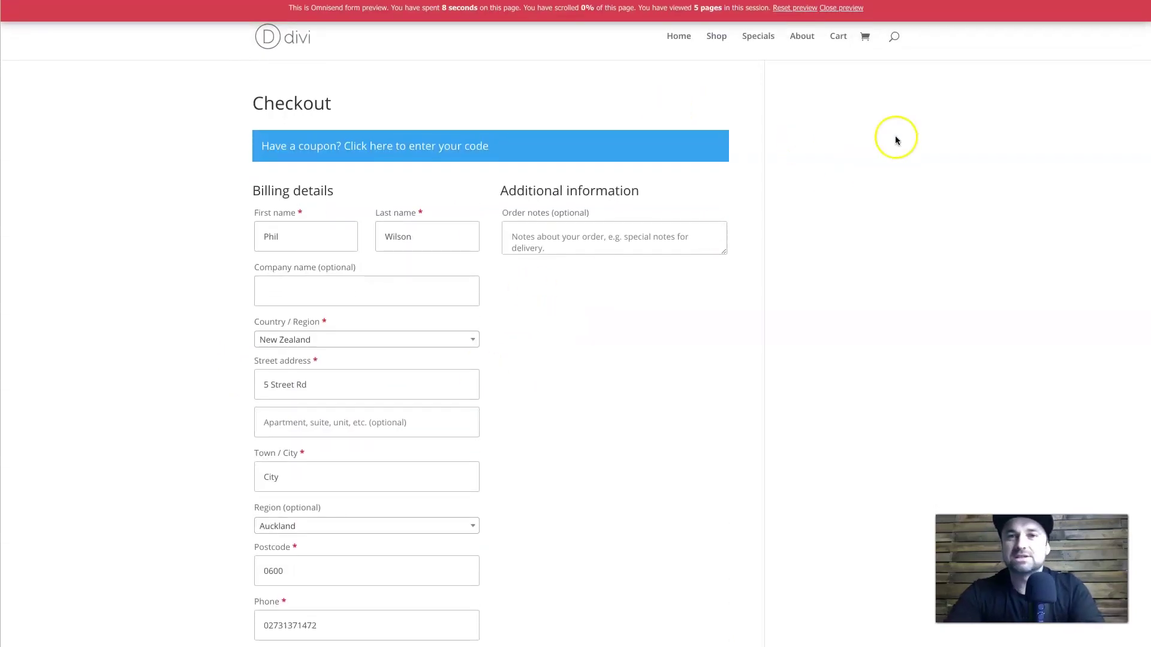
# Leave the store checkout, exit the campaign type selection in Omnisend and open the list of automation workflows.
pyautogui.click(840, 8)
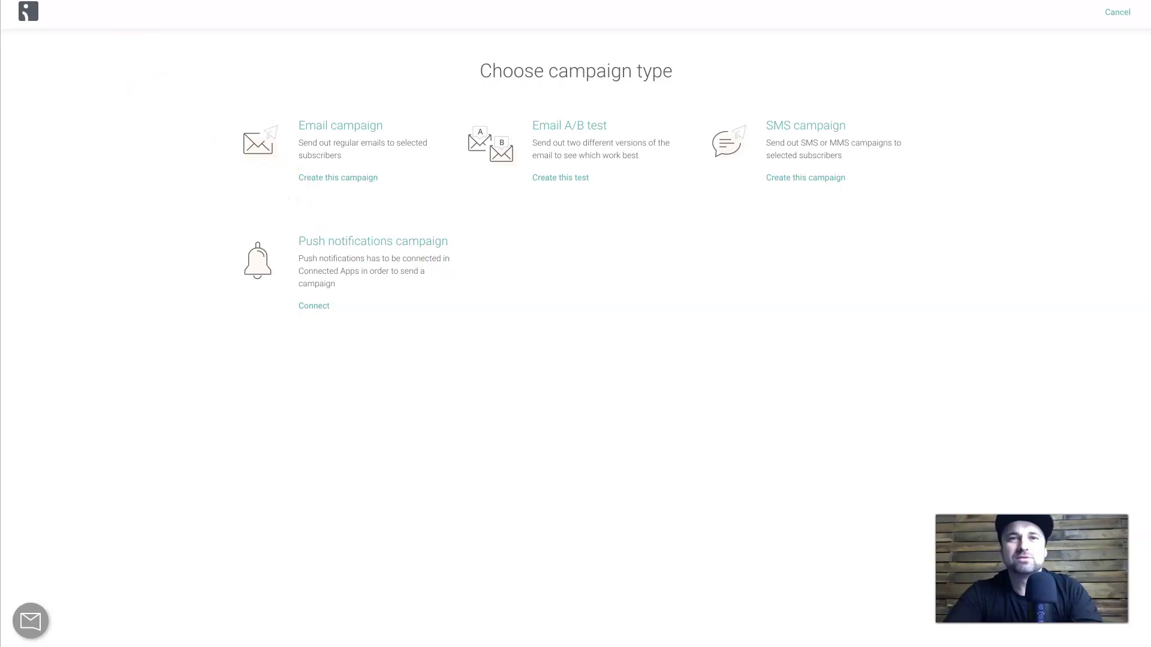
pyautogui.click(30, 16)
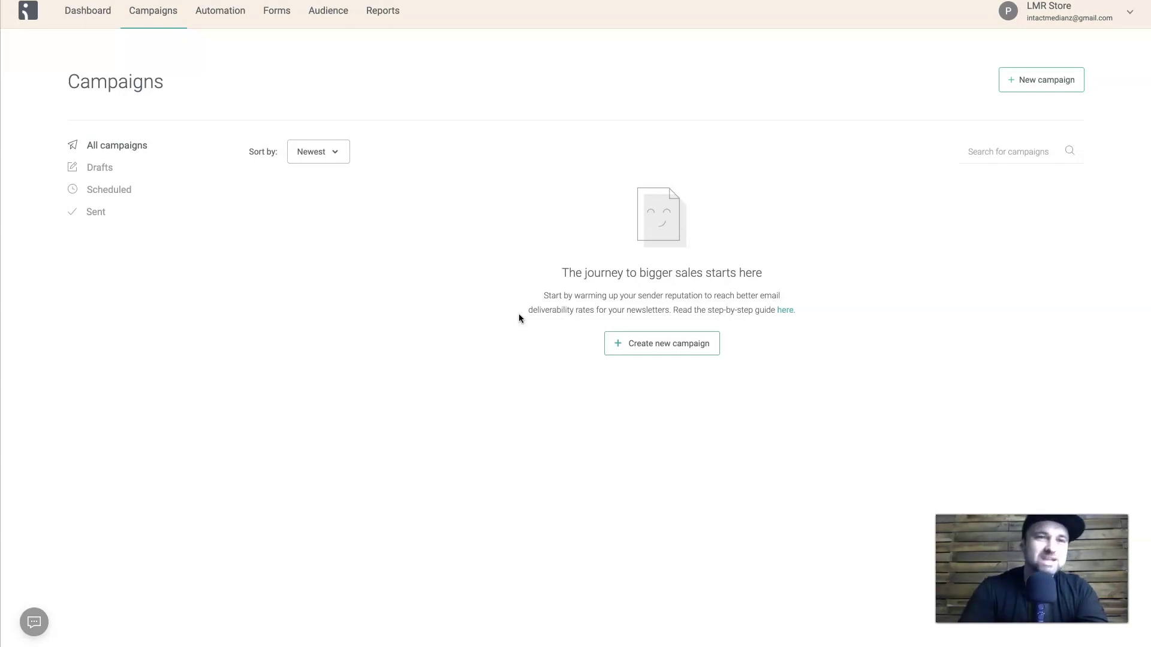
pyautogui.click(221, 13)
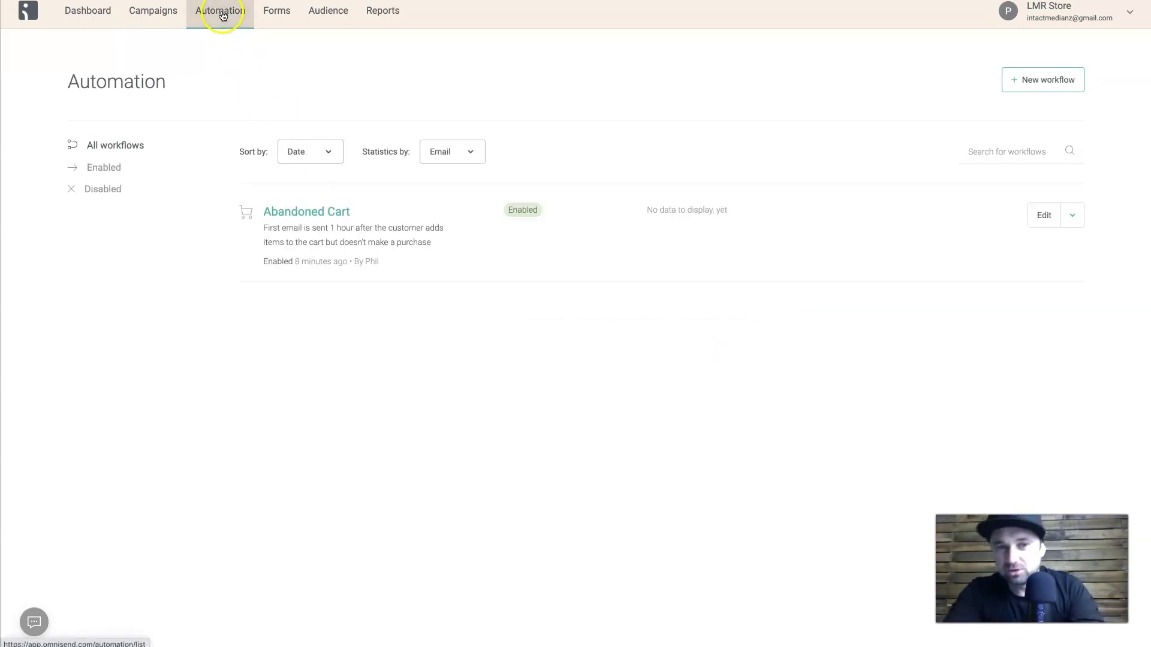